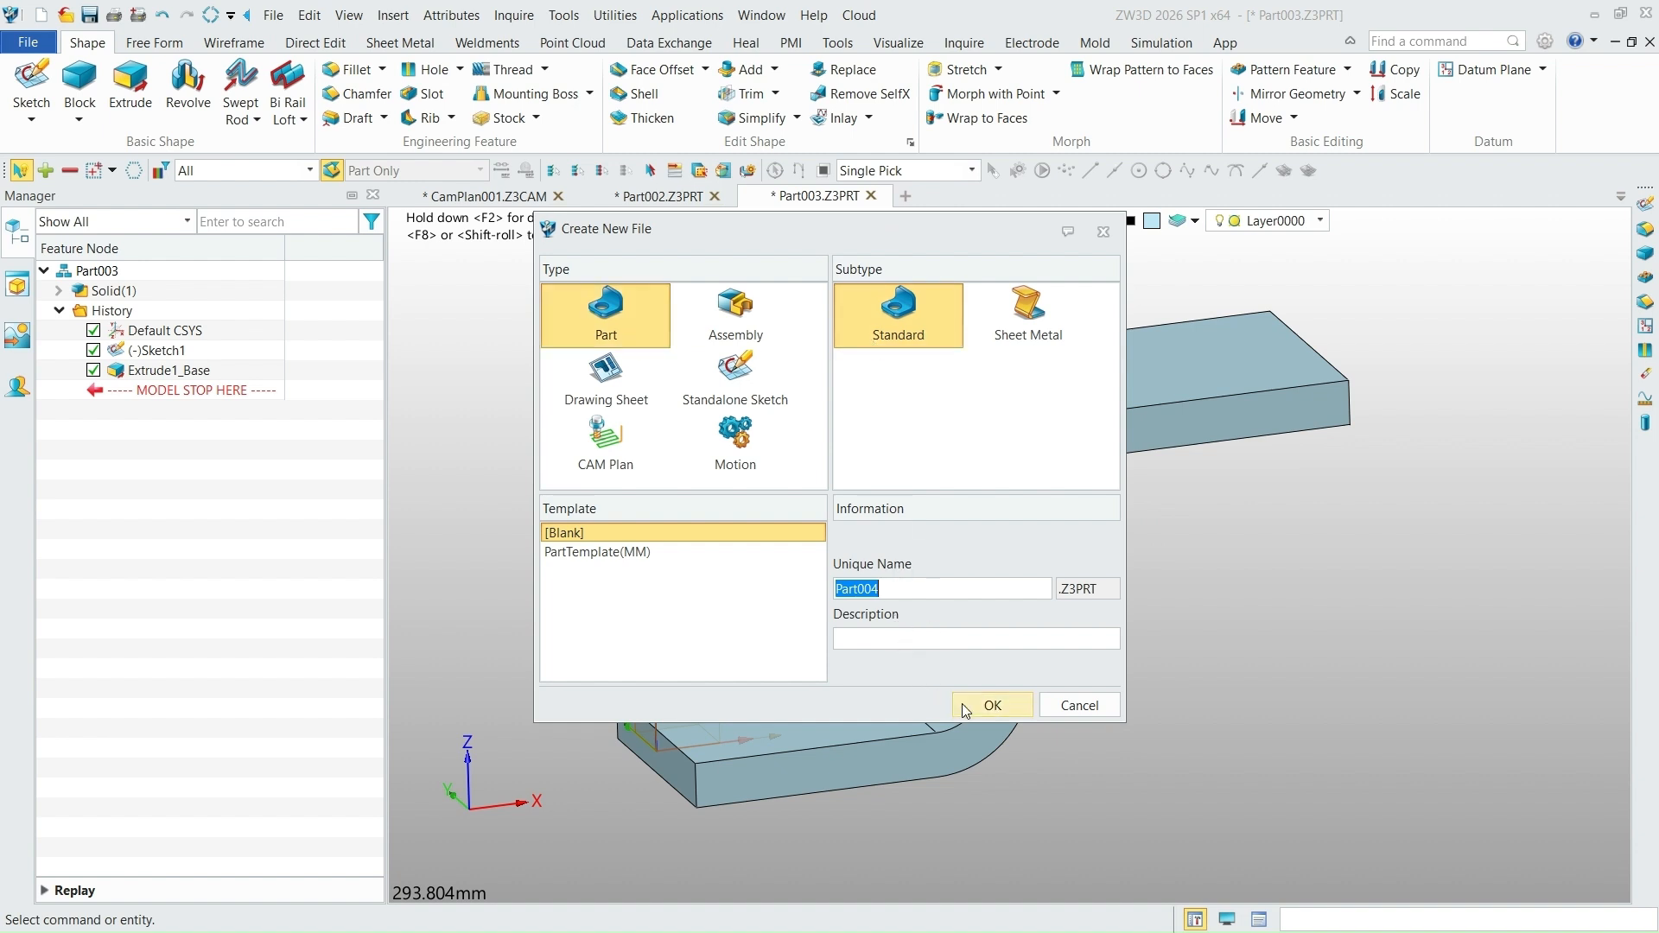
# Create a standard part named Part004 from the blank template and open a sketch on the YZ plane.
pyautogui.click(992, 710)
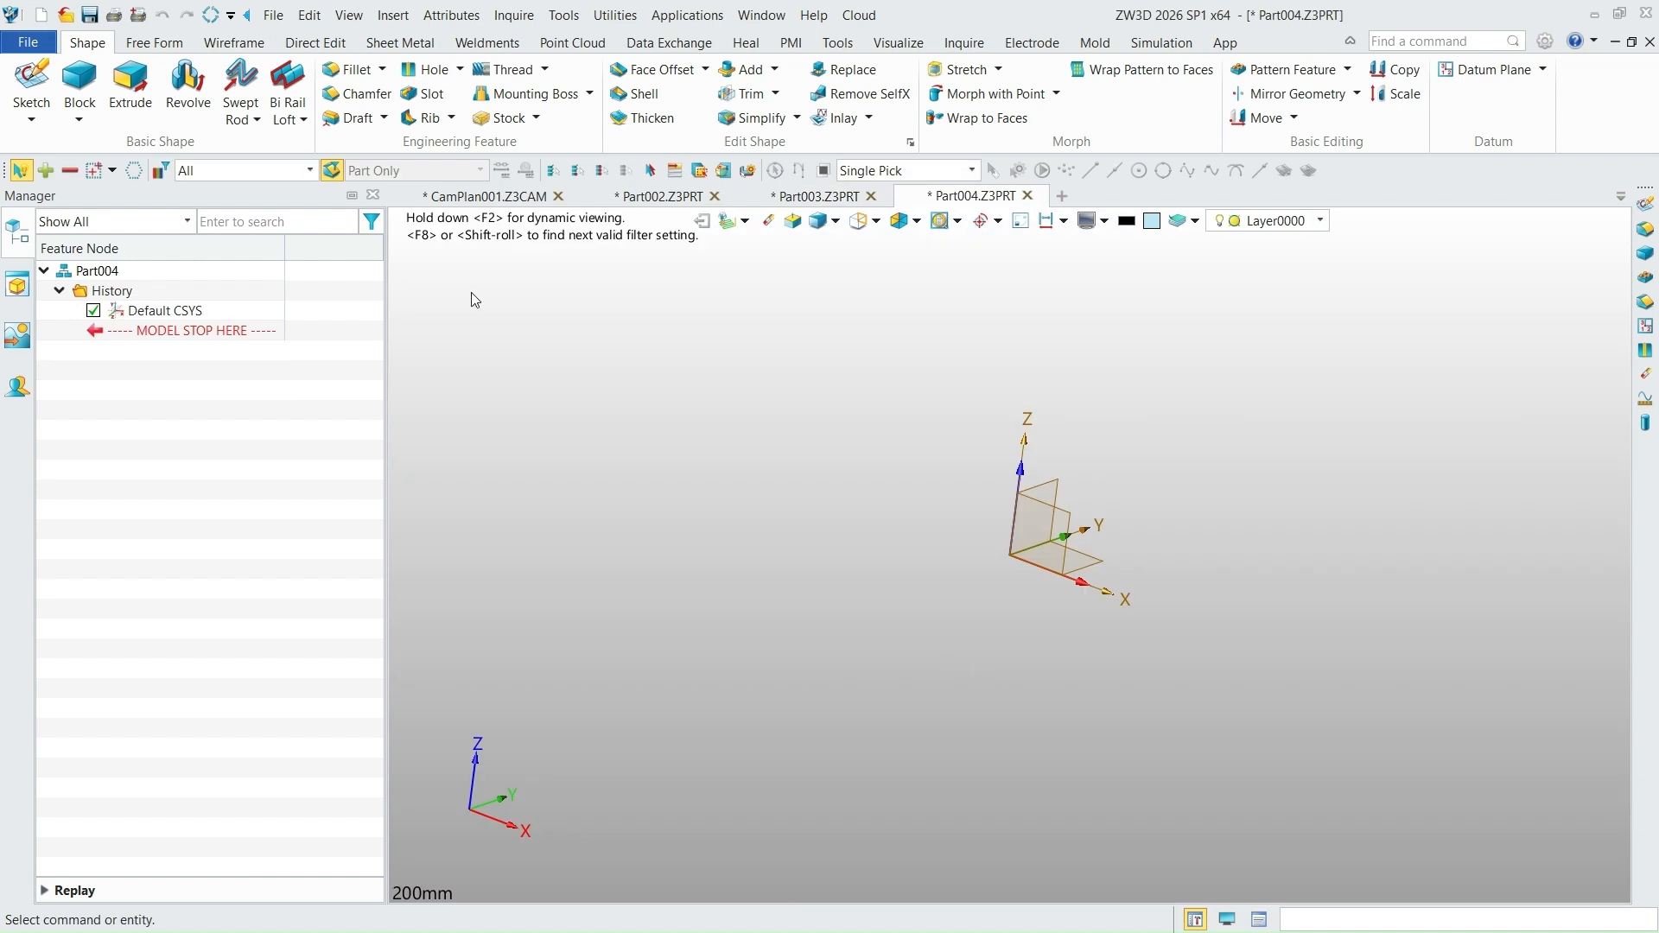
pyautogui.click(31, 87)
pyautogui.click(1055, 497)
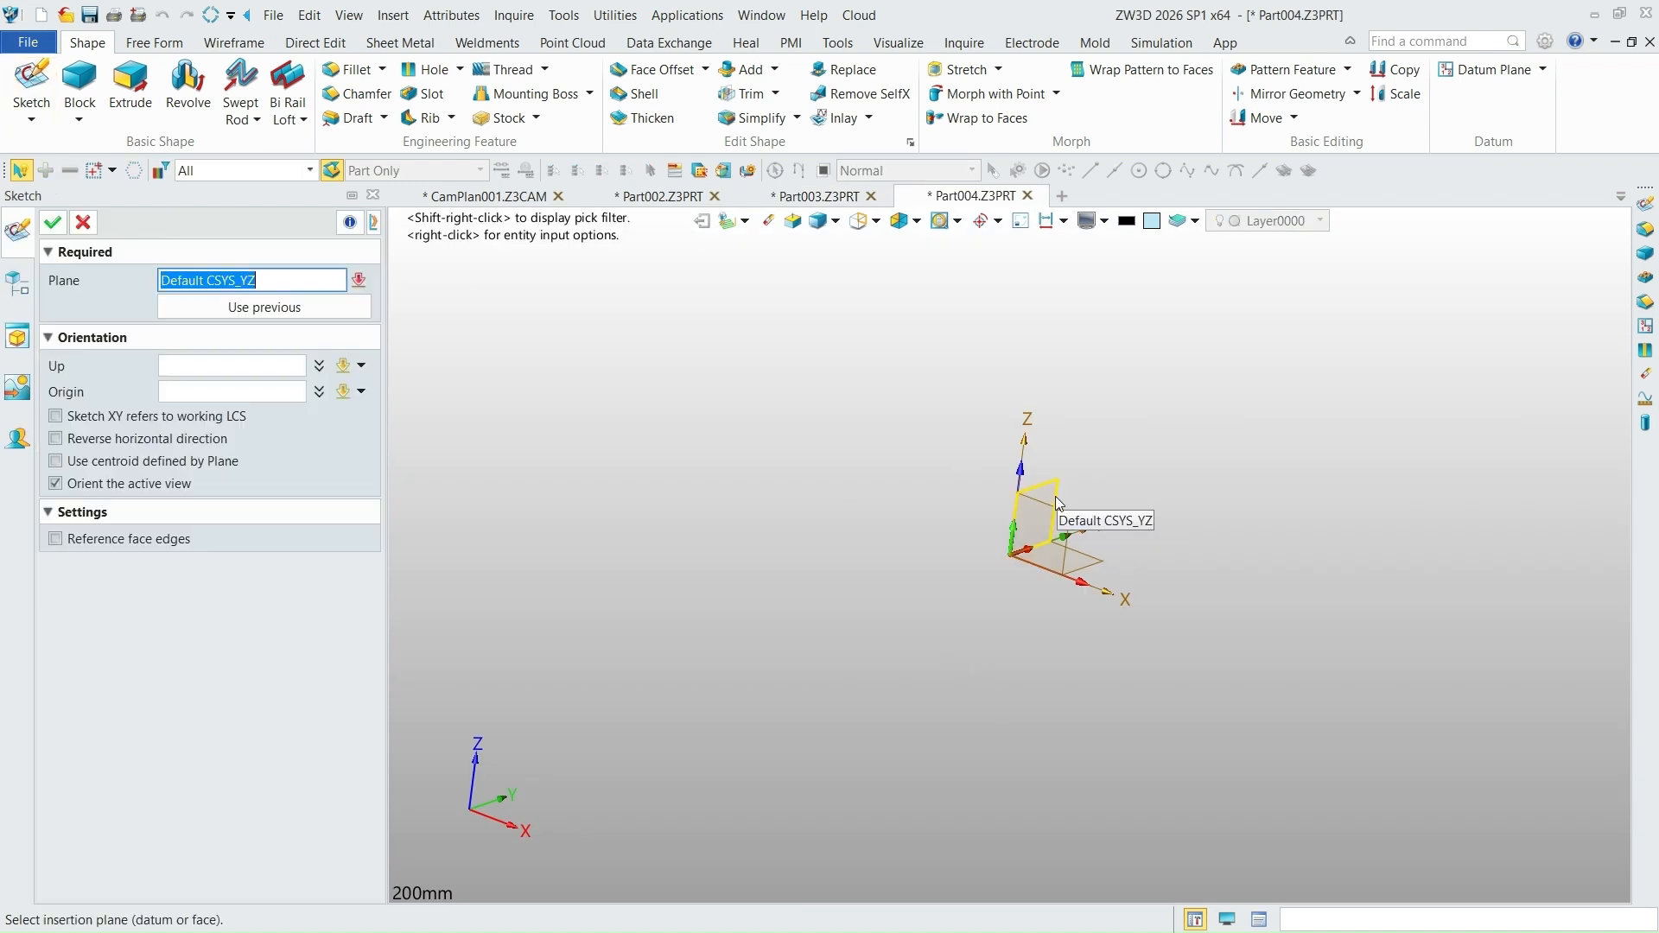
pyautogui.click(52, 223)
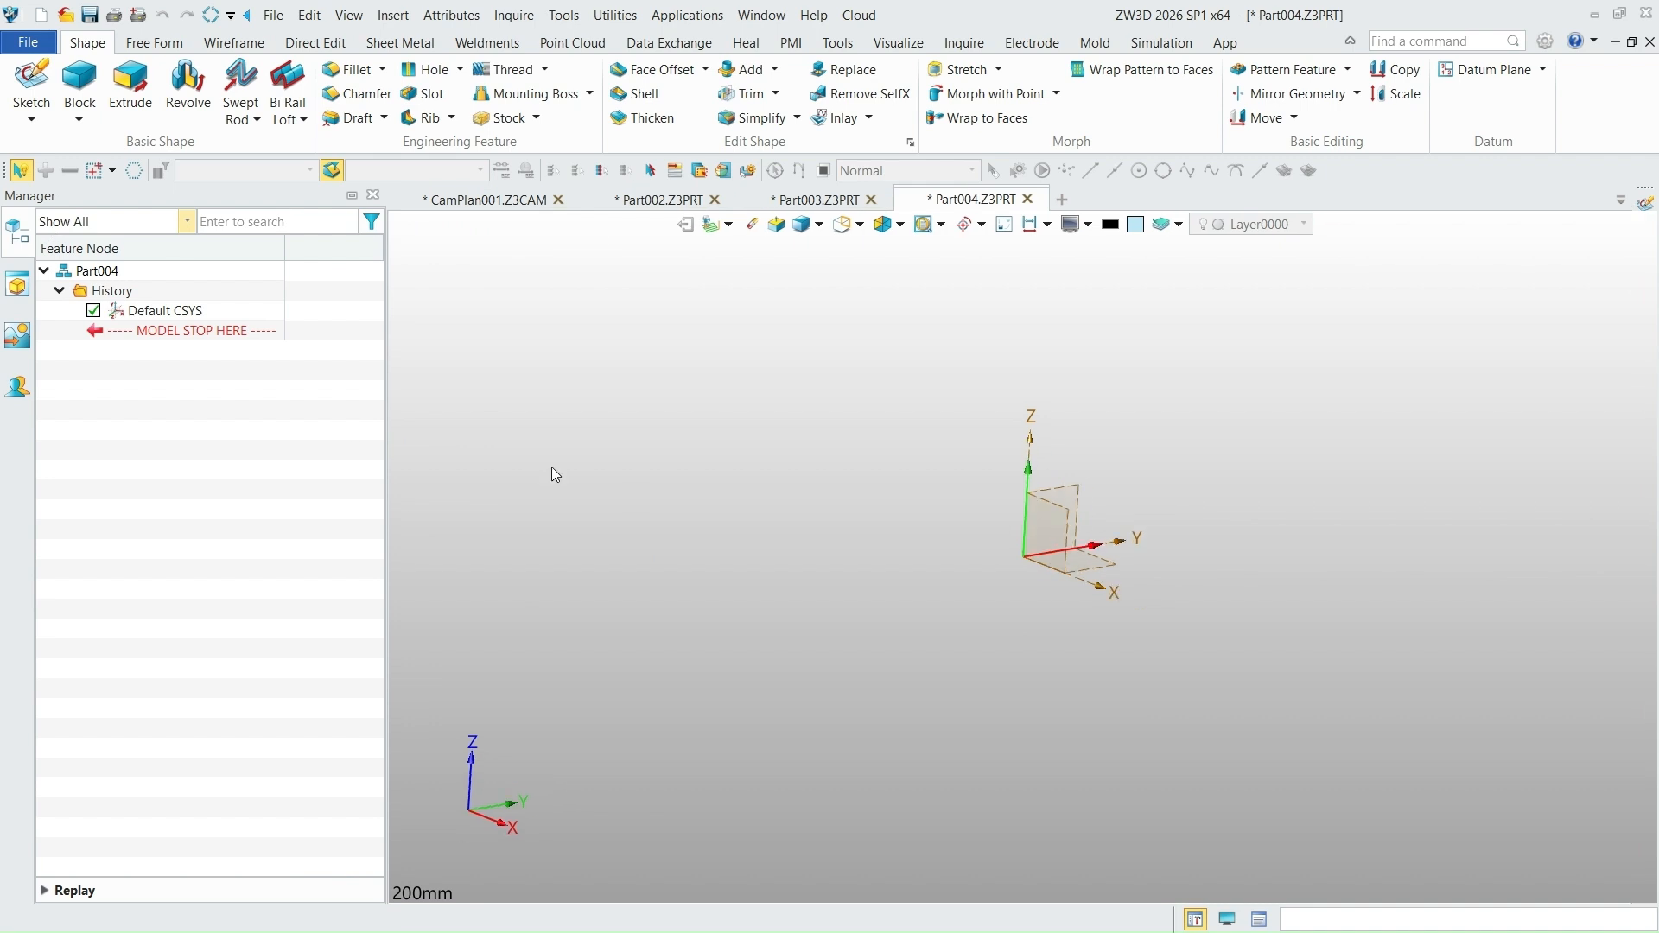
# Draw a horizontal line about 79 mm long from the origin along Y, continued by an upward-curving tangent arc.
pyautogui.scroll(2, 1090, 508)
pyautogui.click(118, 86)
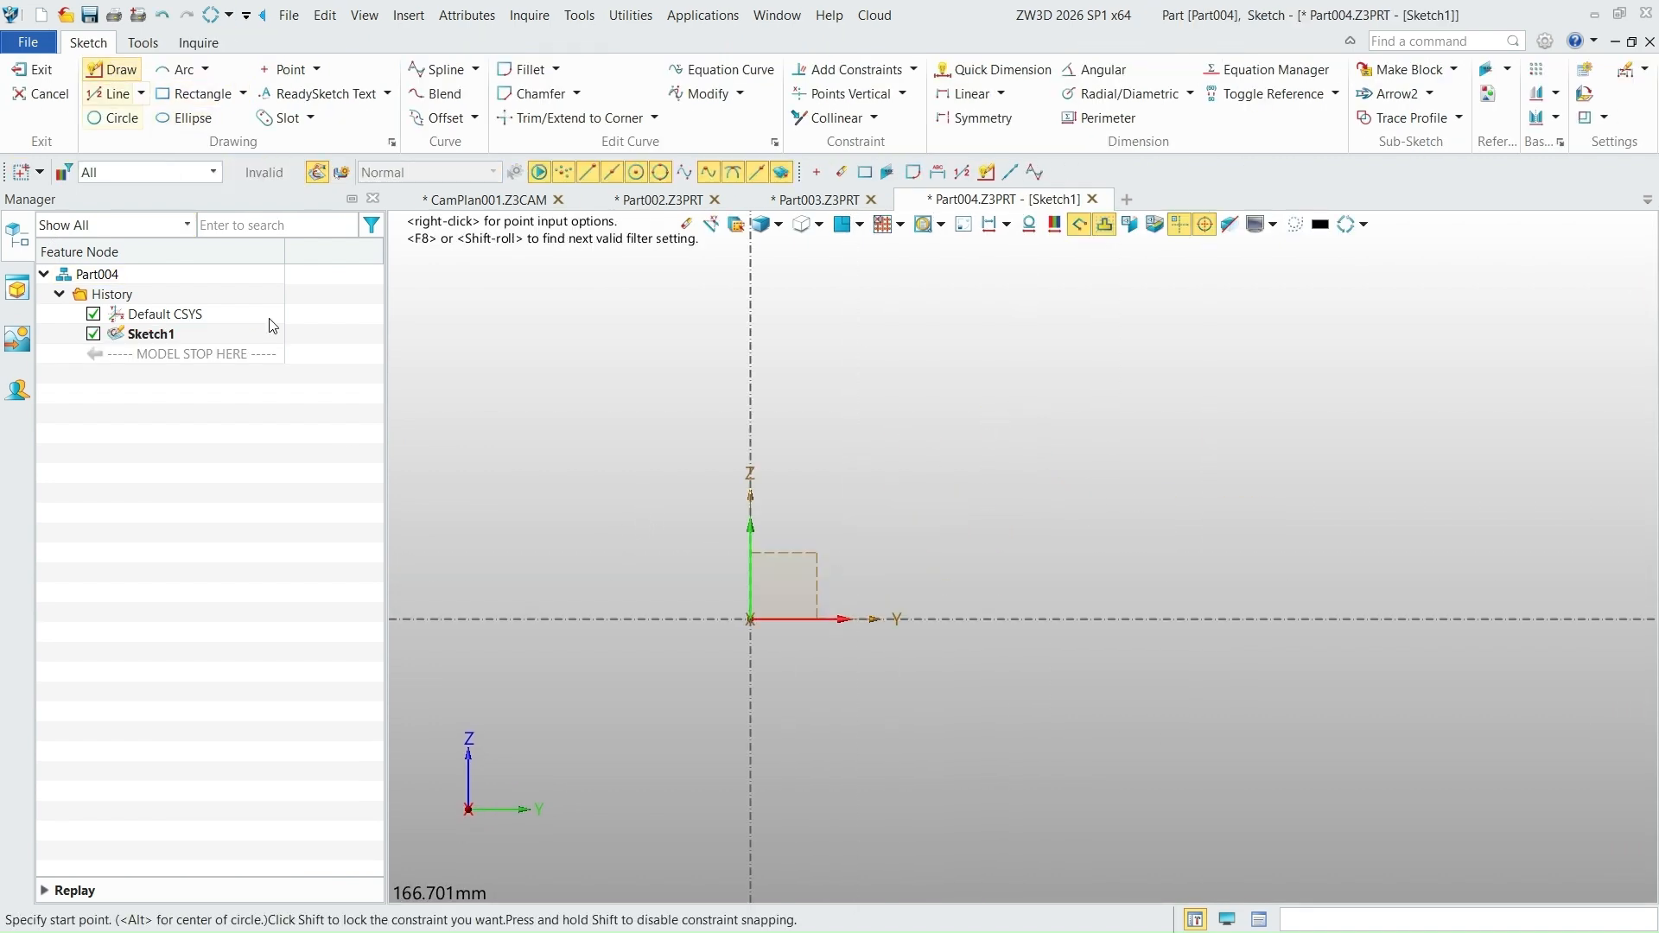
pyautogui.click(750, 621)
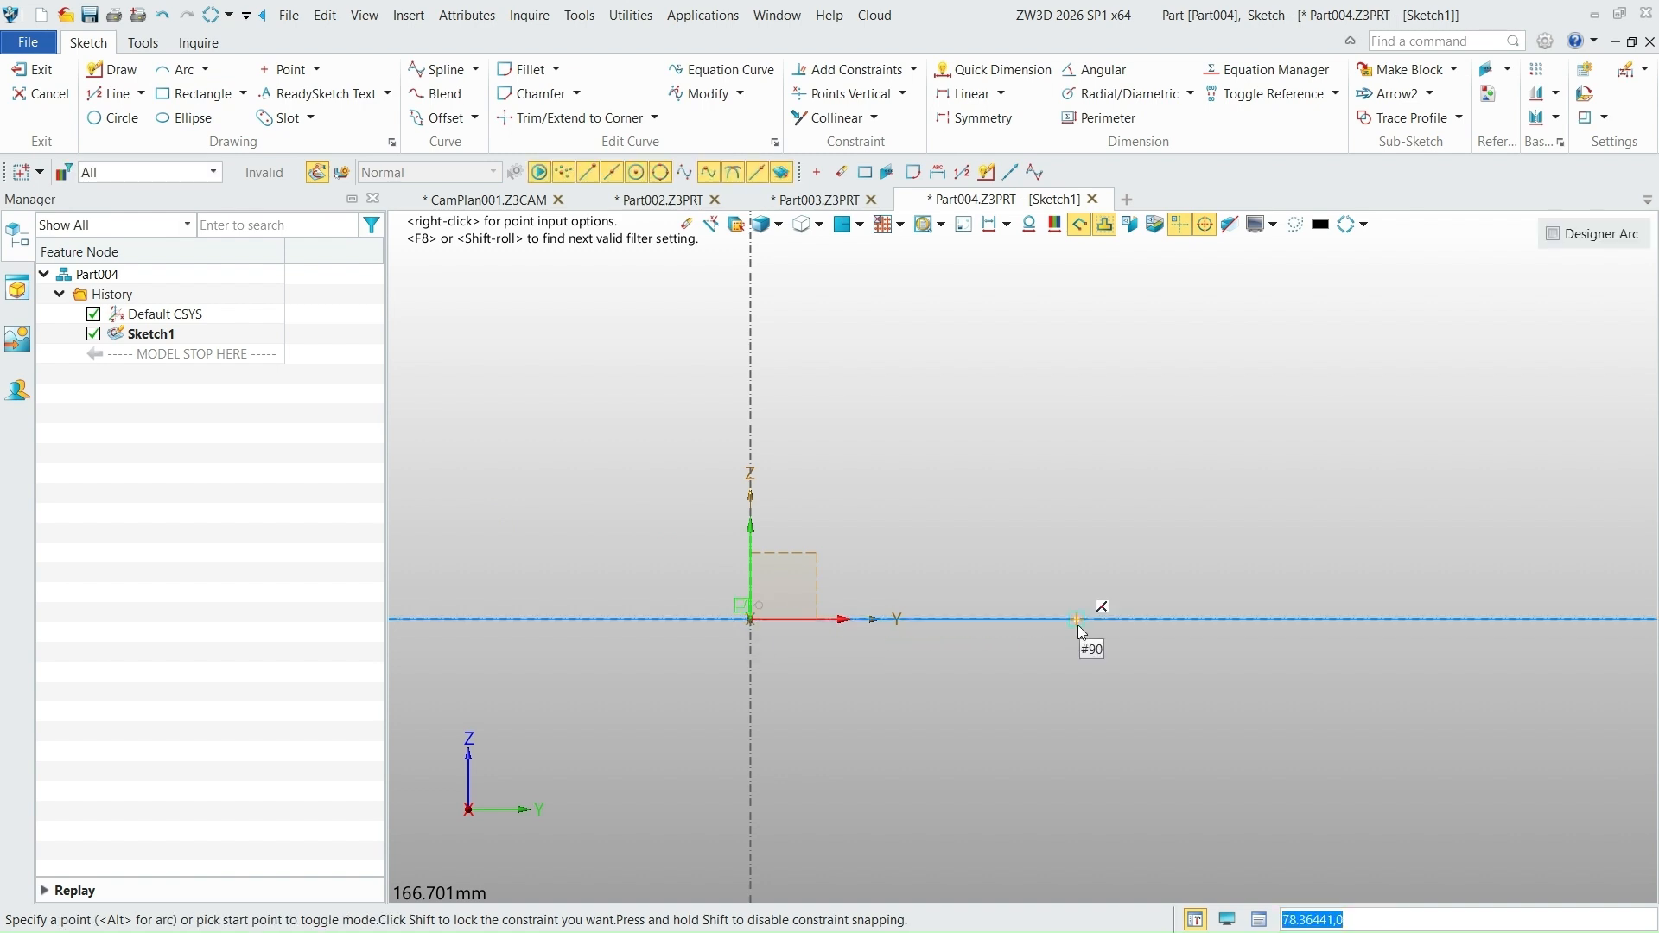
pyautogui.click(1081, 619)
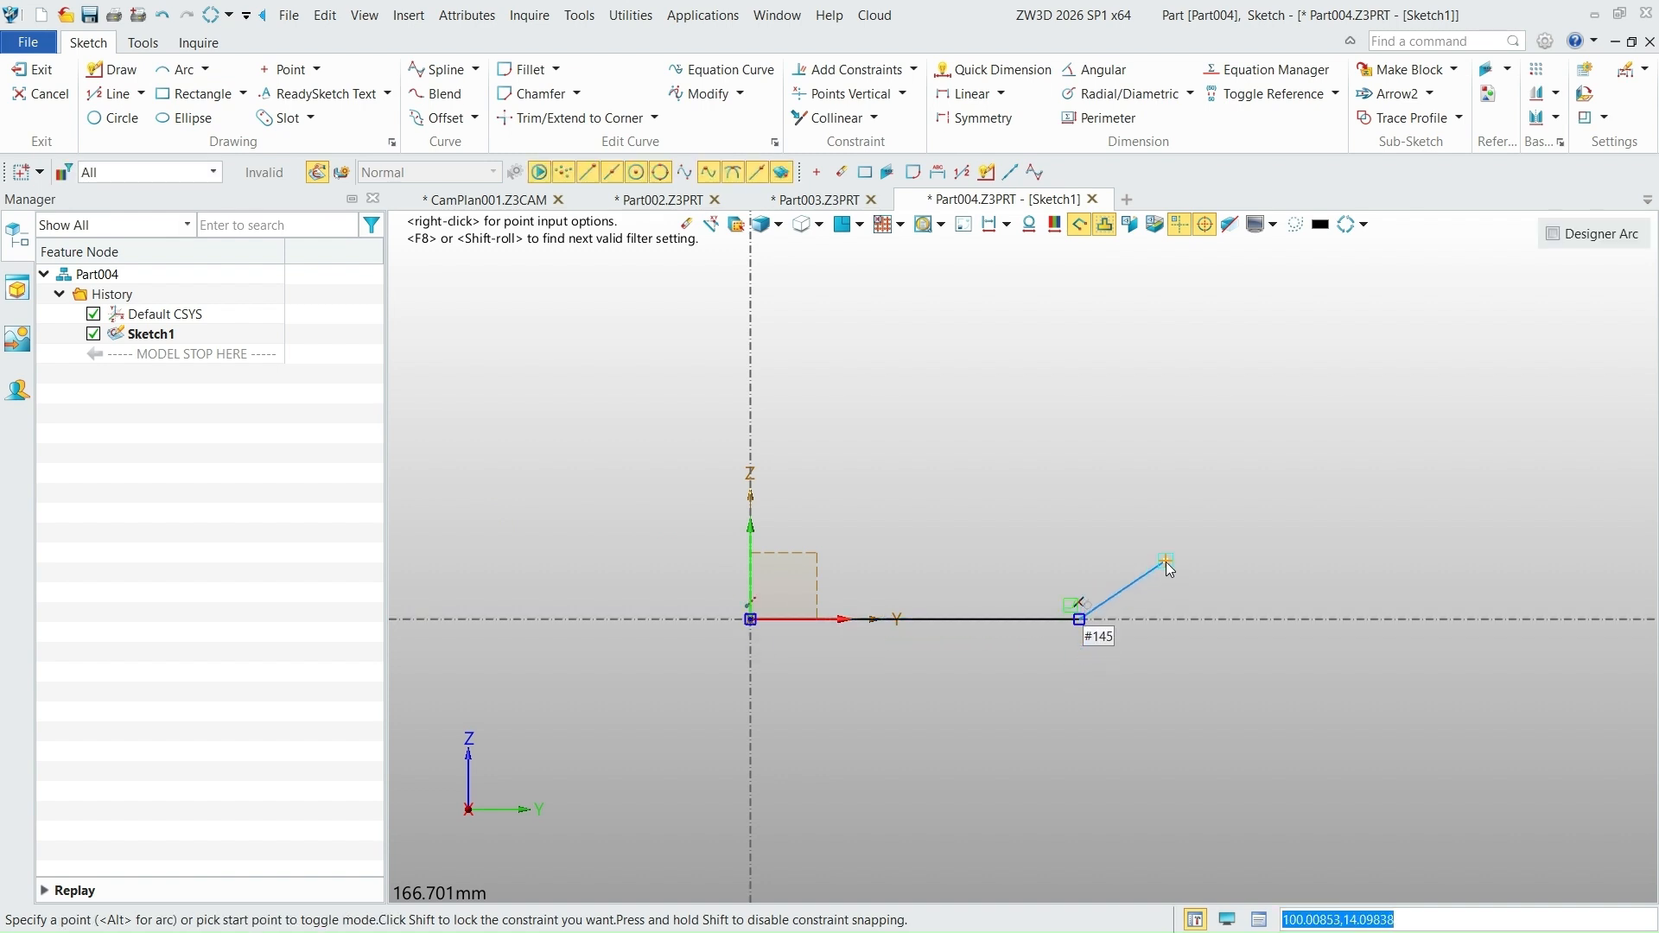
pyautogui.scroll(1, 1130, 600)
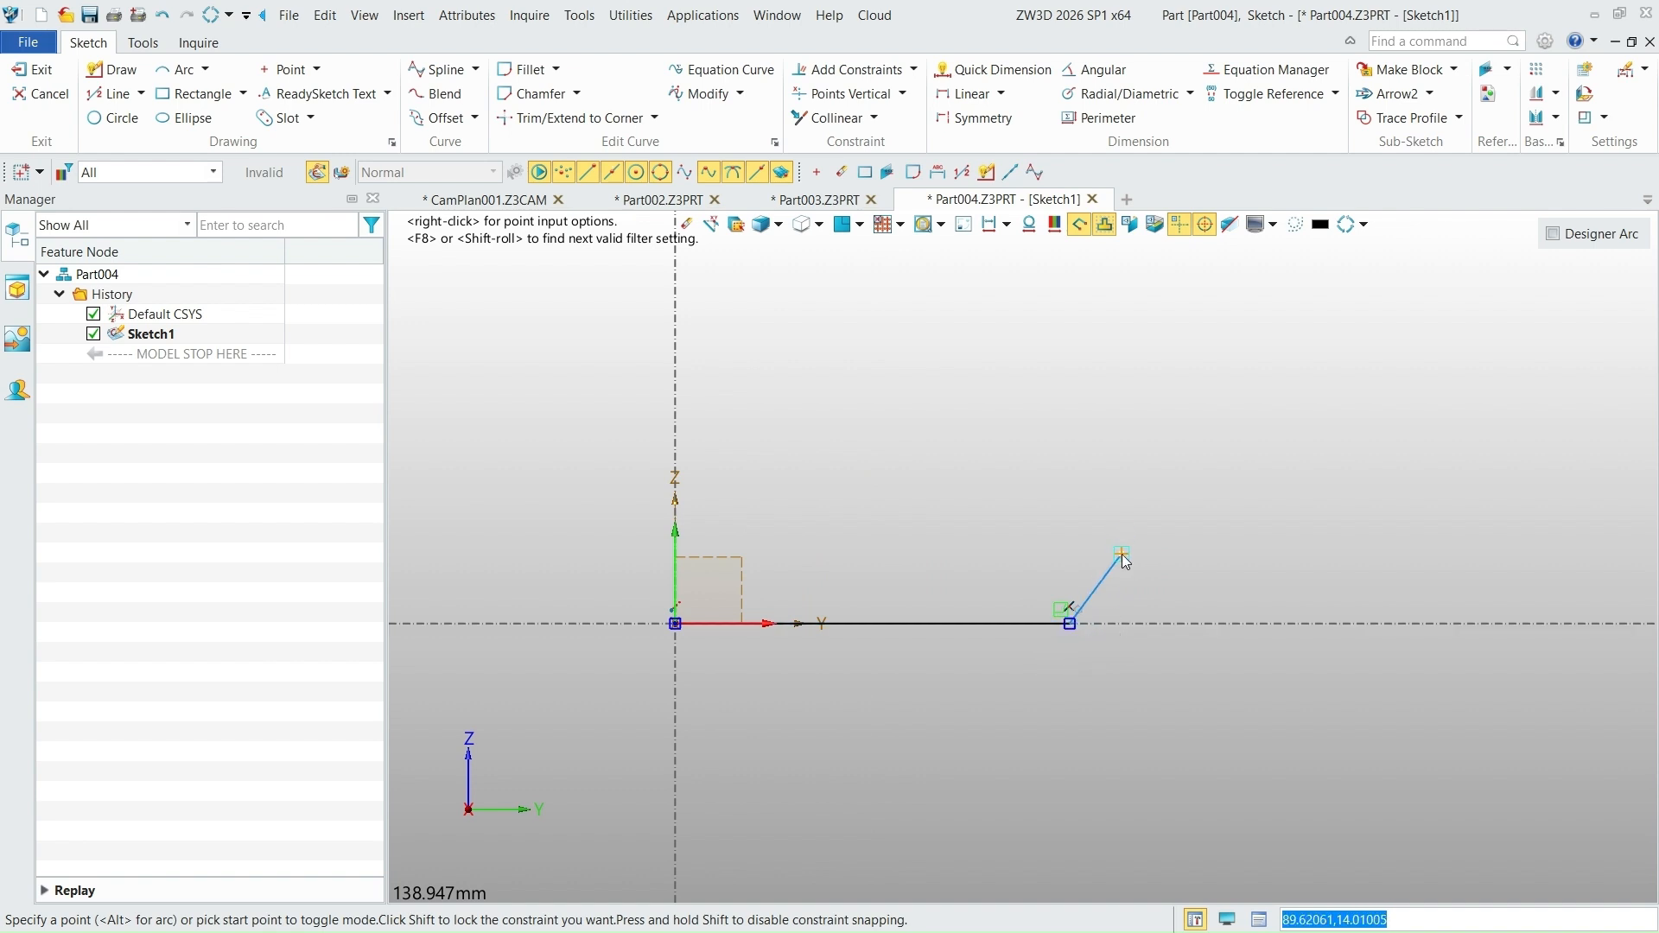
pyautogui.click(1070, 624)
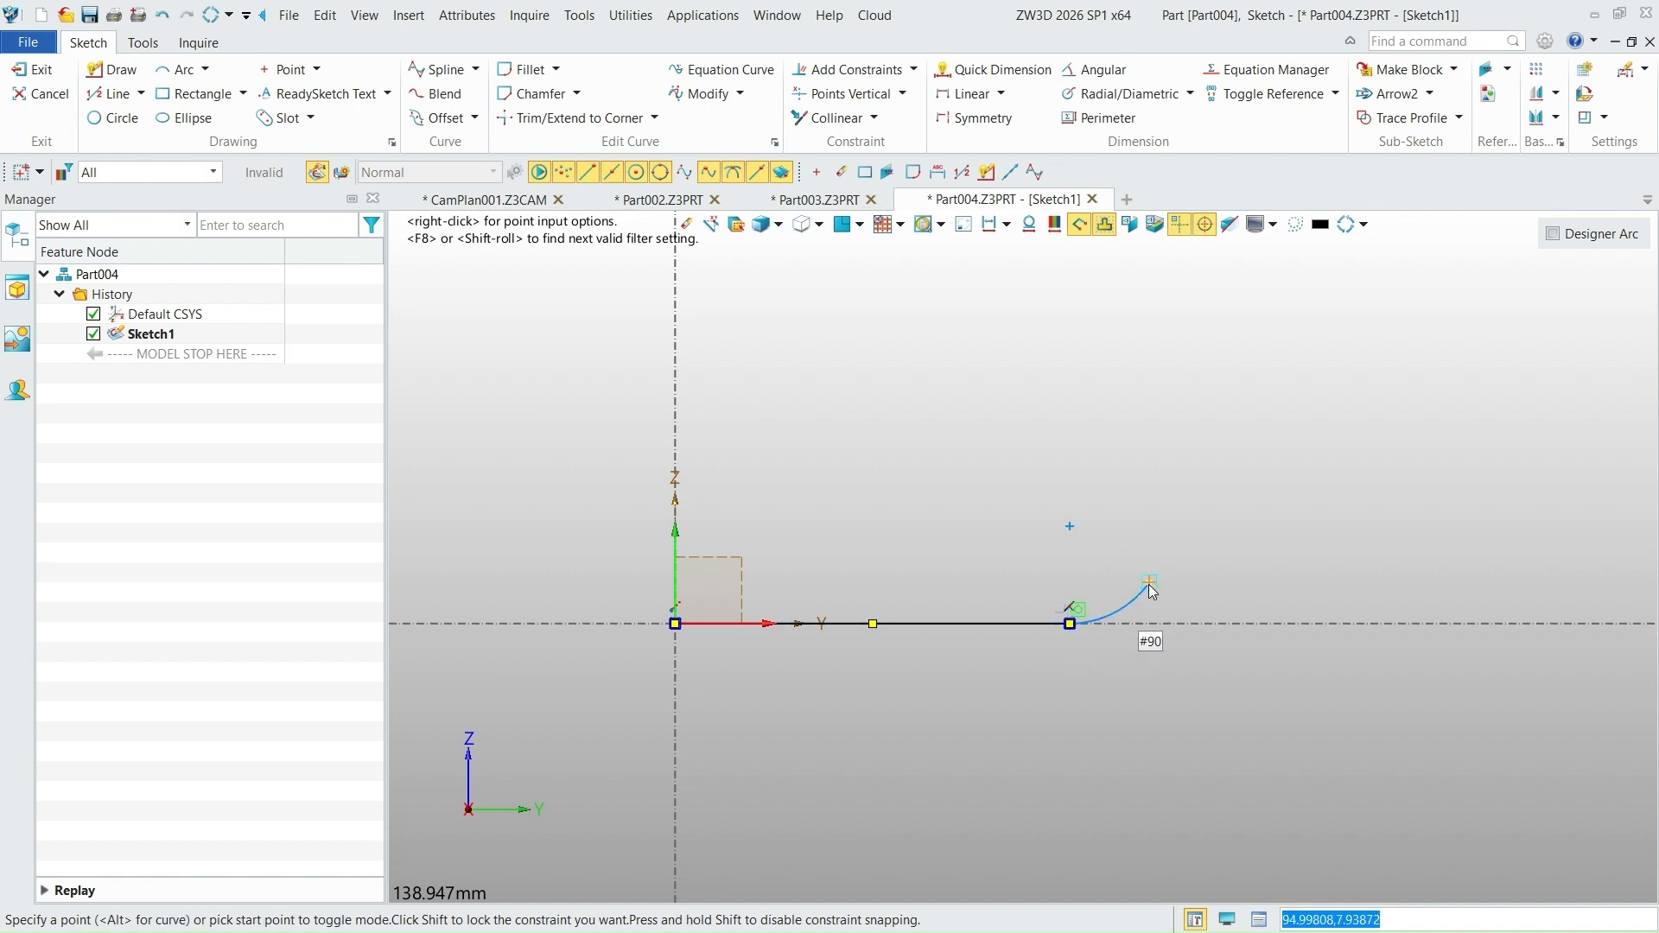
pyautogui.click(1179, 520)
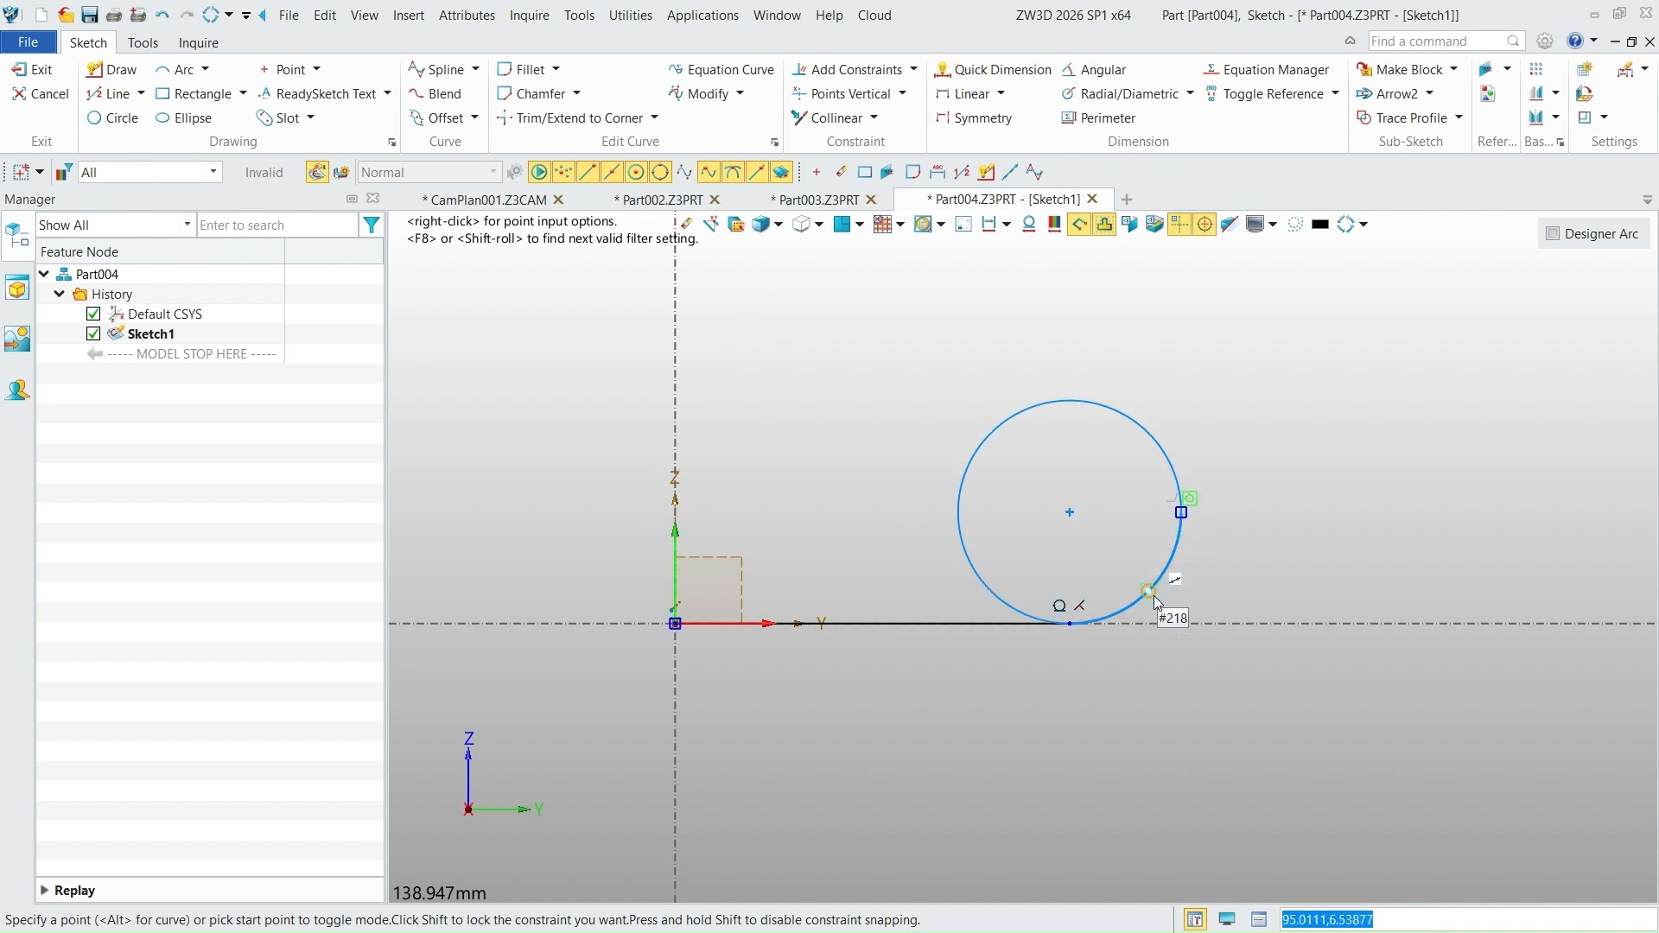
# Continue the profile from the arc's end with a vertical line tangent to the arc.
pyautogui.scroll(1, 1116, 656)
pyautogui.scroll(-3, 1094, 617)
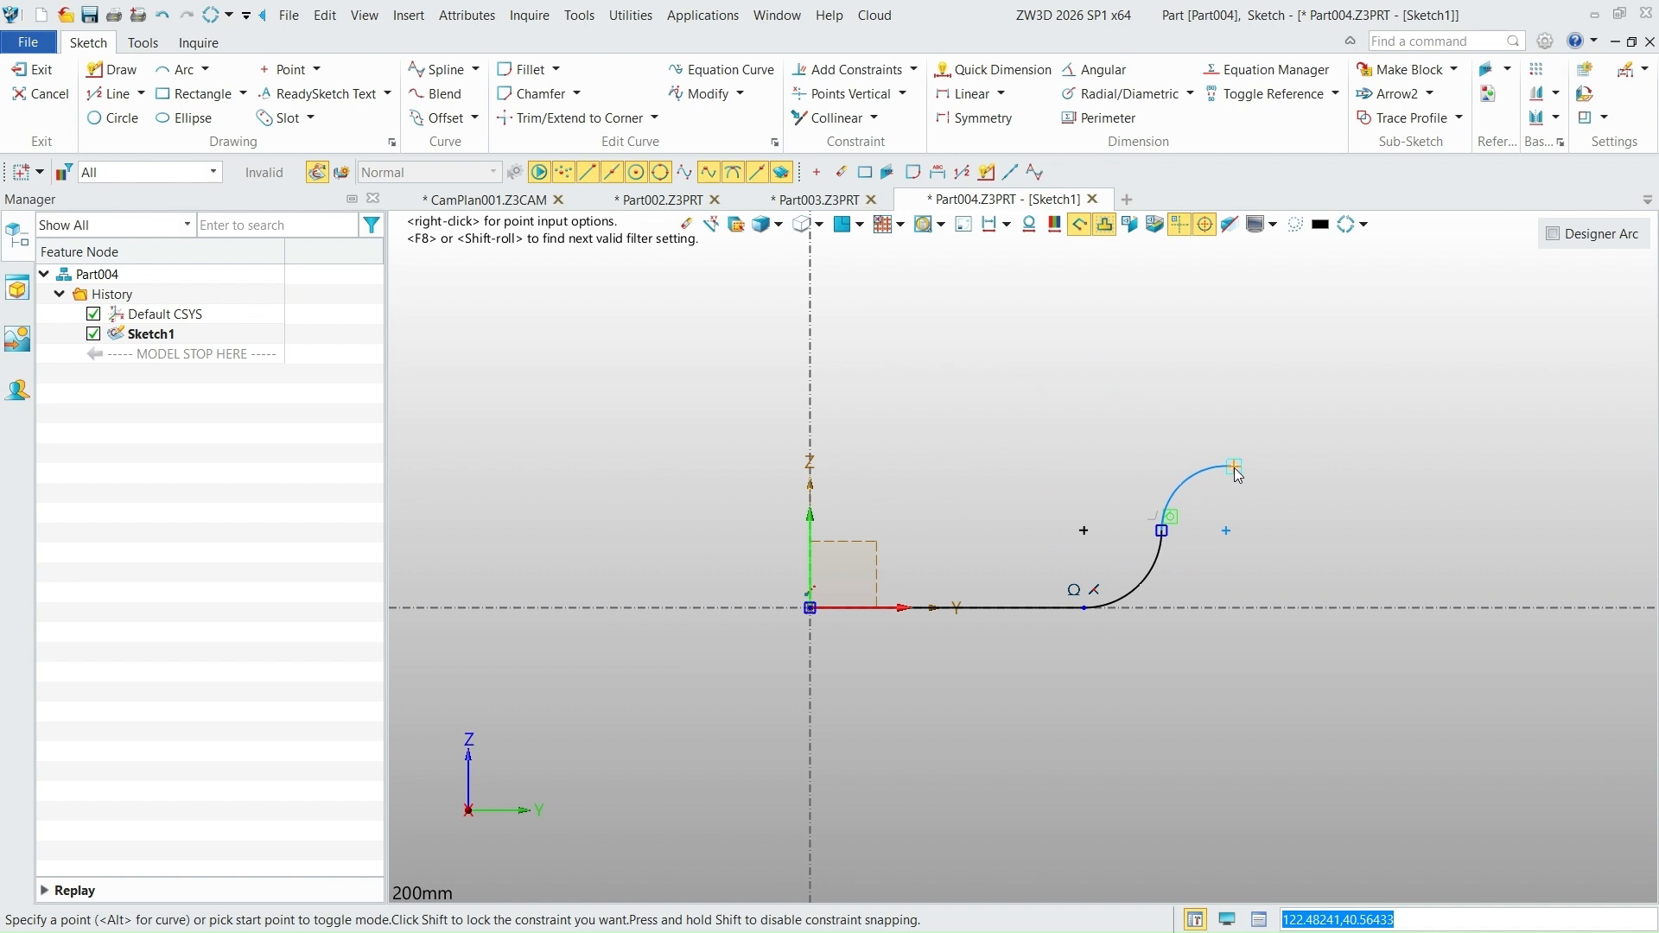
pyautogui.click(1163, 531)
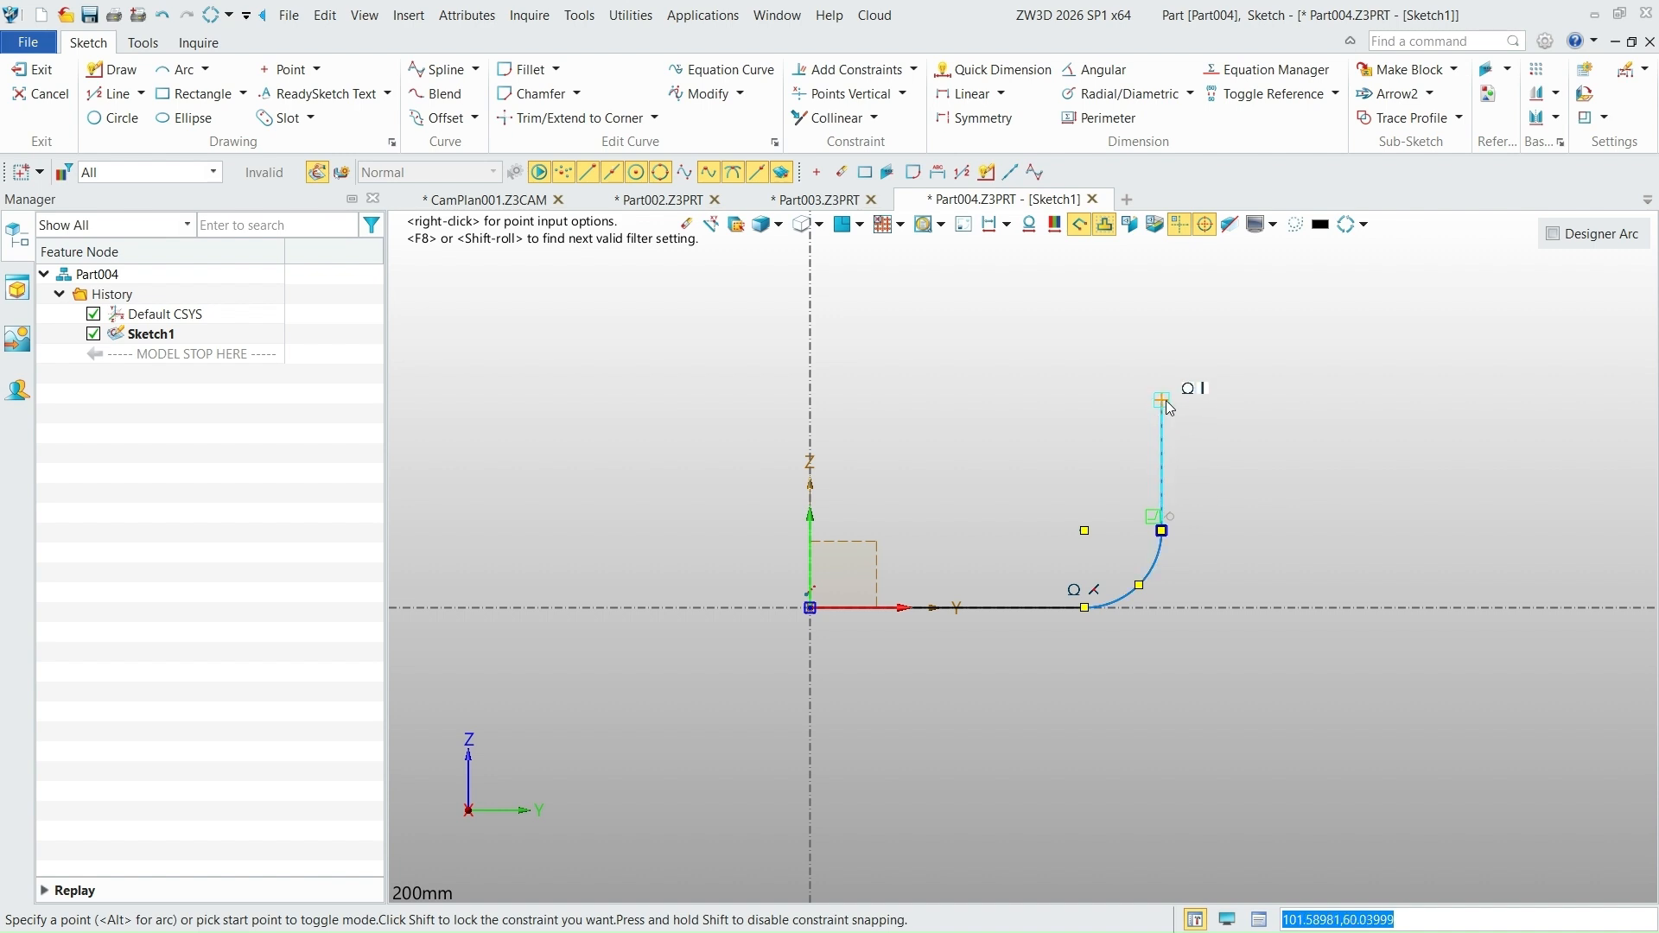
pyautogui.click(1163, 390)
# Finish the S-shaped profile with a tangent arc and a horizontal line about 90 mm long, and exit the sketch.
pyautogui.scroll(-1, 1219, 431)
pyautogui.scroll(-1, 1124, 510)
pyautogui.click(1123, 456)
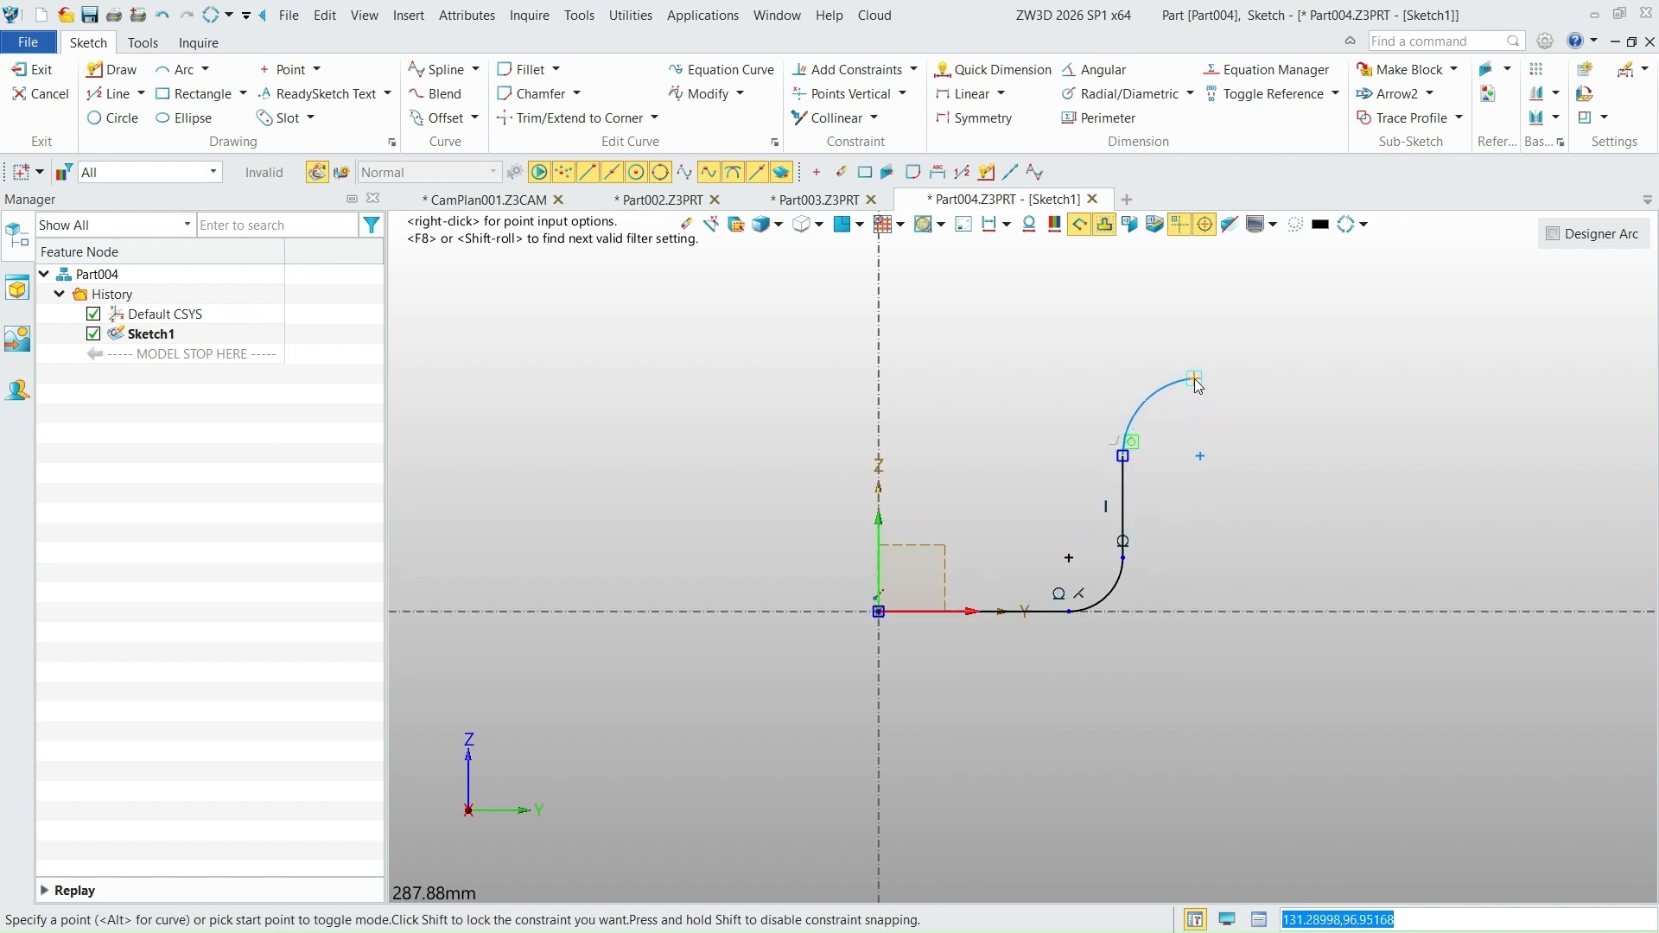
pyautogui.click(1199, 376)
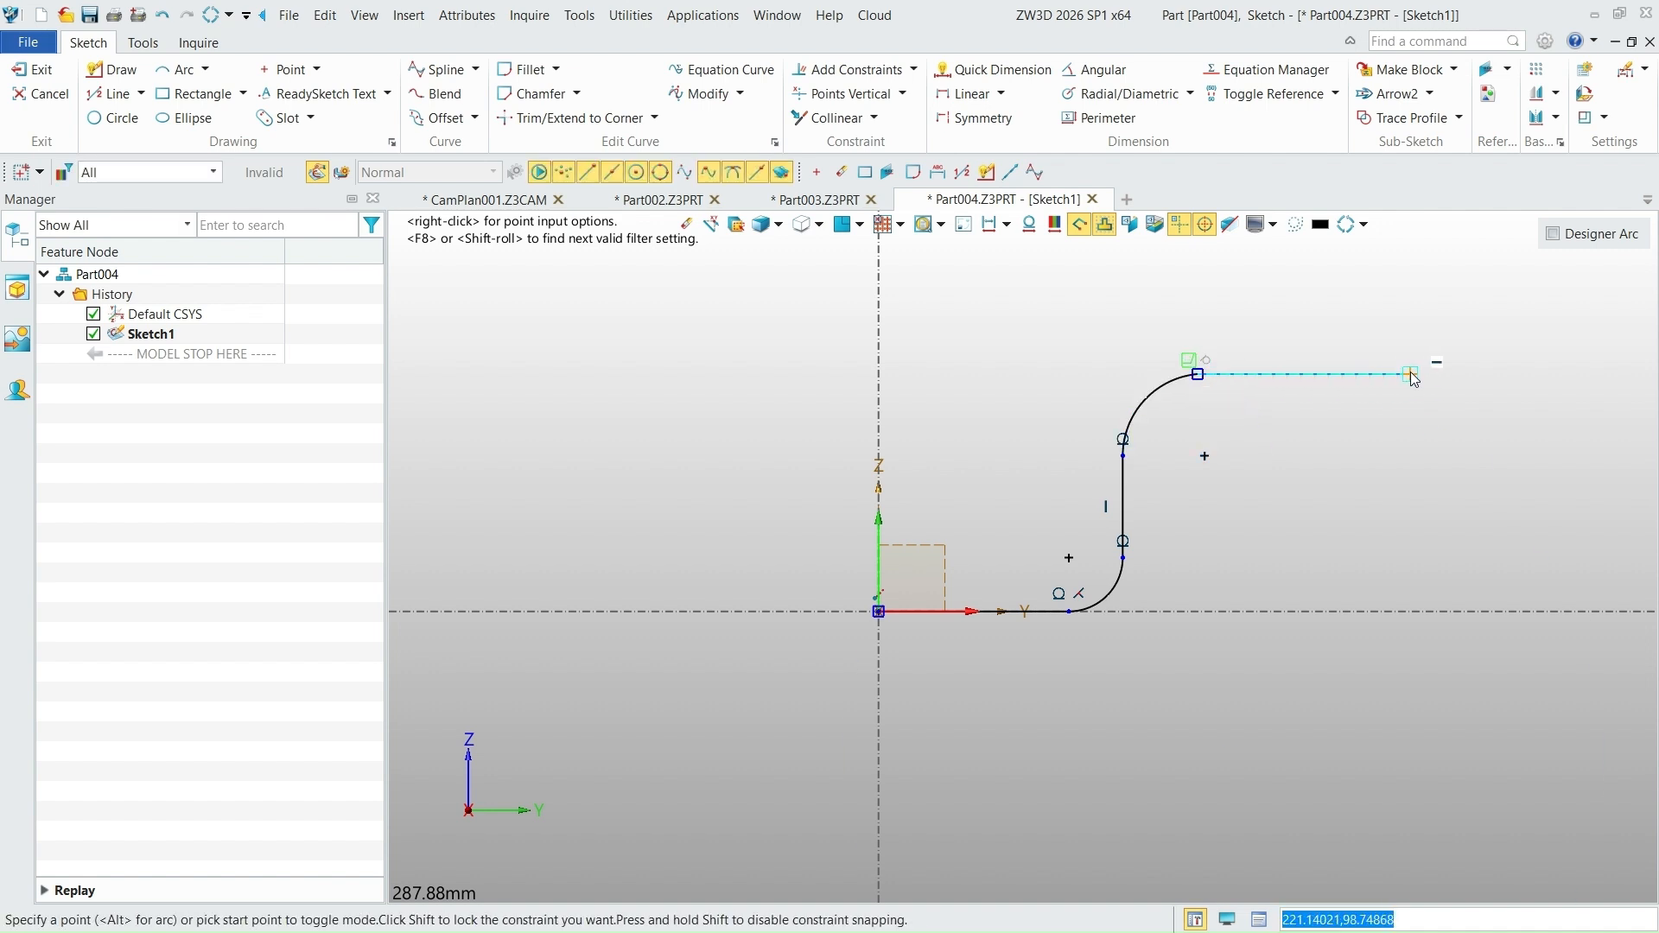
pyautogui.click(1415, 375)
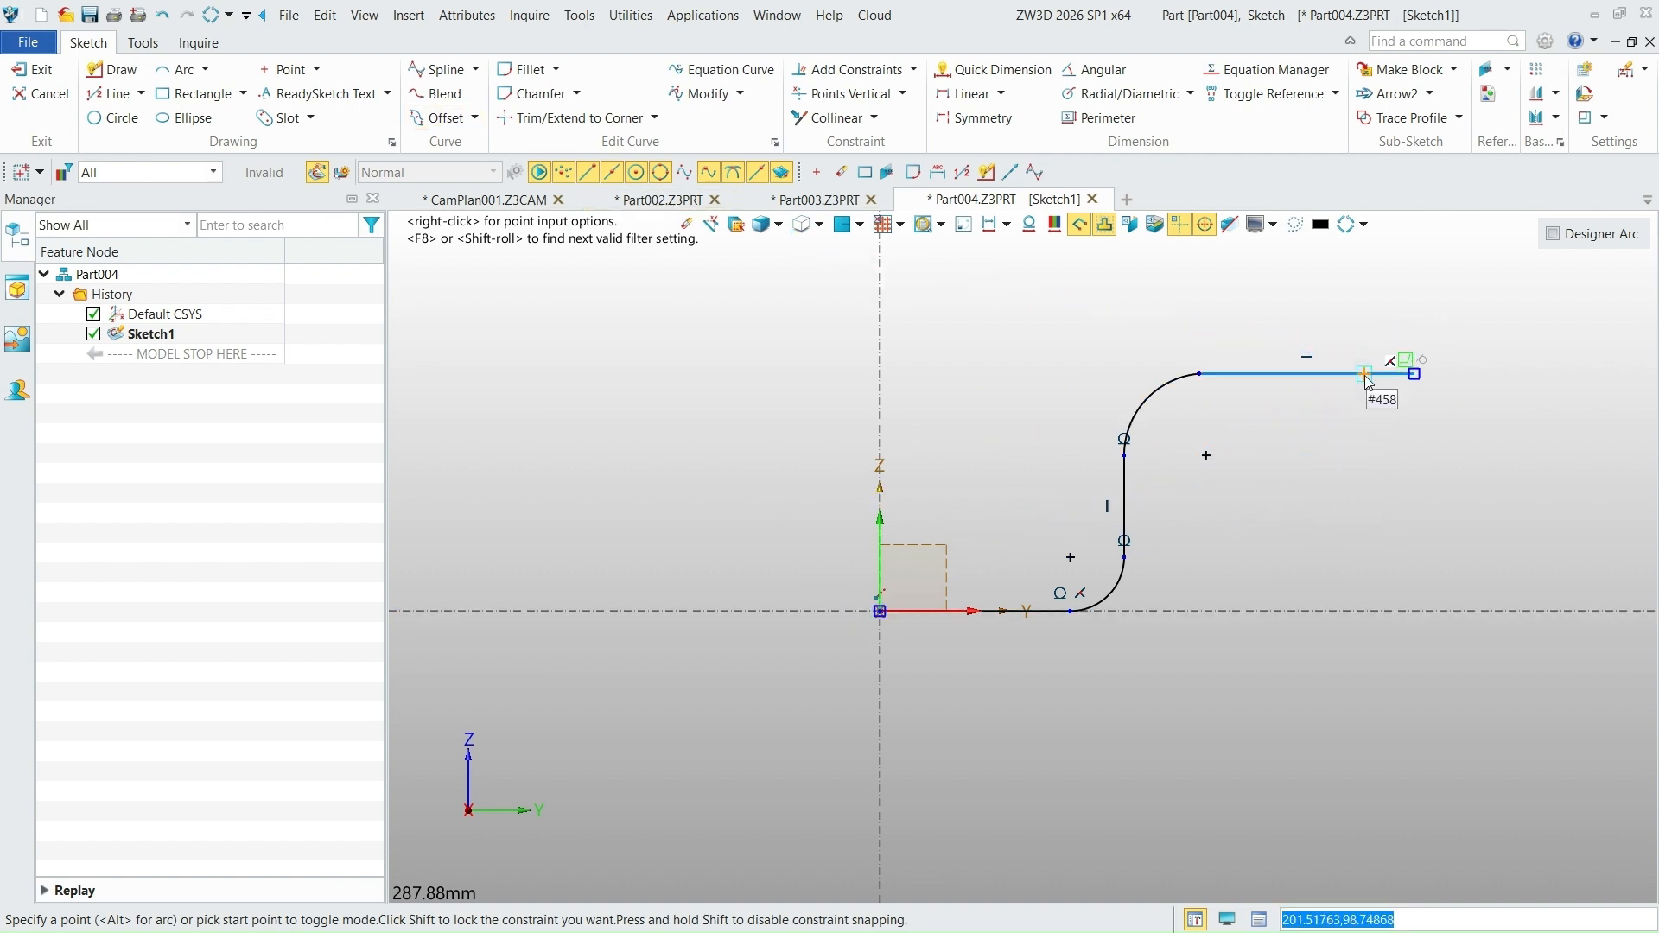
pyautogui.press('Escape')
pyautogui.scroll(3, 1224, 470)
pyautogui.scroll(-1, 1256, 406)
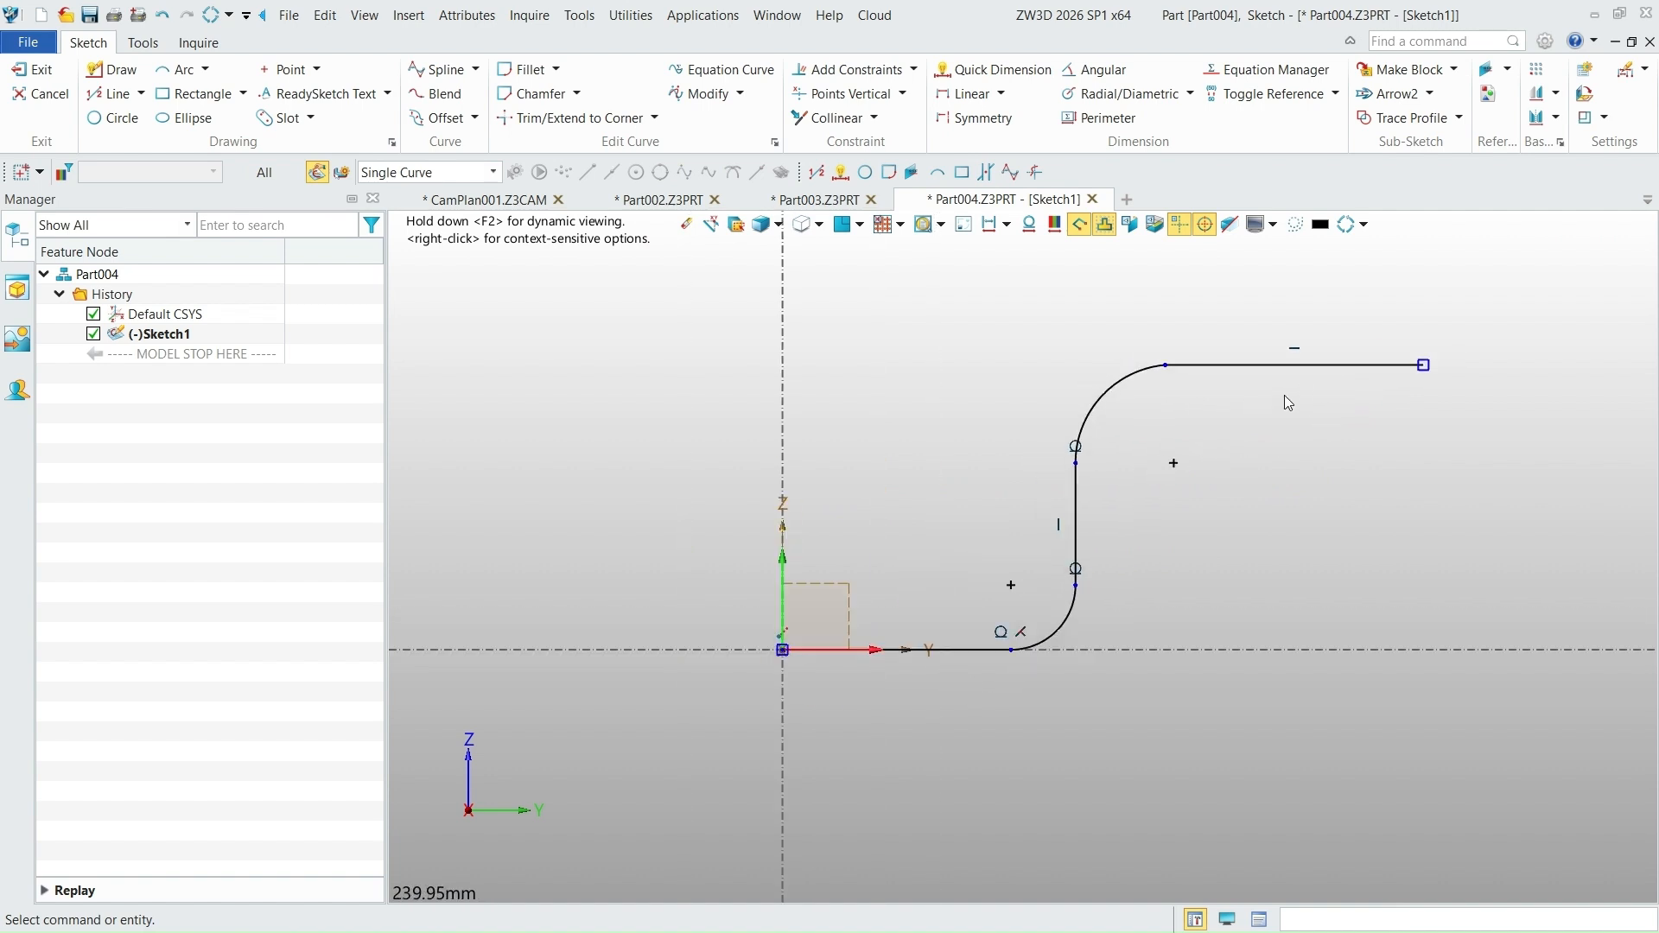
pyautogui.click(42, 70)
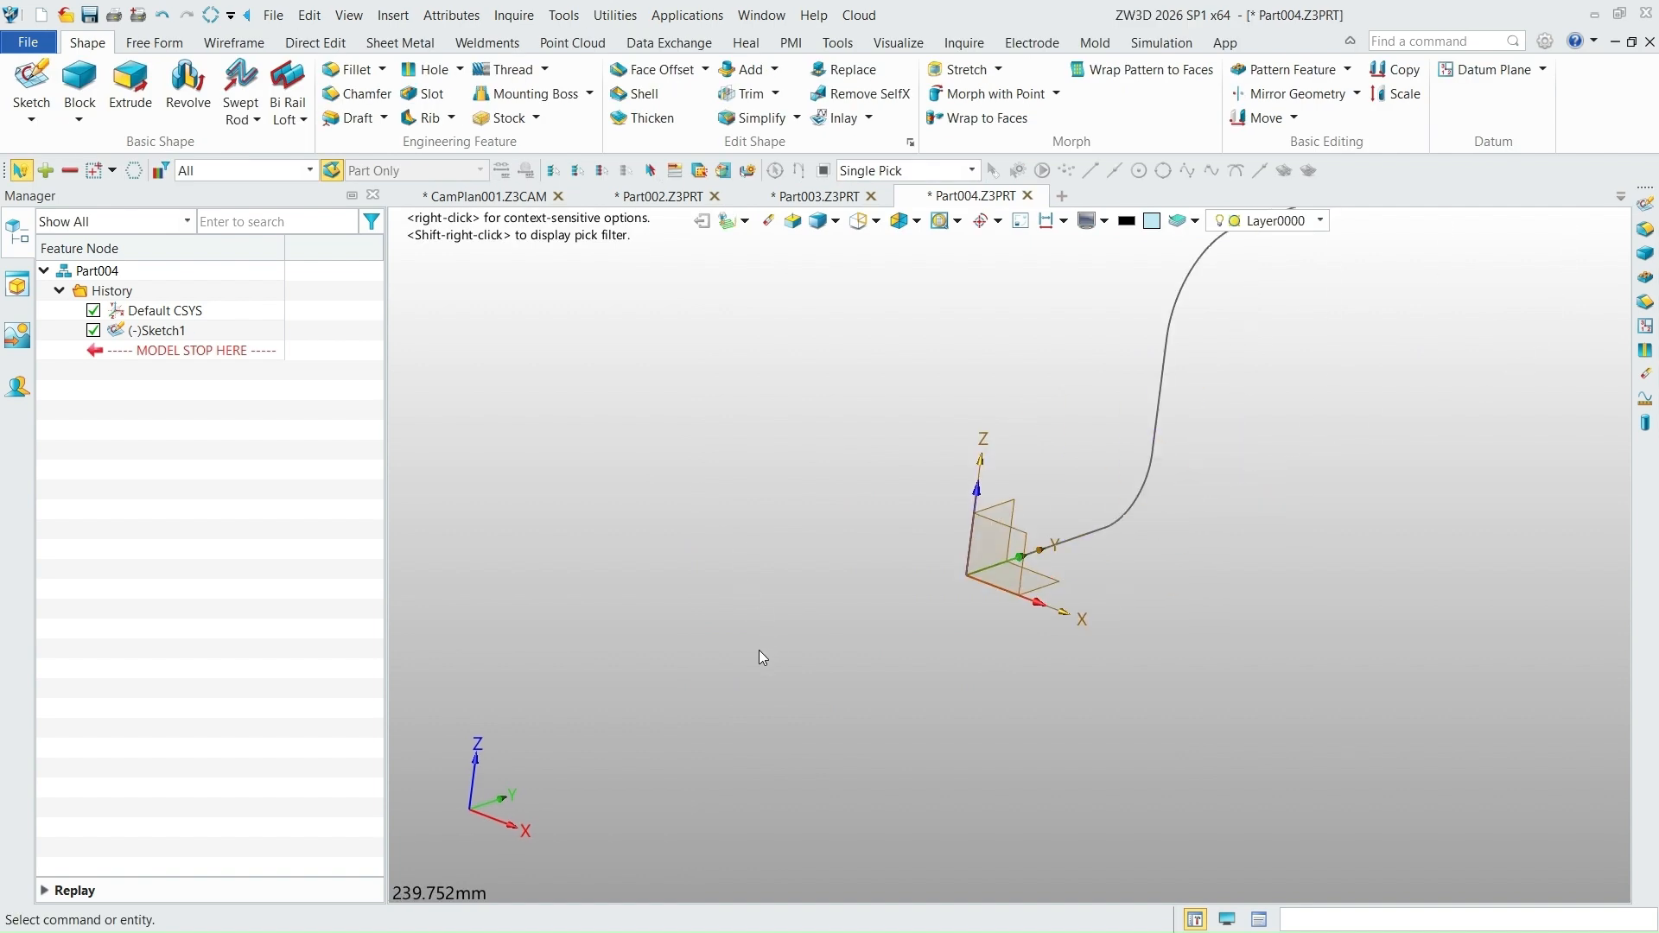
# Start an Extrude operation for the S-shaped sketch.
pyautogui.scroll(3, 1038, 479)
pyautogui.scroll(-1, 1076, 439)
pyautogui.scroll(1, 1103, 382)
pyautogui.scroll(1, 1102, 386)
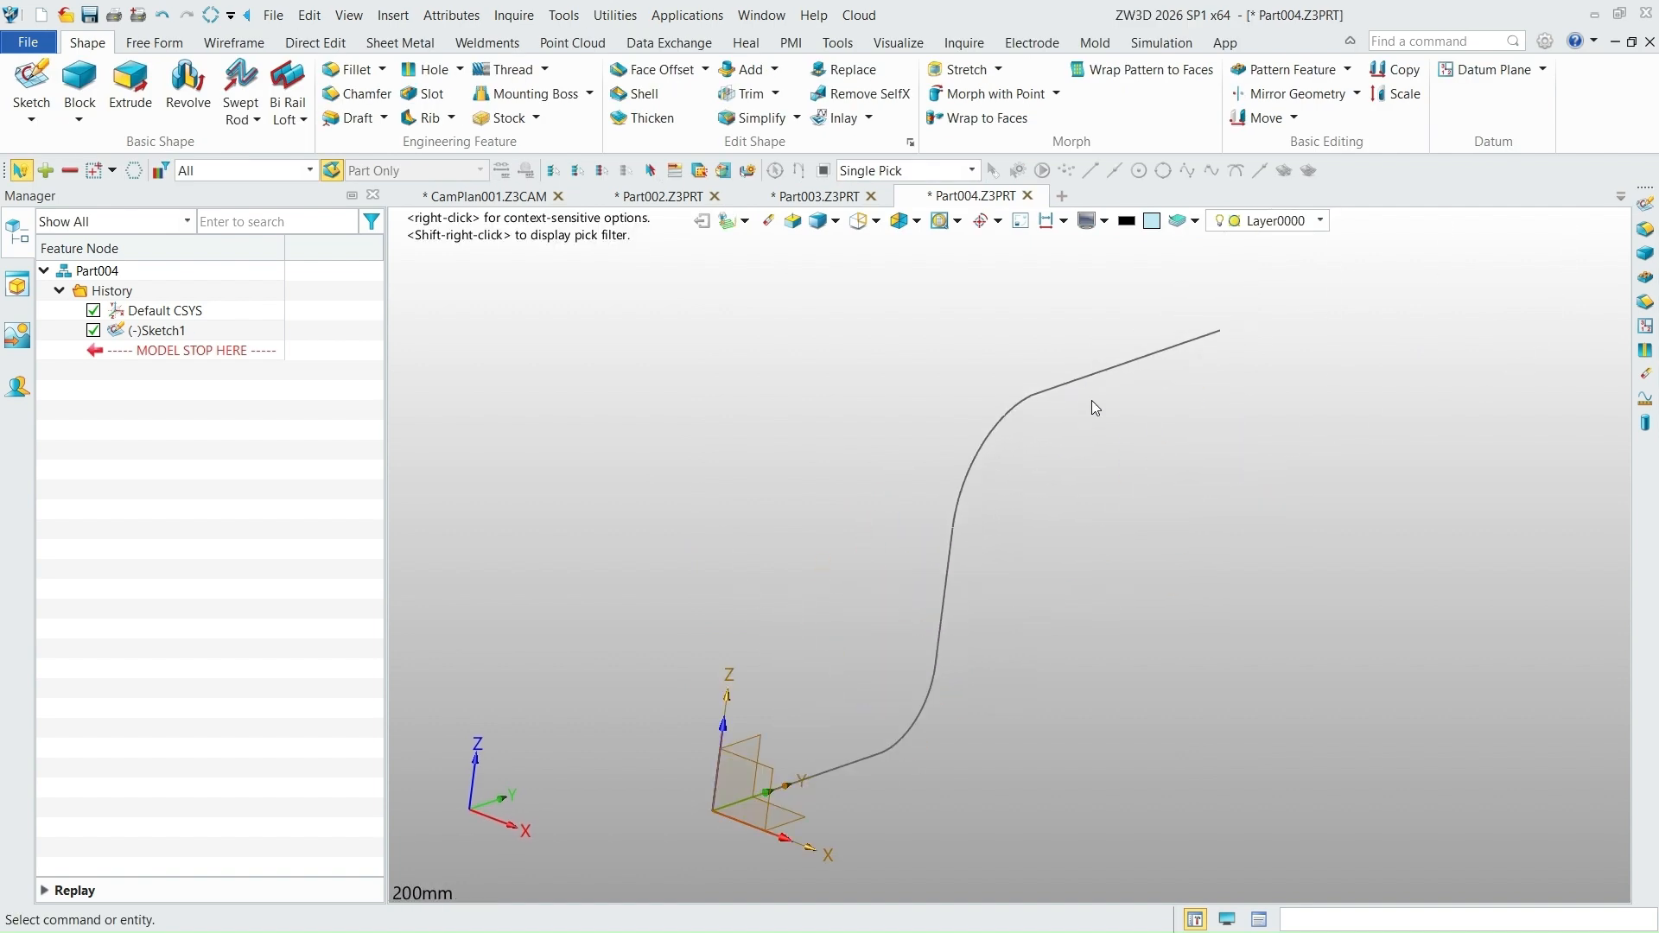
pyautogui.click(140, 83)
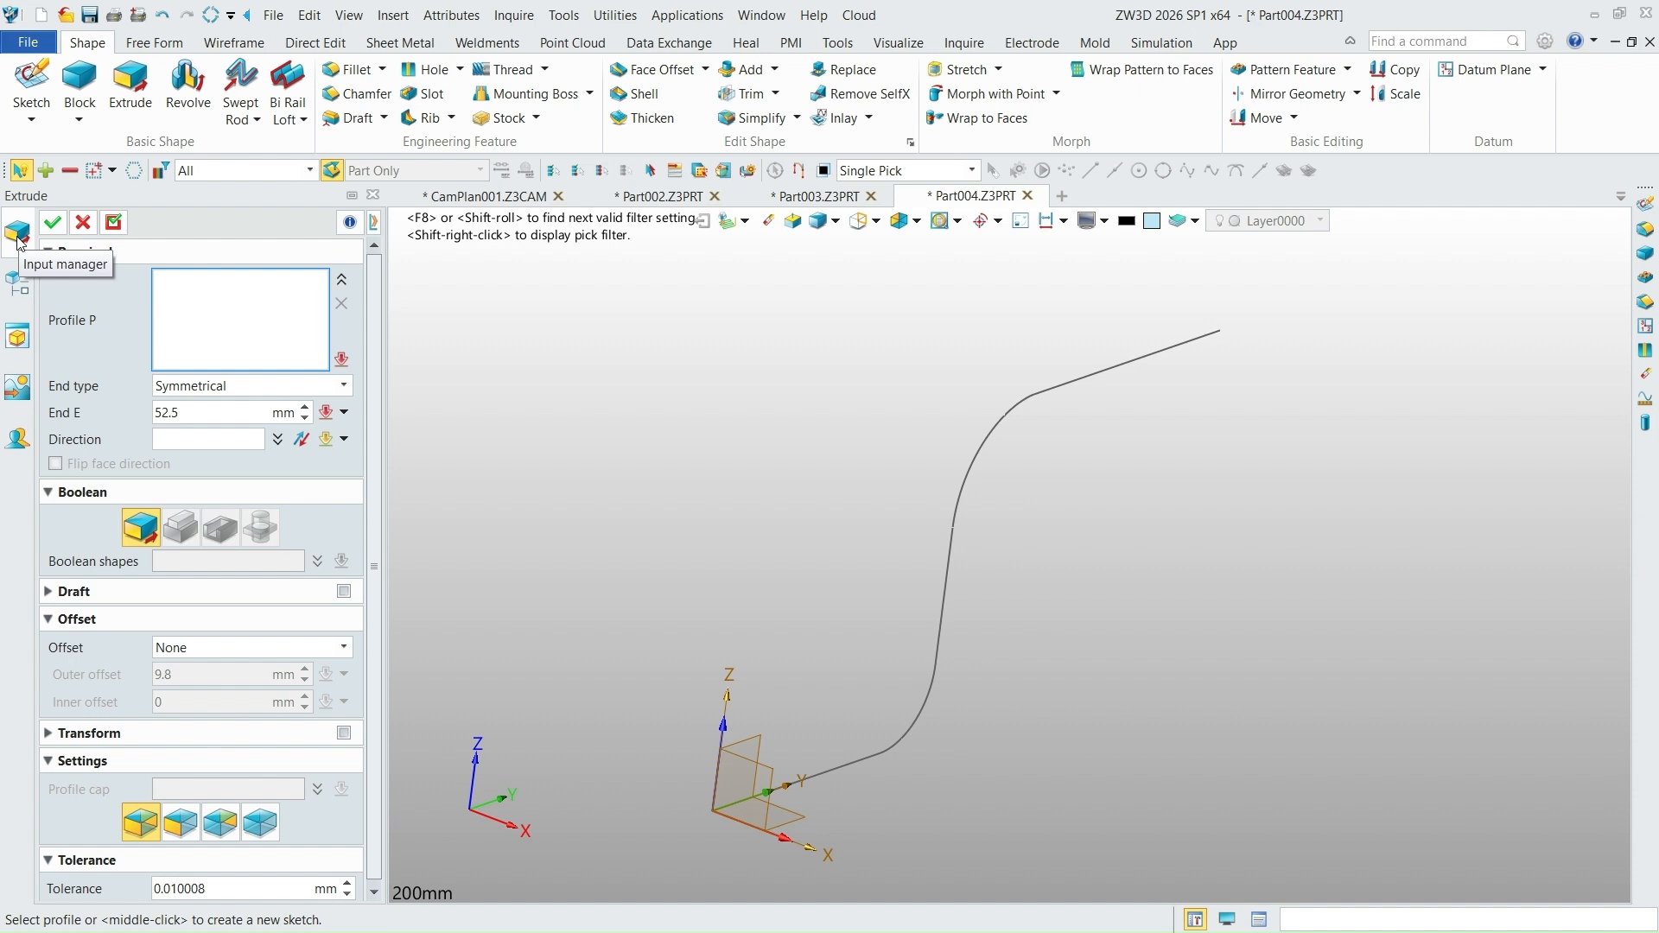
pyautogui.click(17, 285)
pyautogui.click(18, 341)
pyautogui.click(18, 237)
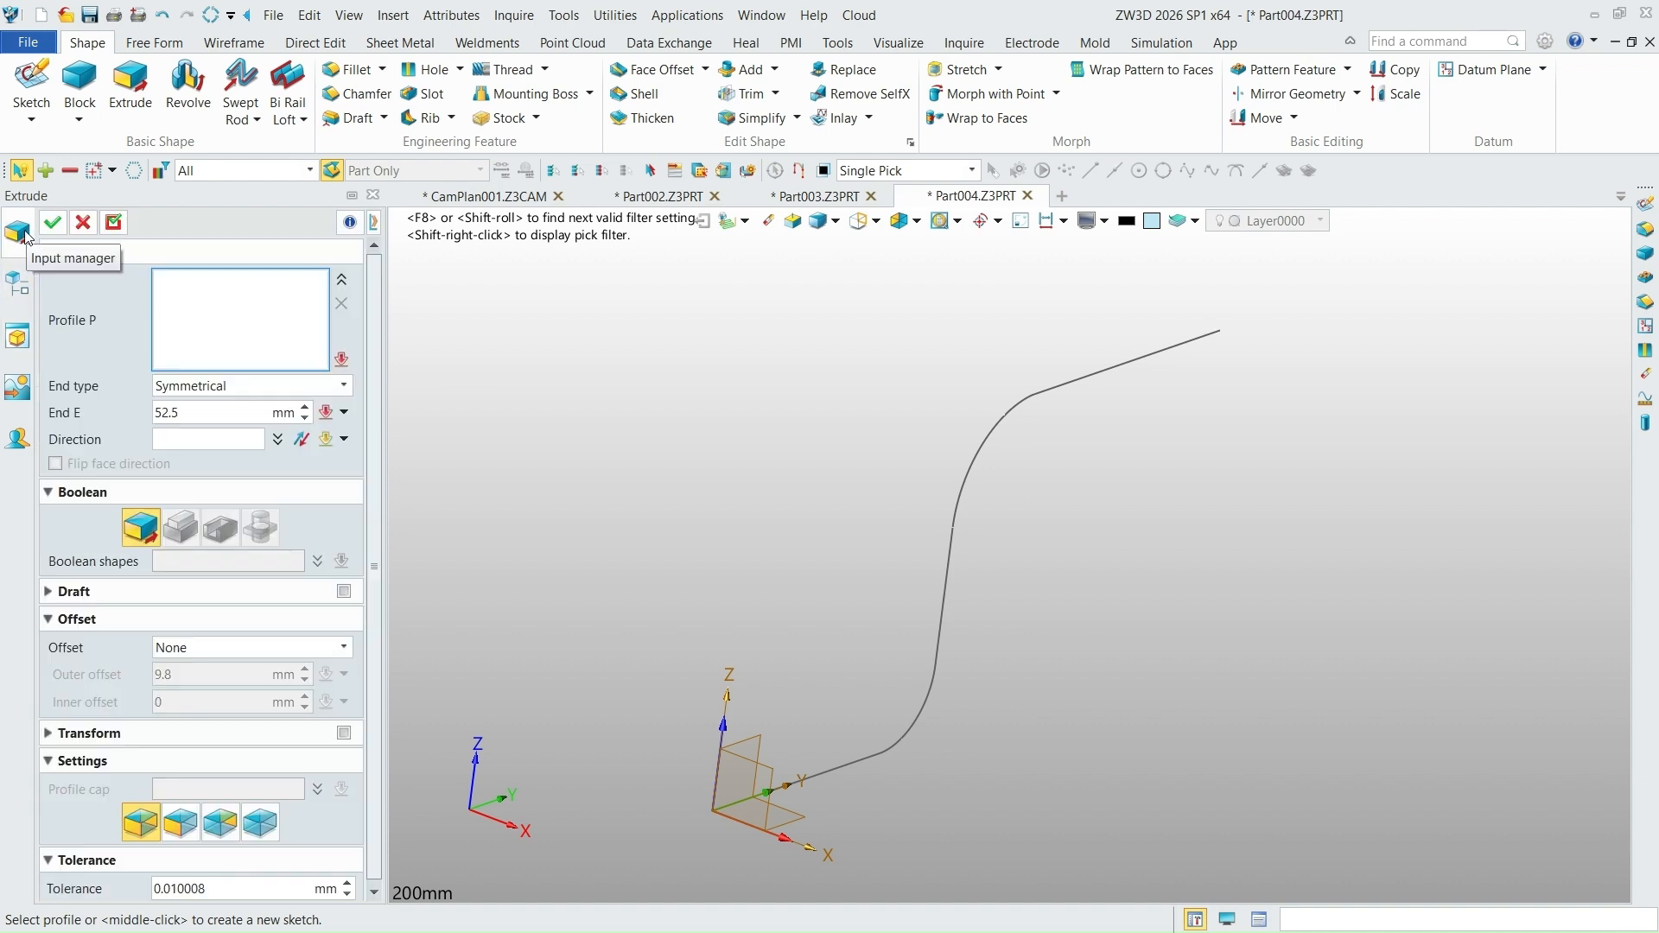
# Select the S-shaped sketch as the profile of the extrusion.
pyautogui.click(951, 531)
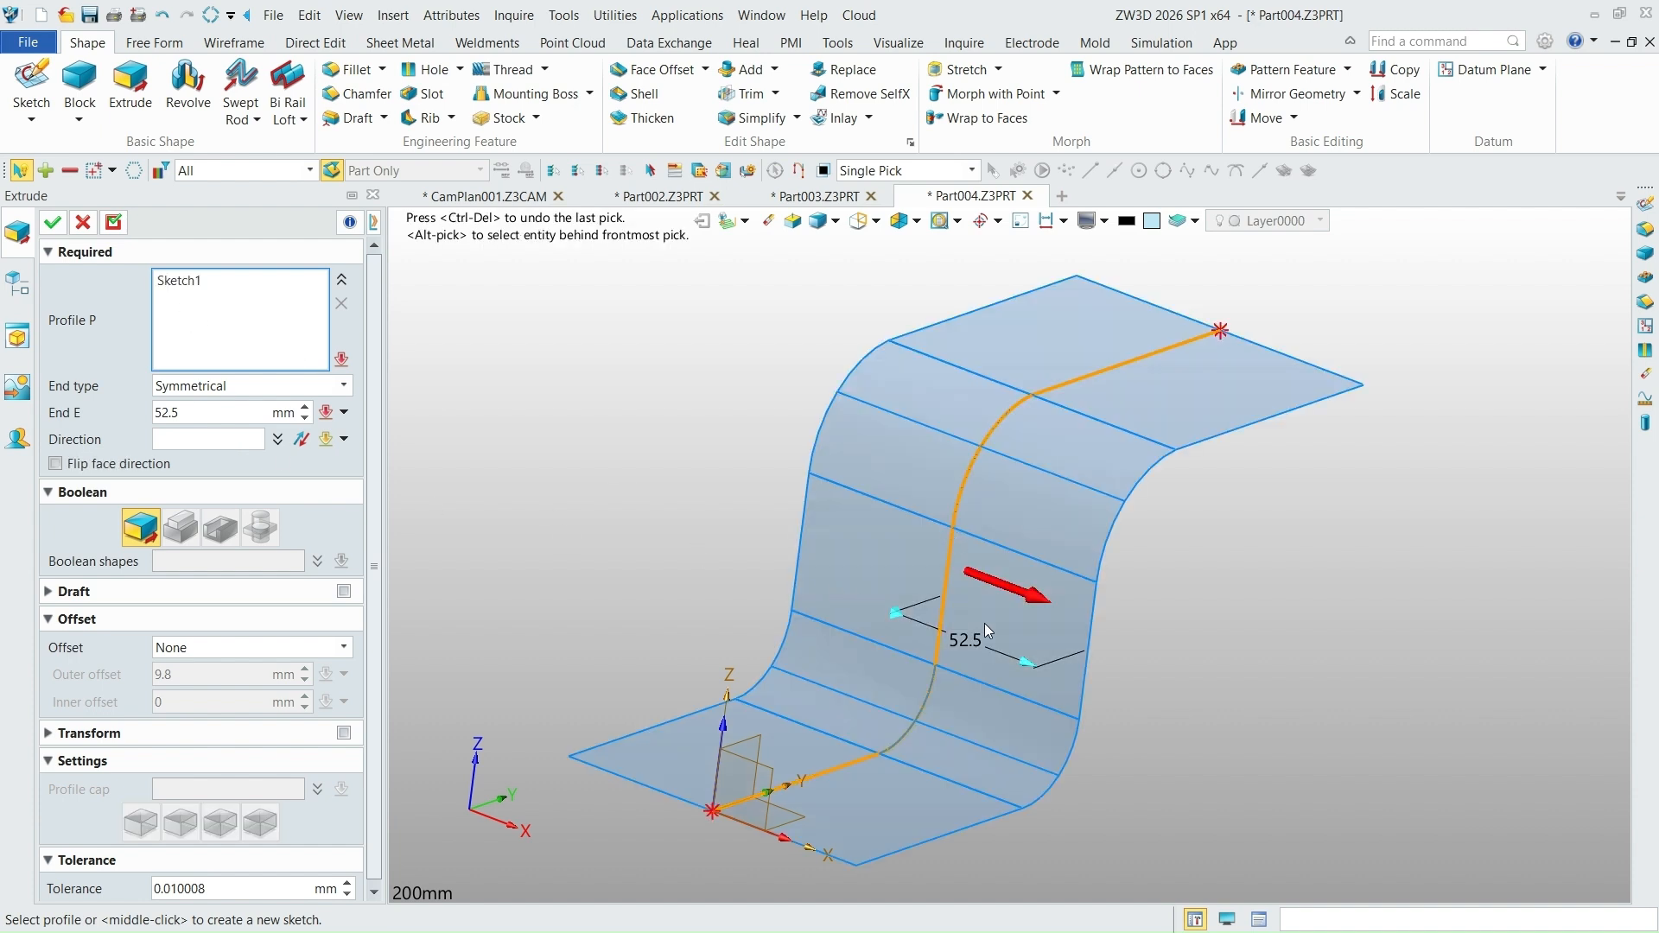
pyautogui.moveTo(1110, 597)
pyautogui.mouseDown(button='right')
pyautogui.moveTo(1164, 602)
pyautogui.moveTo(1133, 607)
pyautogui.mouseUp(button='right')
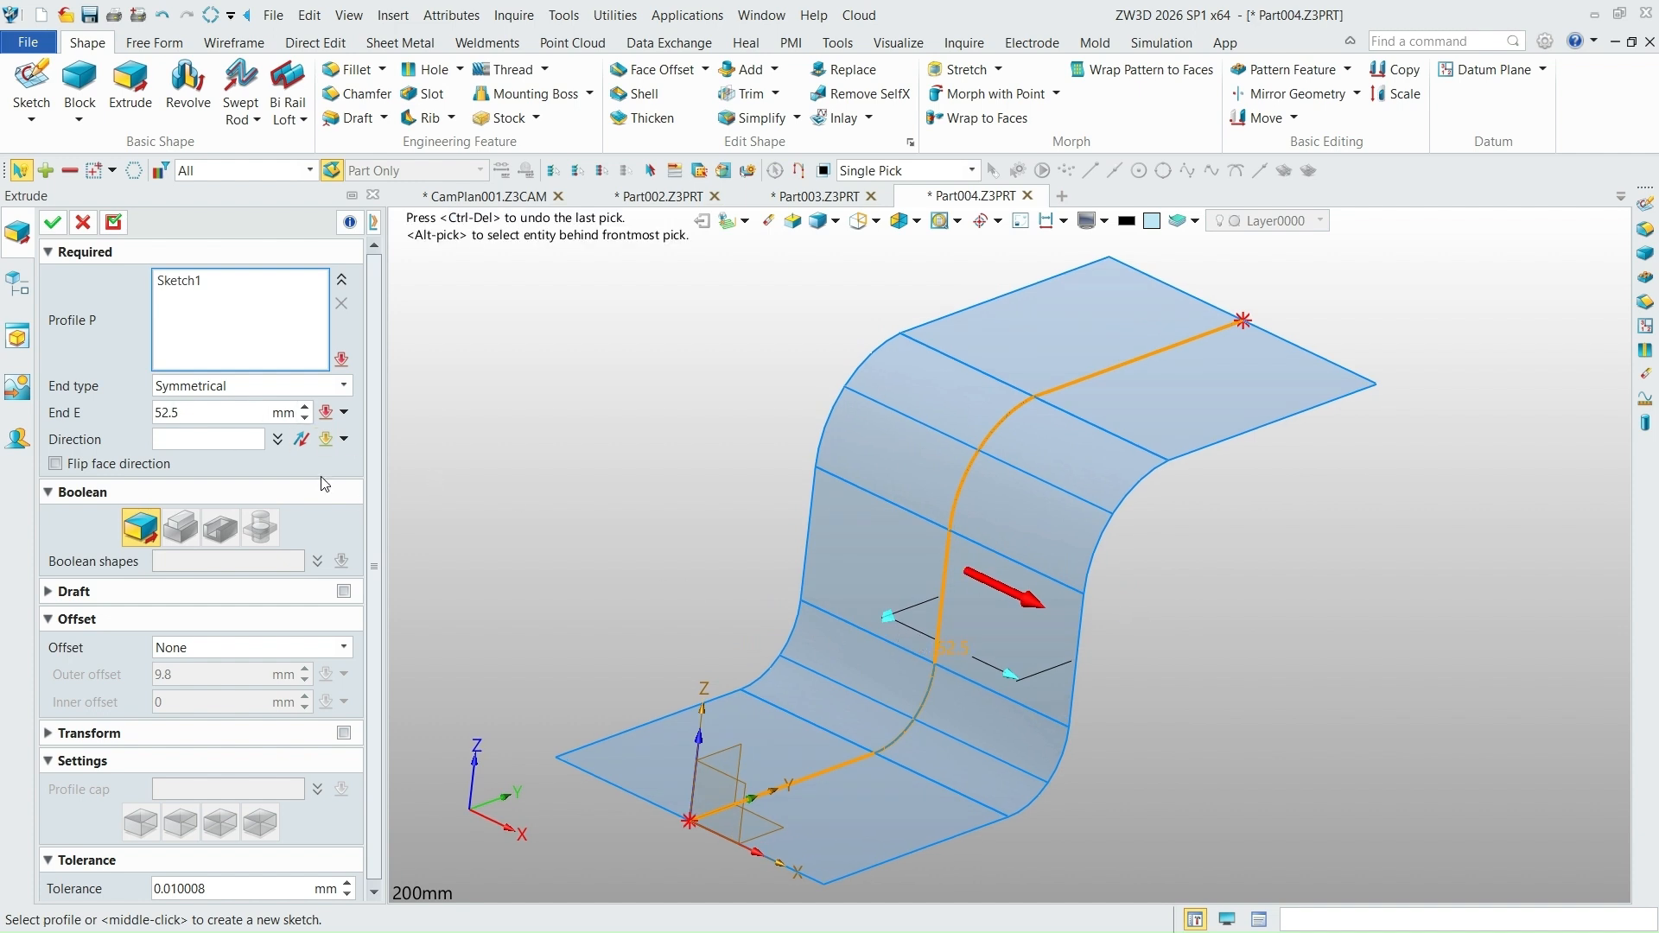
pyautogui.click(345, 386)
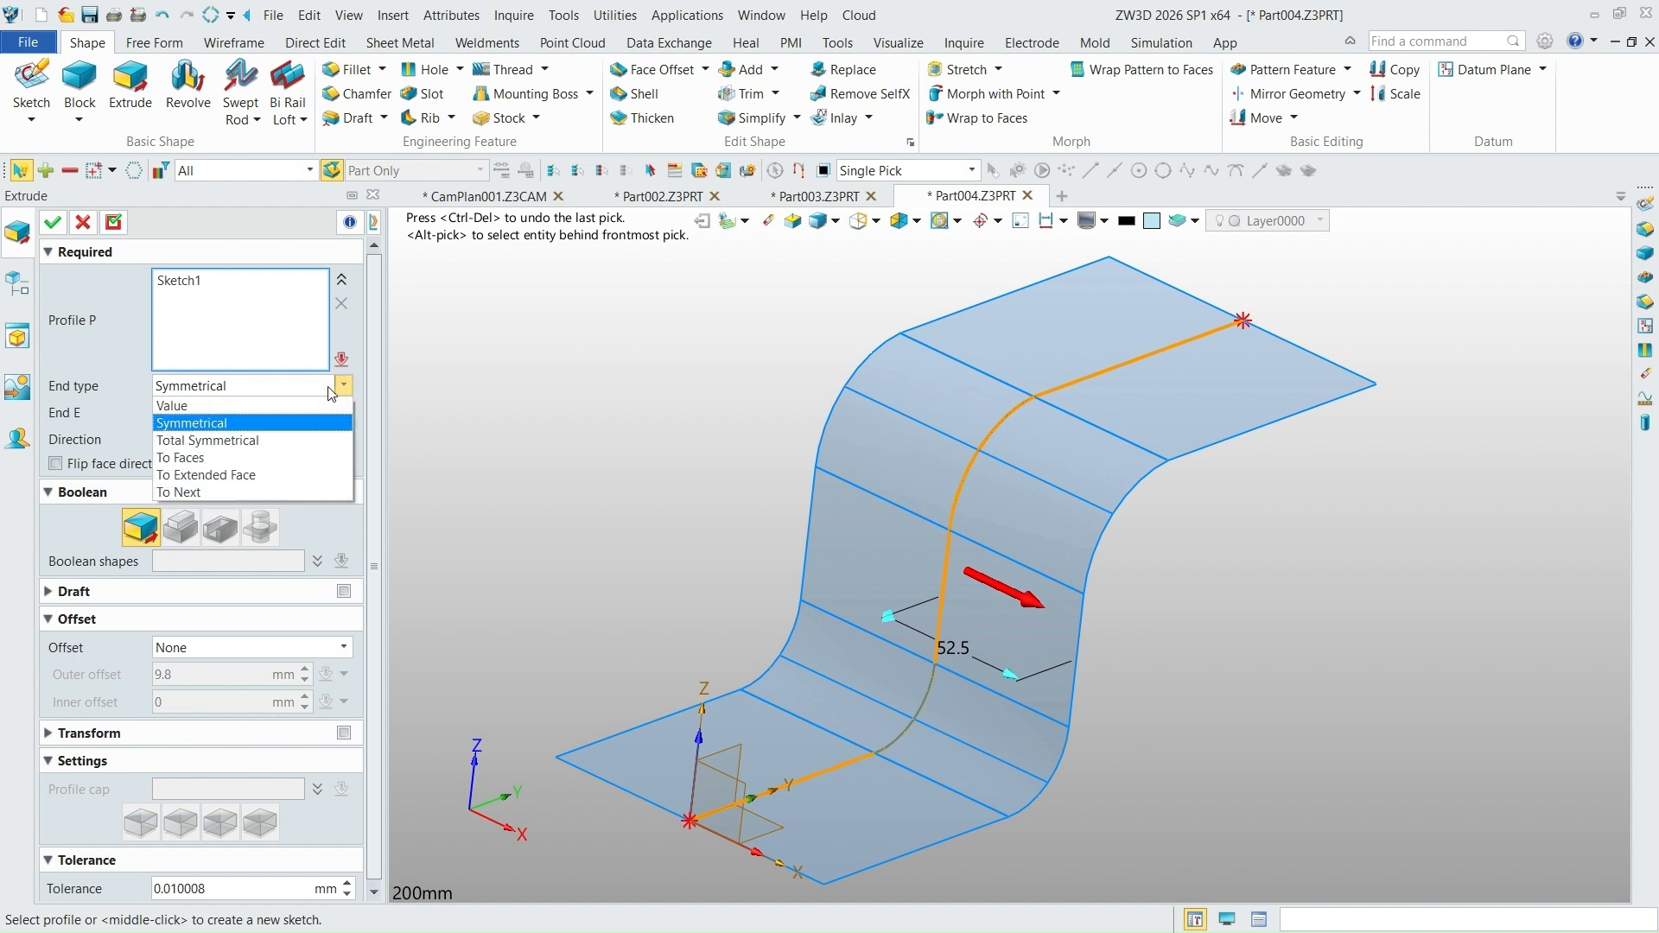
pyautogui.click(298, 403)
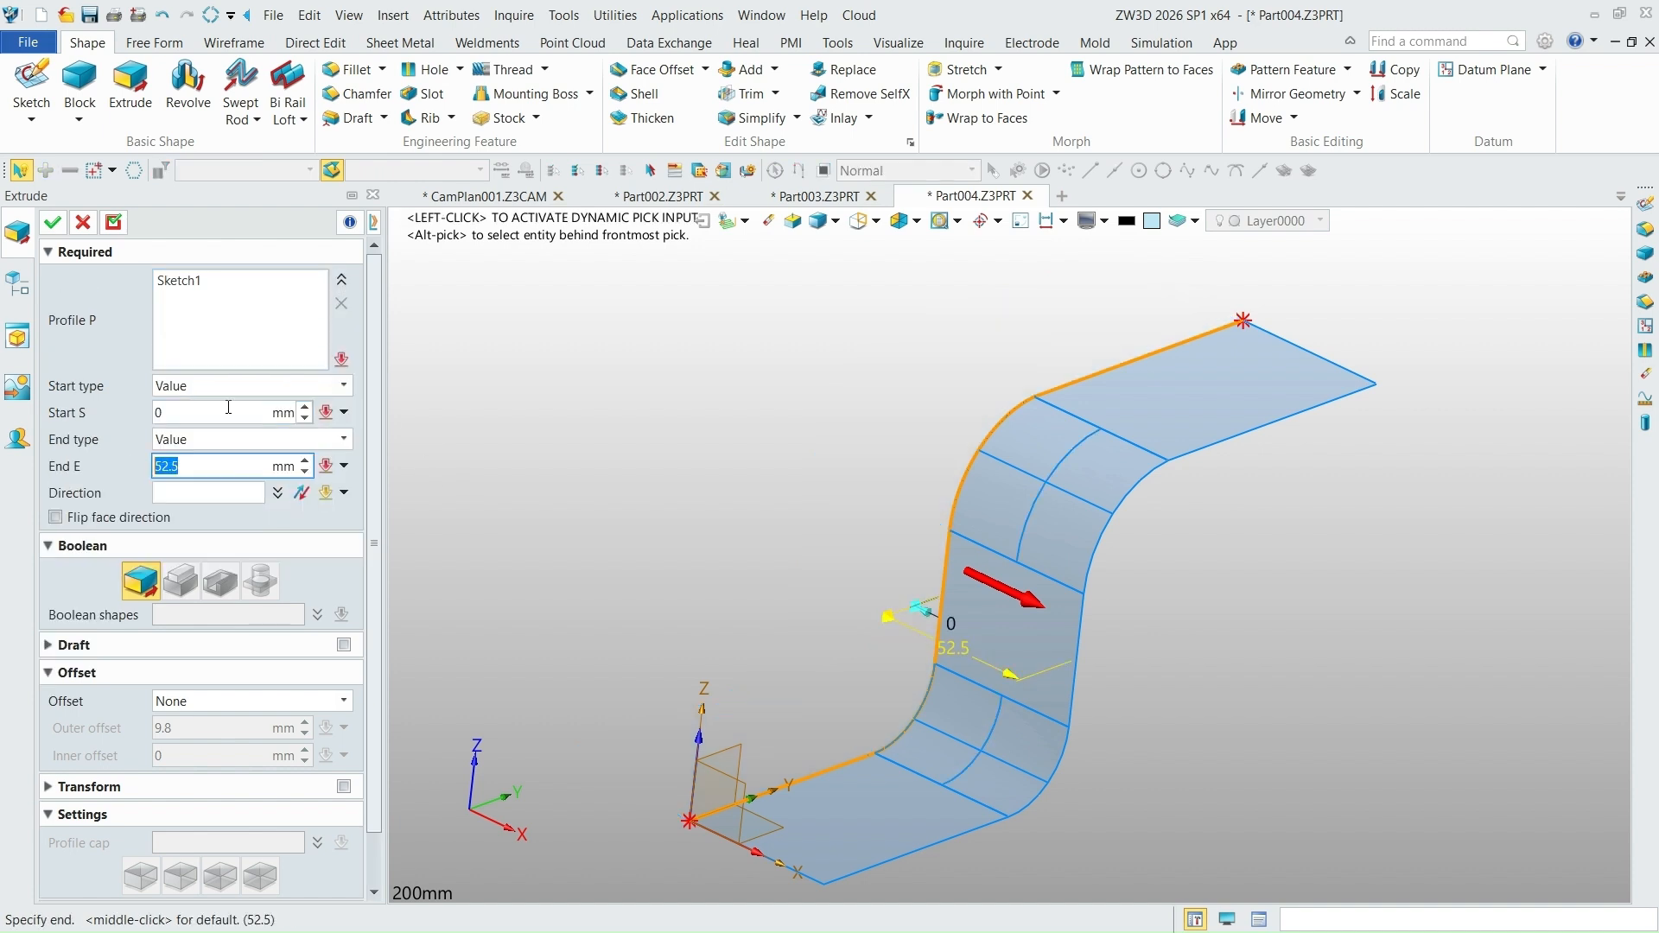
pyautogui.click(345, 386)
pyautogui.click(235, 425)
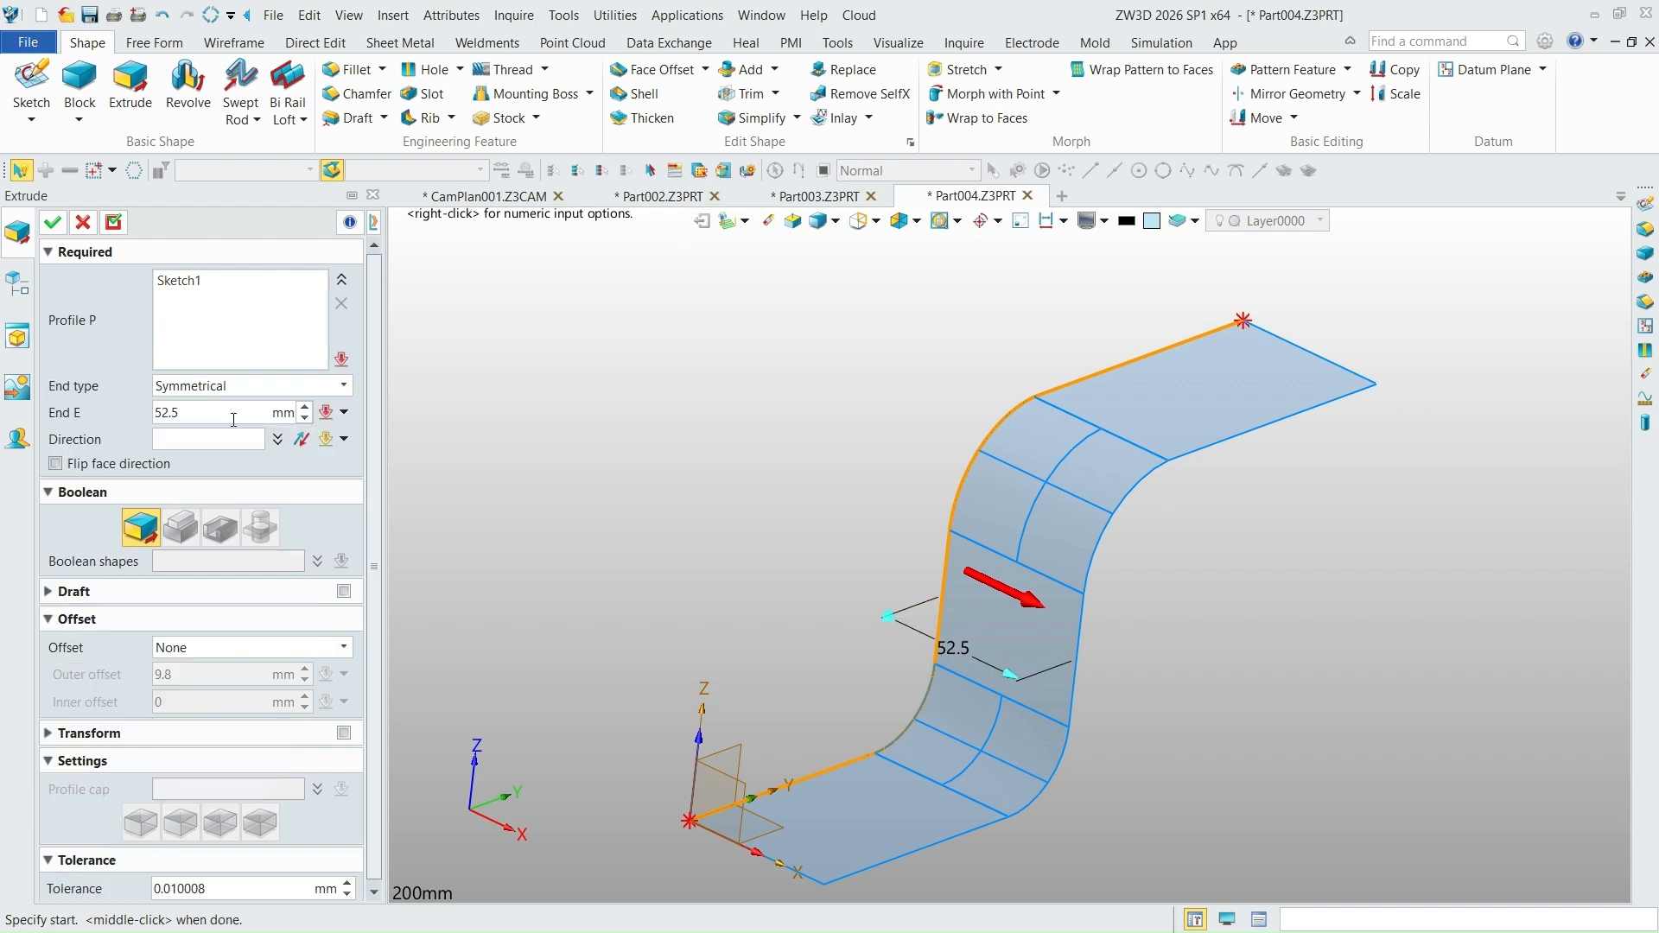
# Set the end distance of the symmetrical extrusion to 55.5 mm.
pyautogui.click(307, 409)
pyautogui.click(307, 409)
pyautogui.moveTo(672, 540)
pyautogui.mouseDown(button='right')
pyautogui.moveTo(676, 507)
pyautogui.moveTo(712, 494)
pyautogui.moveTo(680, 520)
pyautogui.mouseUp(button='right')
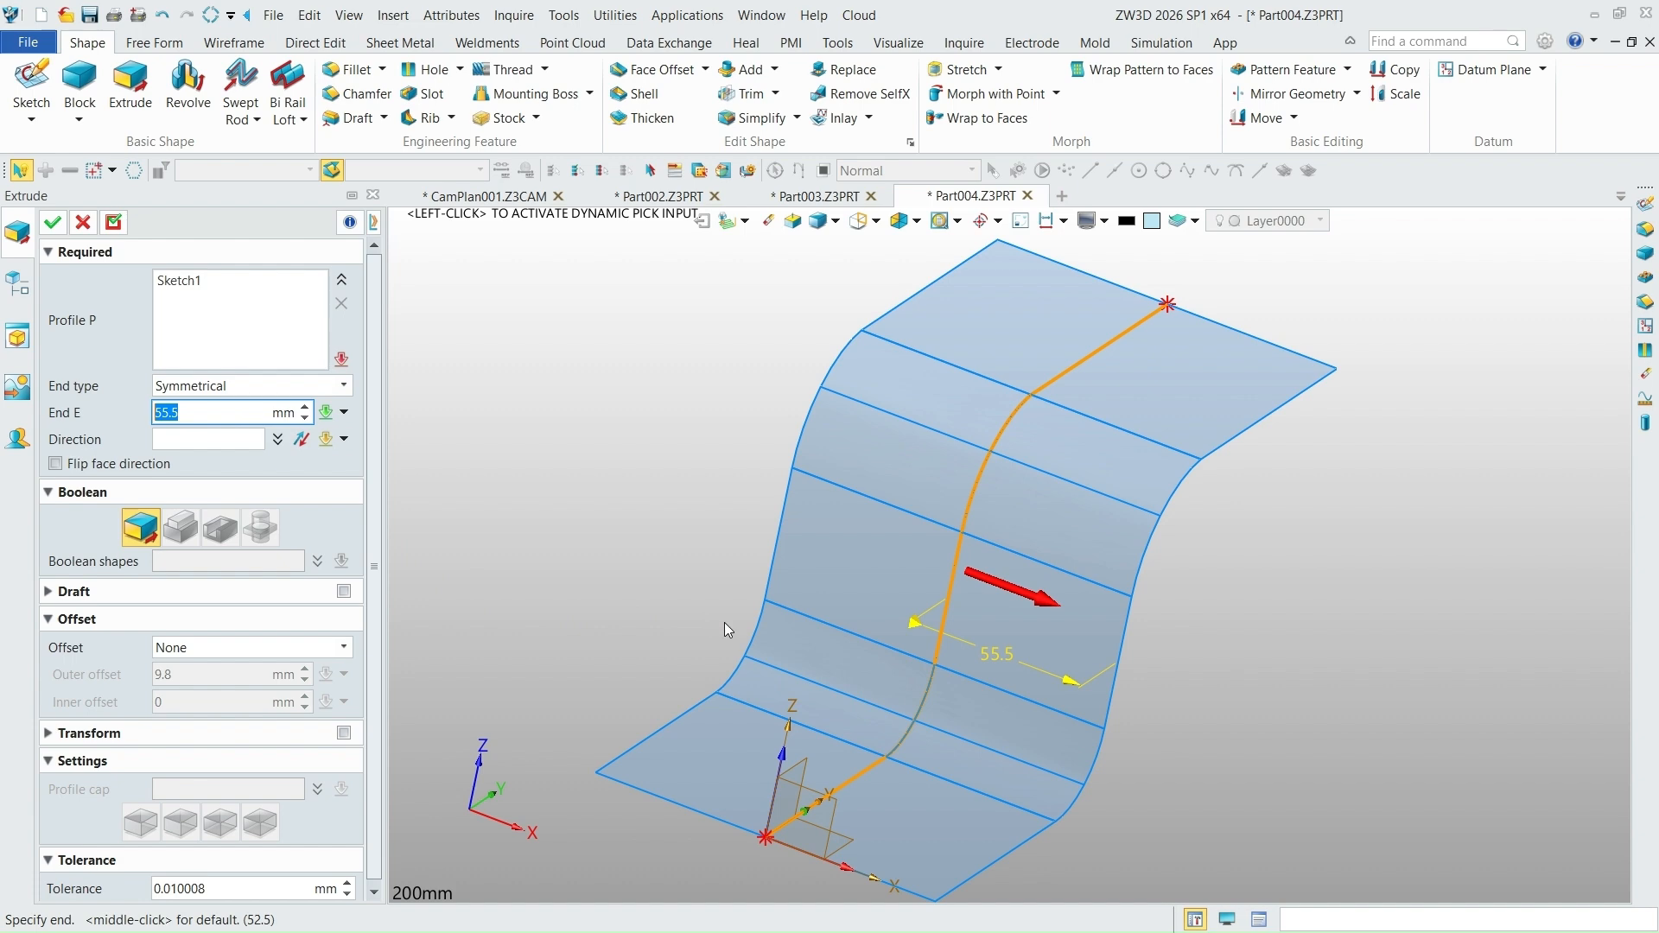
# Examine the preview of the symmetrical surface extrusion from several angles.
pyautogui.scroll(-2, 878, 548)
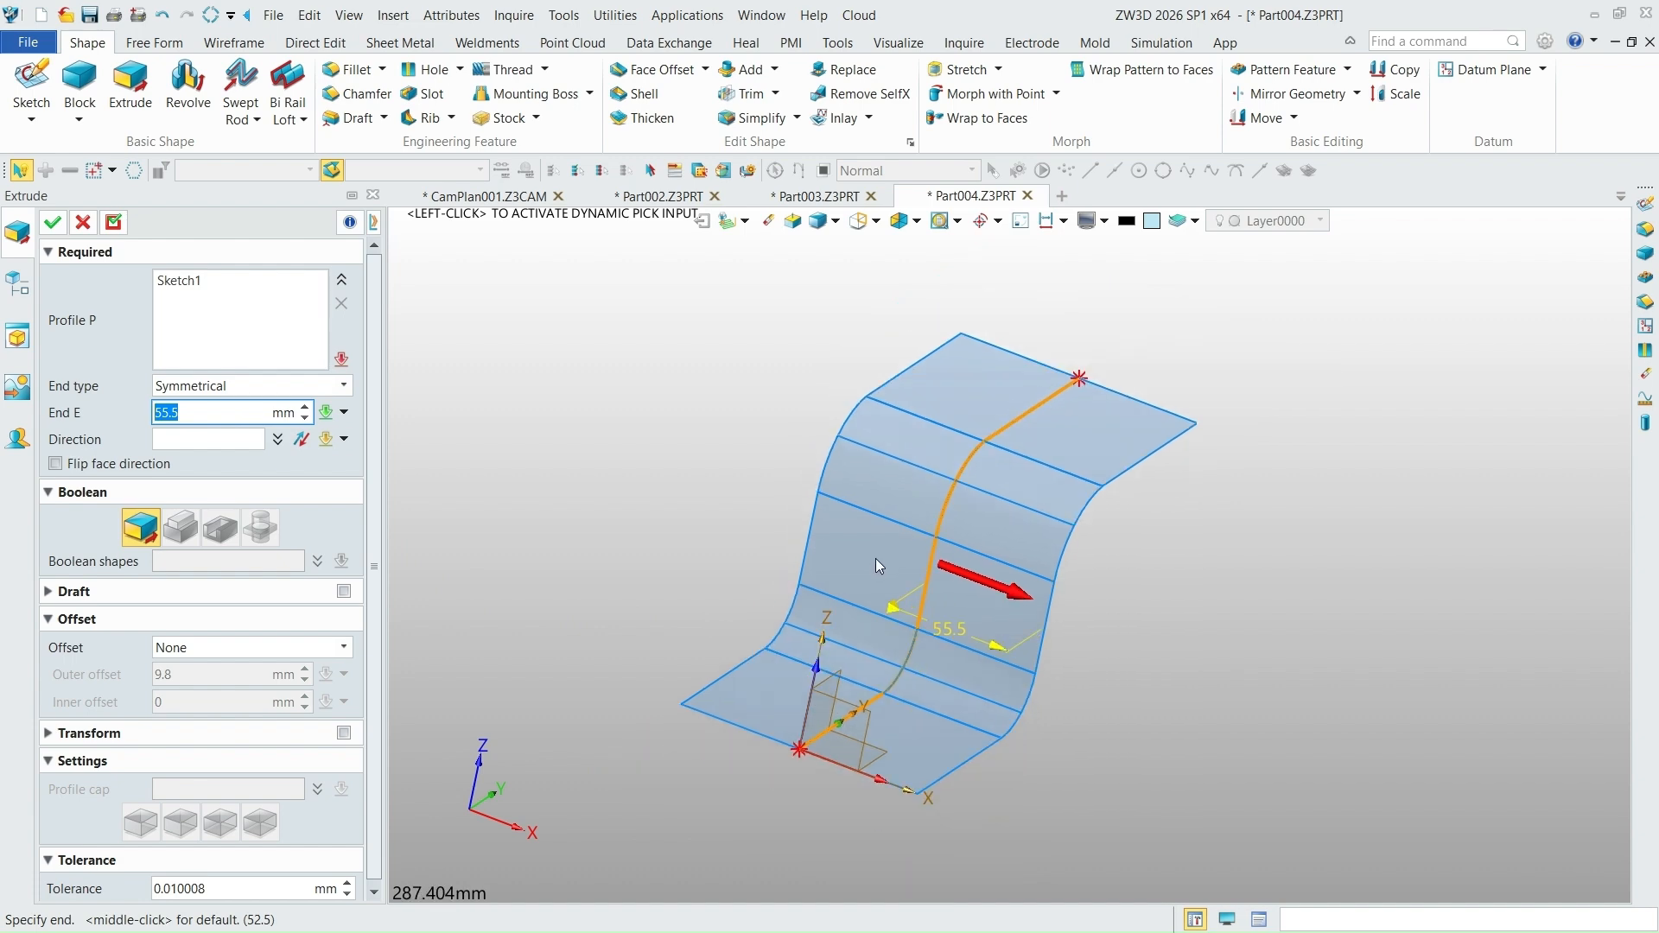
pyautogui.scroll(3, 878, 612)
pyautogui.moveTo(1269, 679); pyautogui.dragTo(1206, 654, button='right')
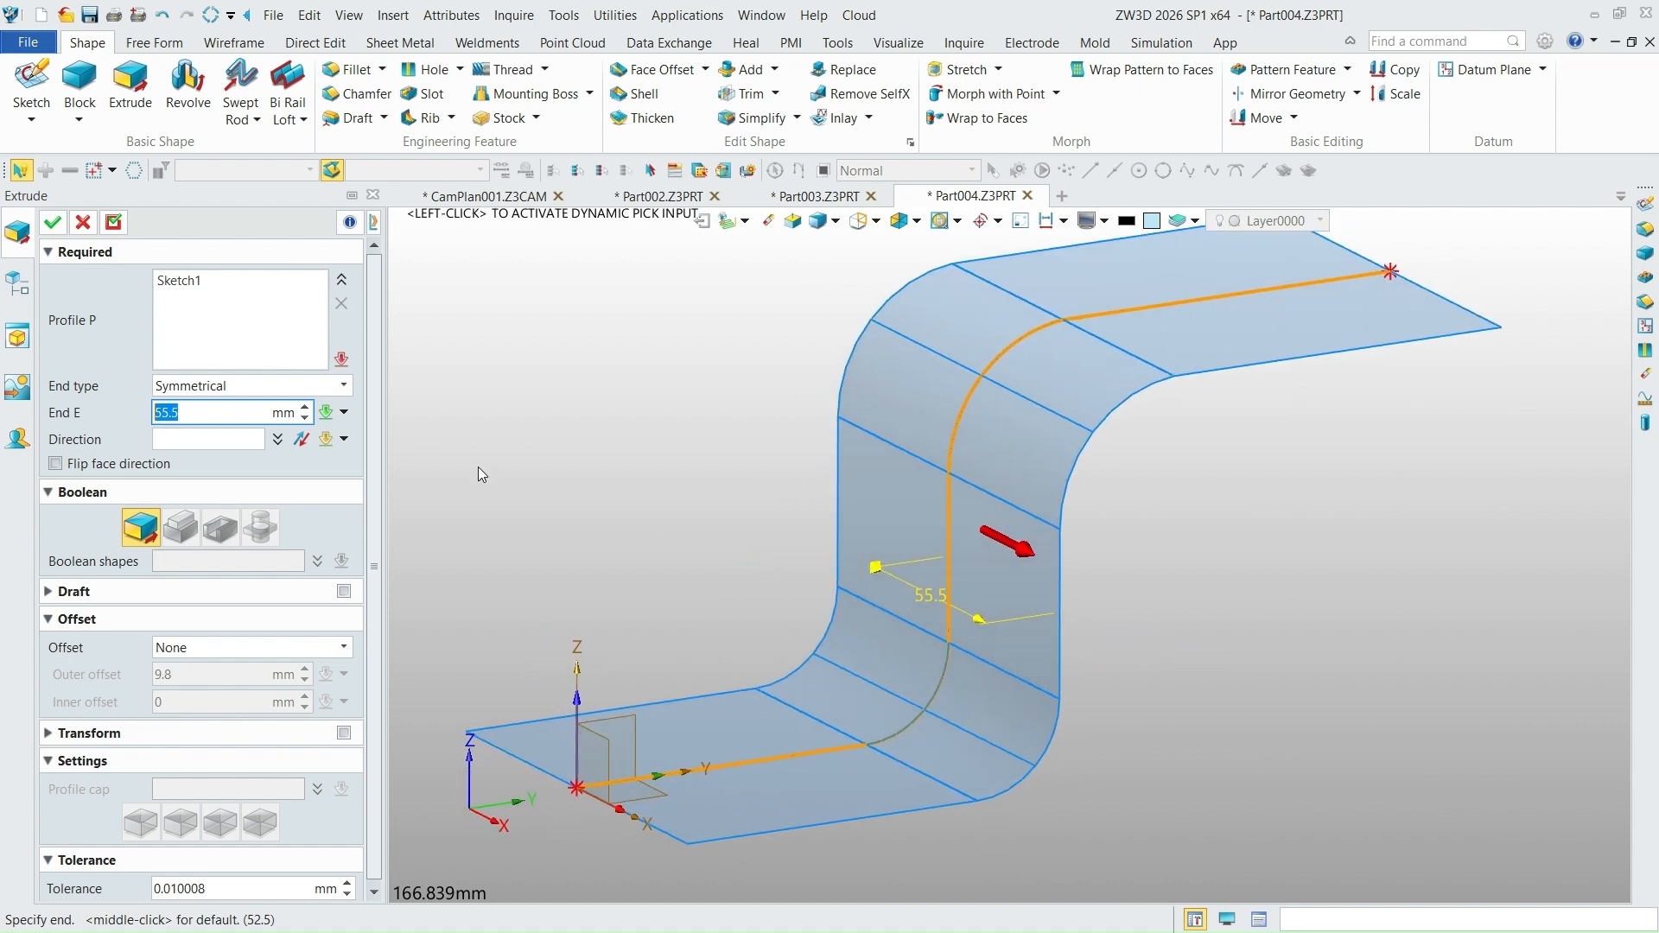
pyautogui.moveTo(828, 595); pyautogui.dragTo(899, 574, button='right')
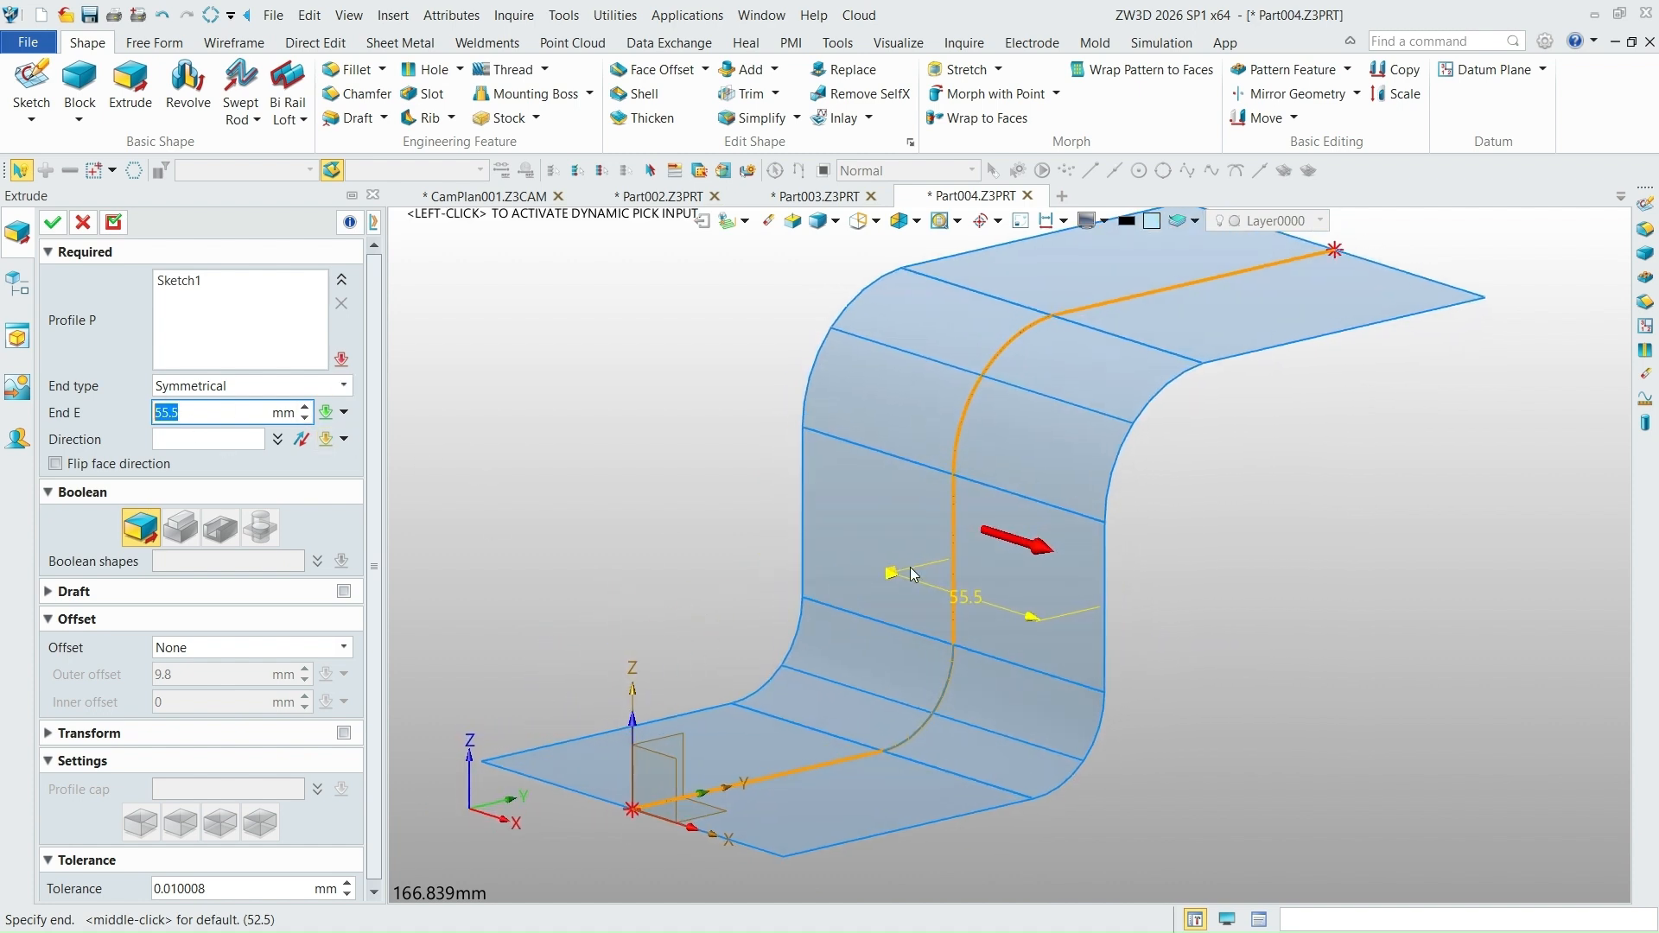
pyautogui.scroll(-1, 918, 574)
pyautogui.moveTo(1003, 543); pyautogui.dragTo(945, 570, button='right')
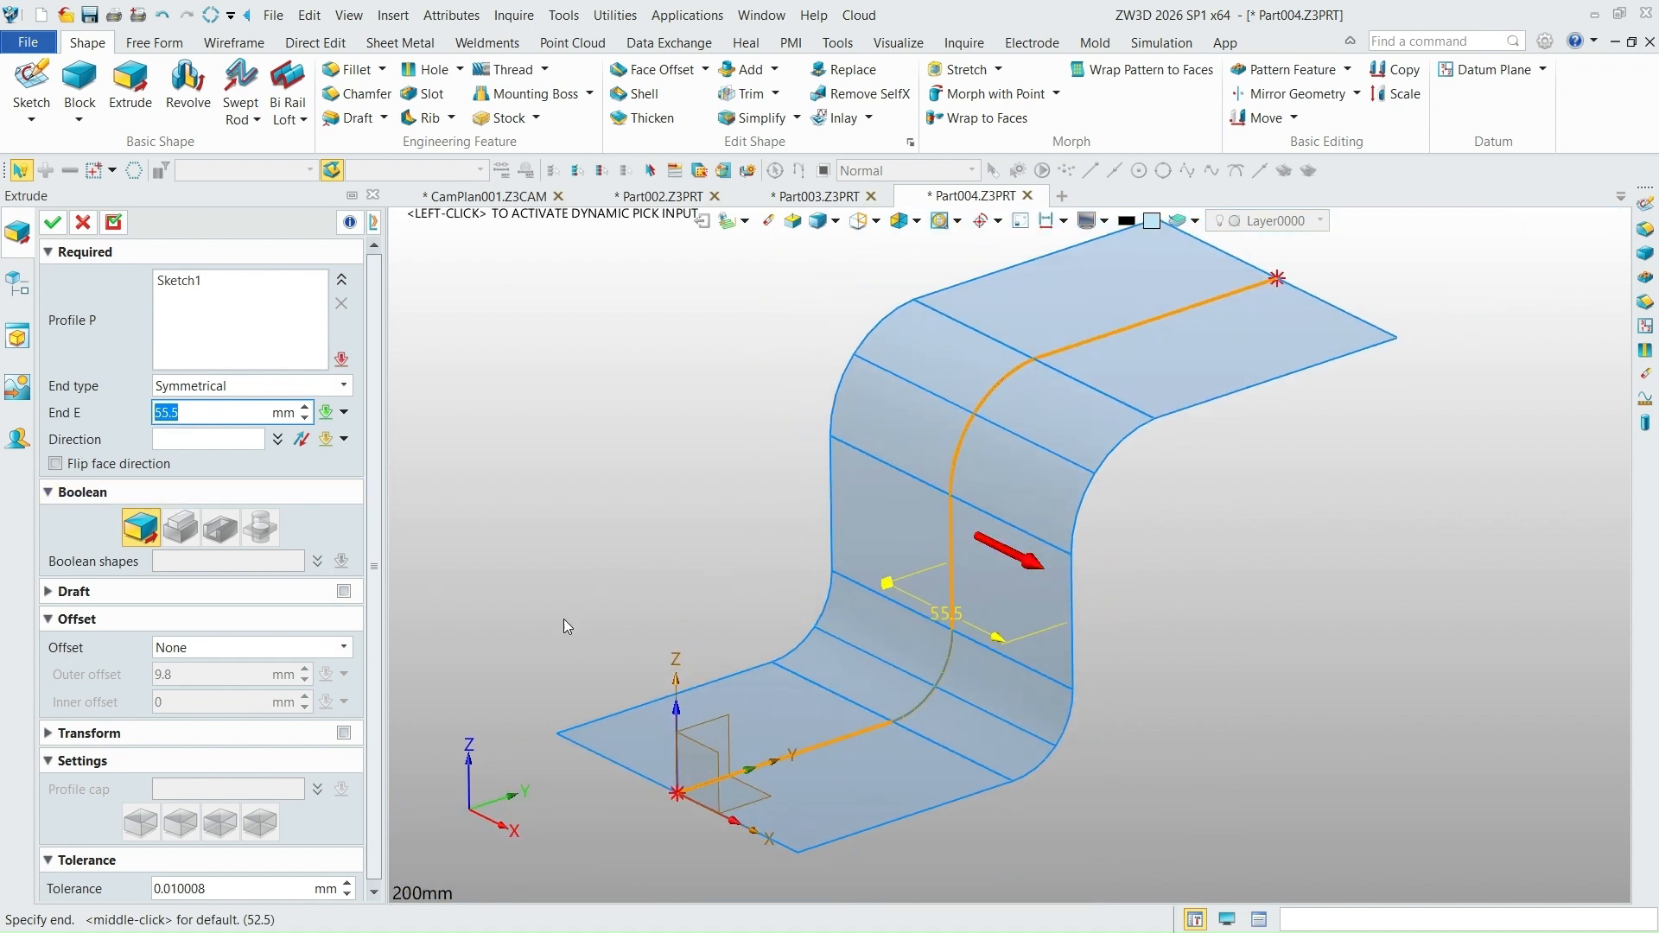
pyautogui.moveTo(1220, 731); pyautogui.dragTo(1169, 697, button='right')
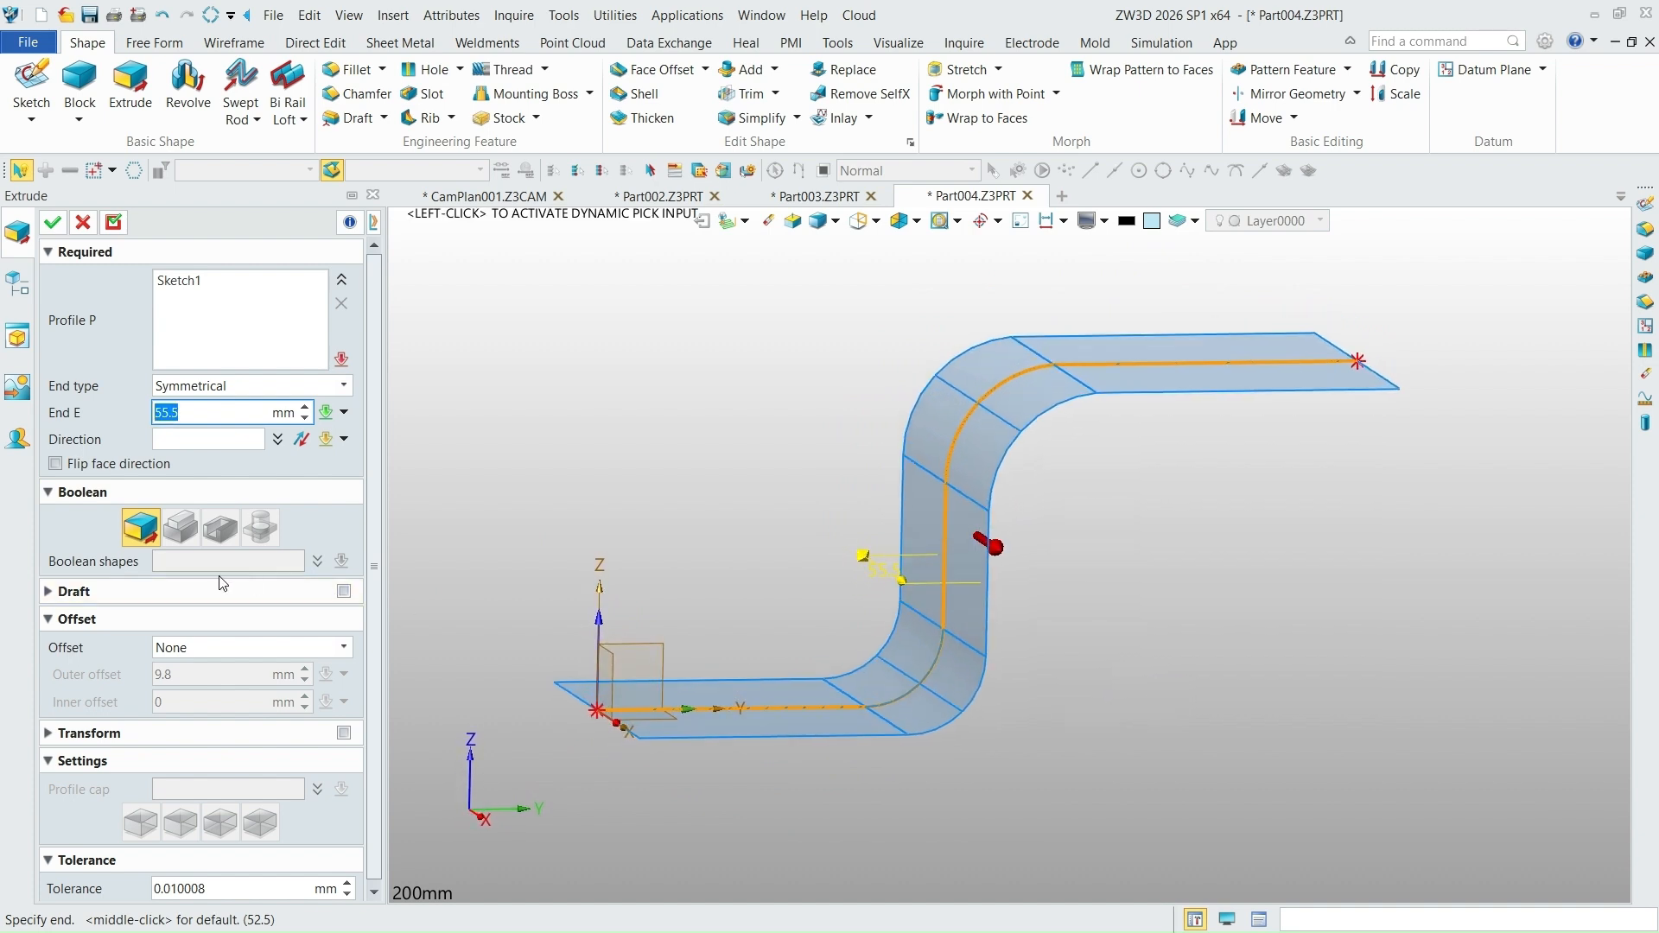
# Apply a Thicken offset to the extrusion with an outer offset of 15.8 mm and examine the thickened preview.
pyautogui.scroll(-1, 375, 537)
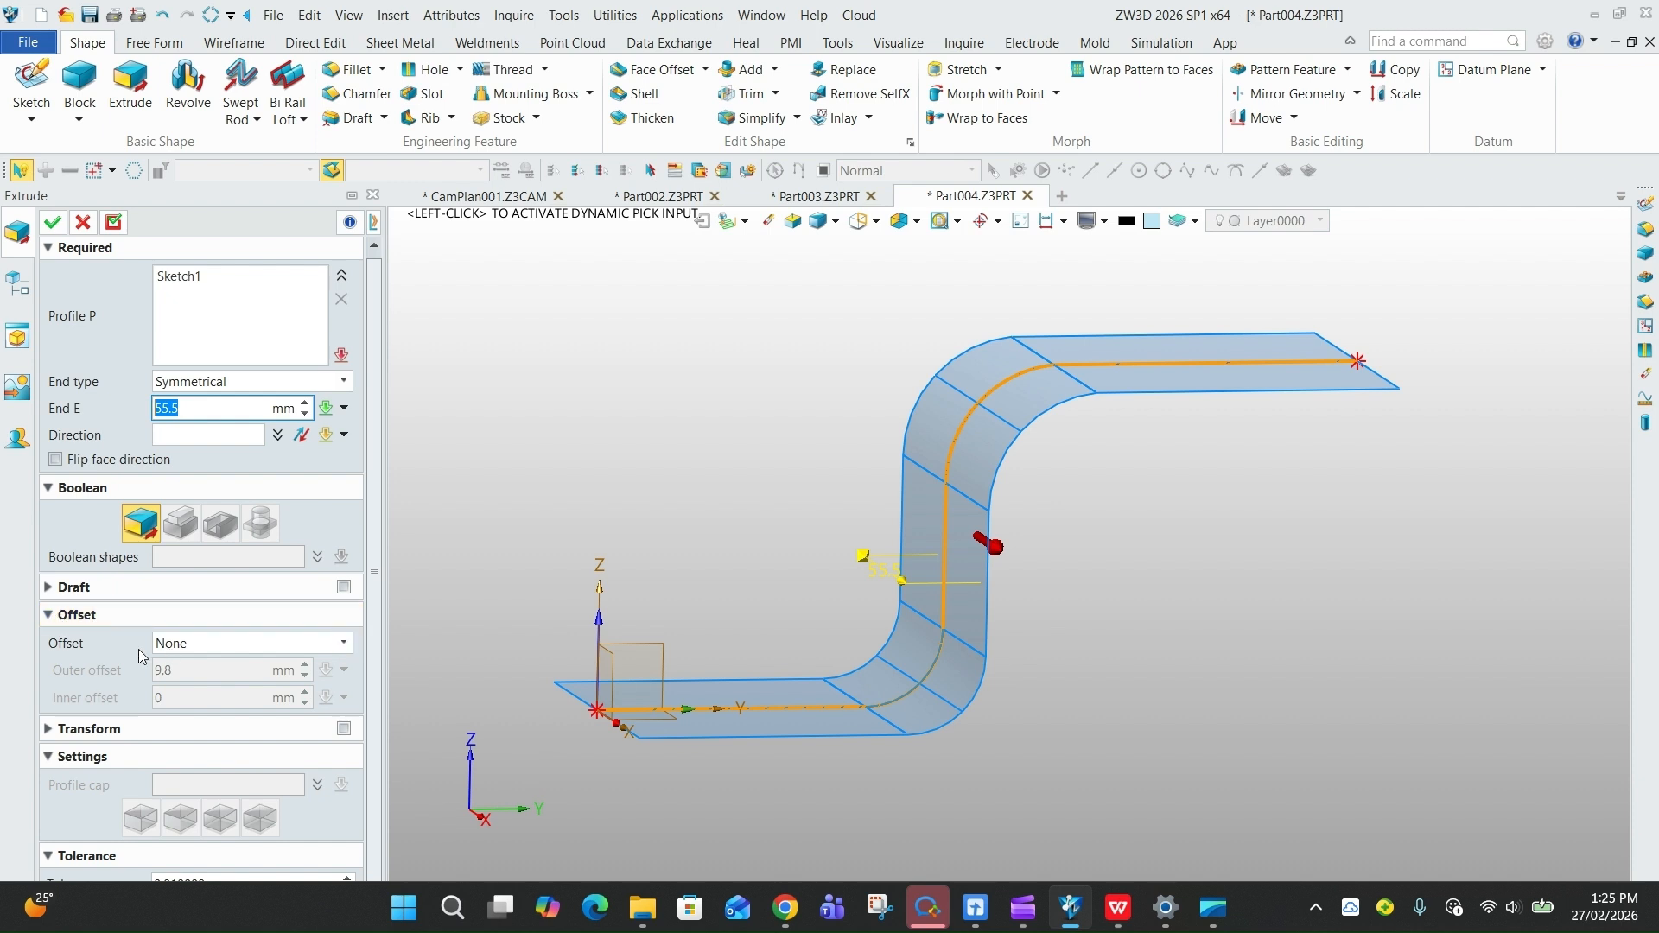
pyautogui.click(344, 646)
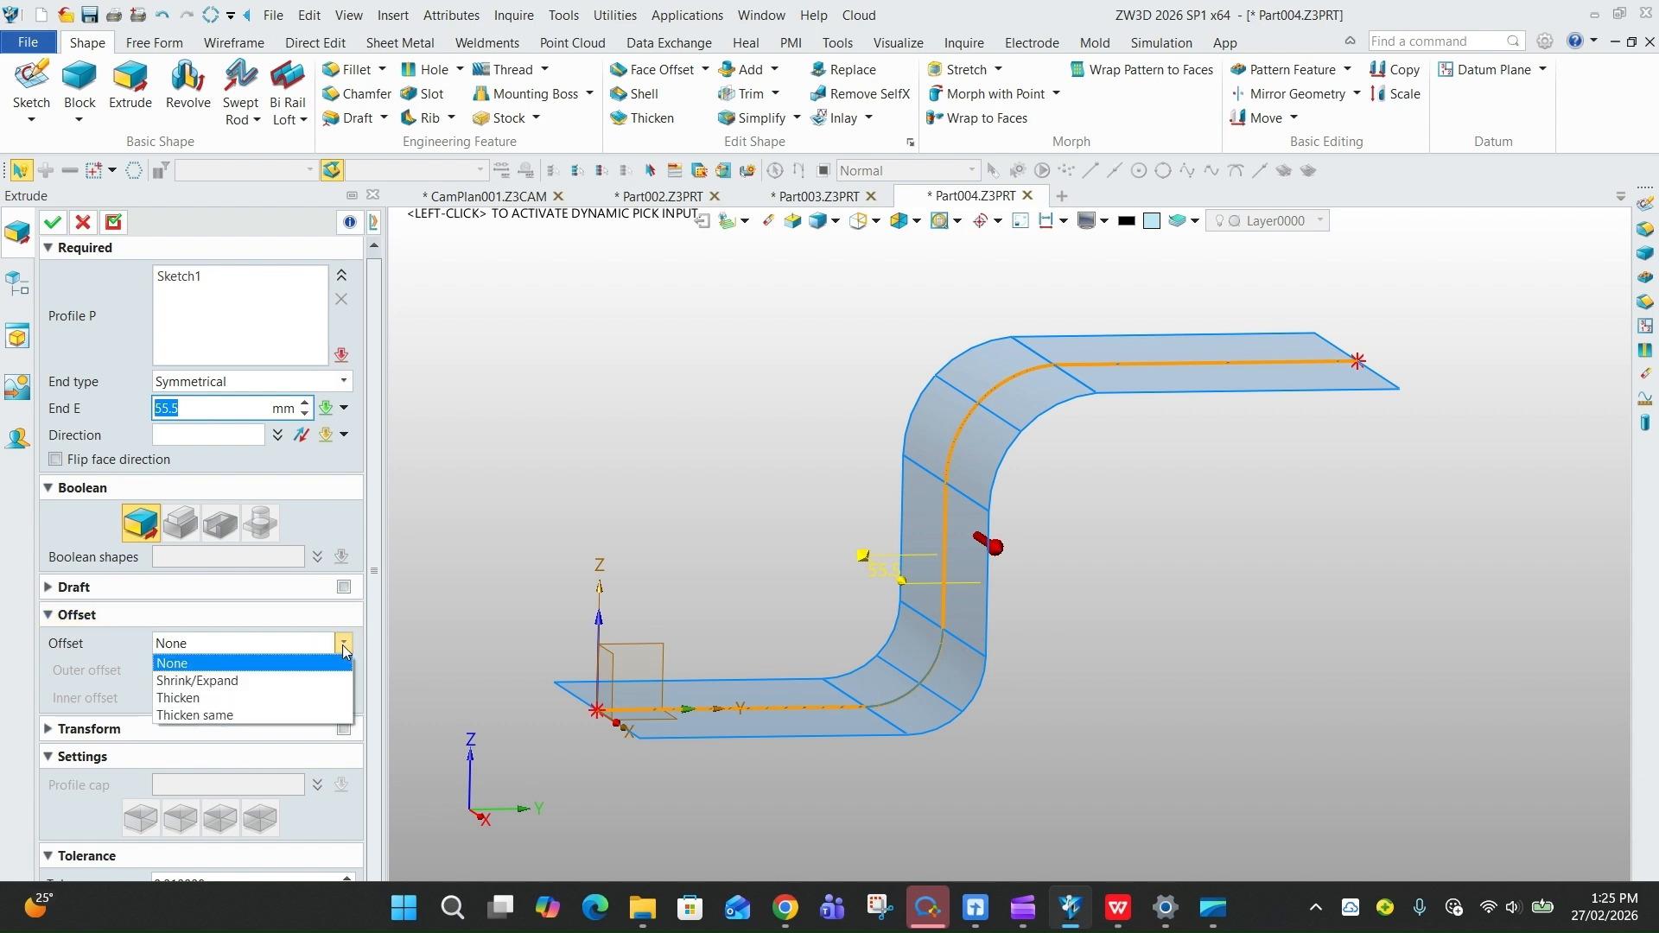
pyautogui.click(196, 703)
pyautogui.moveTo(1110, 626); pyautogui.dragTo(1067, 610, button='right')
pyautogui.moveTo(306, 666); pyautogui.dragTo(306, 667)
pyautogui.moveTo(1102, 693); pyautogui.dragTo(1115, 698, button='right')
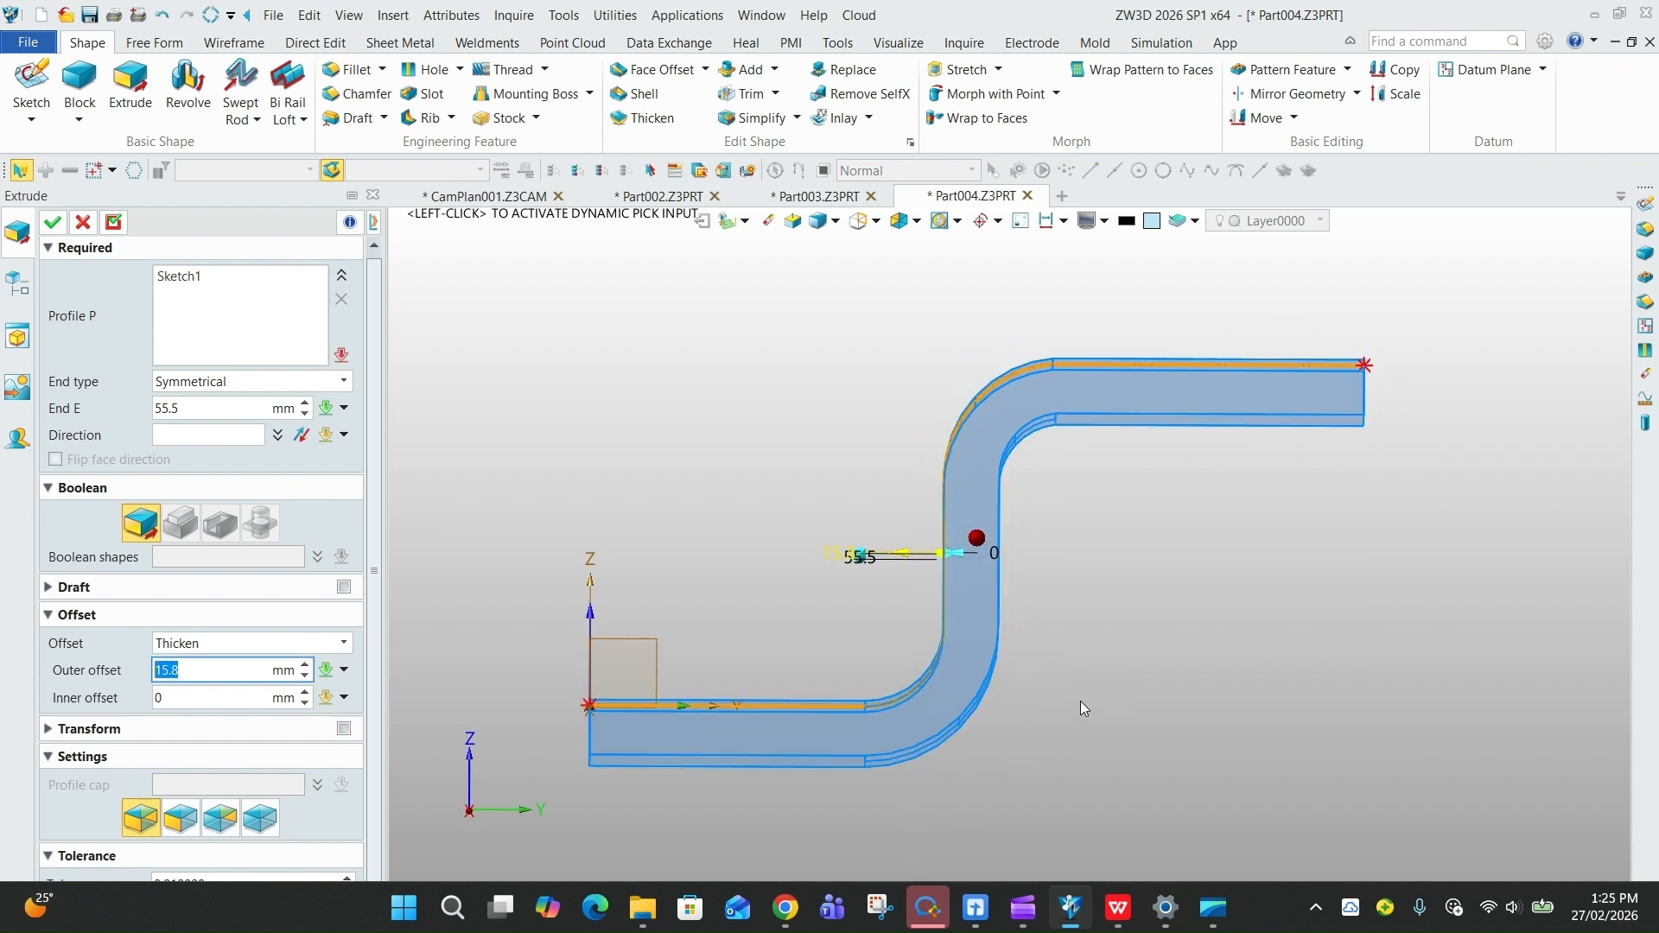
pyautogui.moveTo(1079, 575); pyautogui.dragTo(1001, 506, button='right')
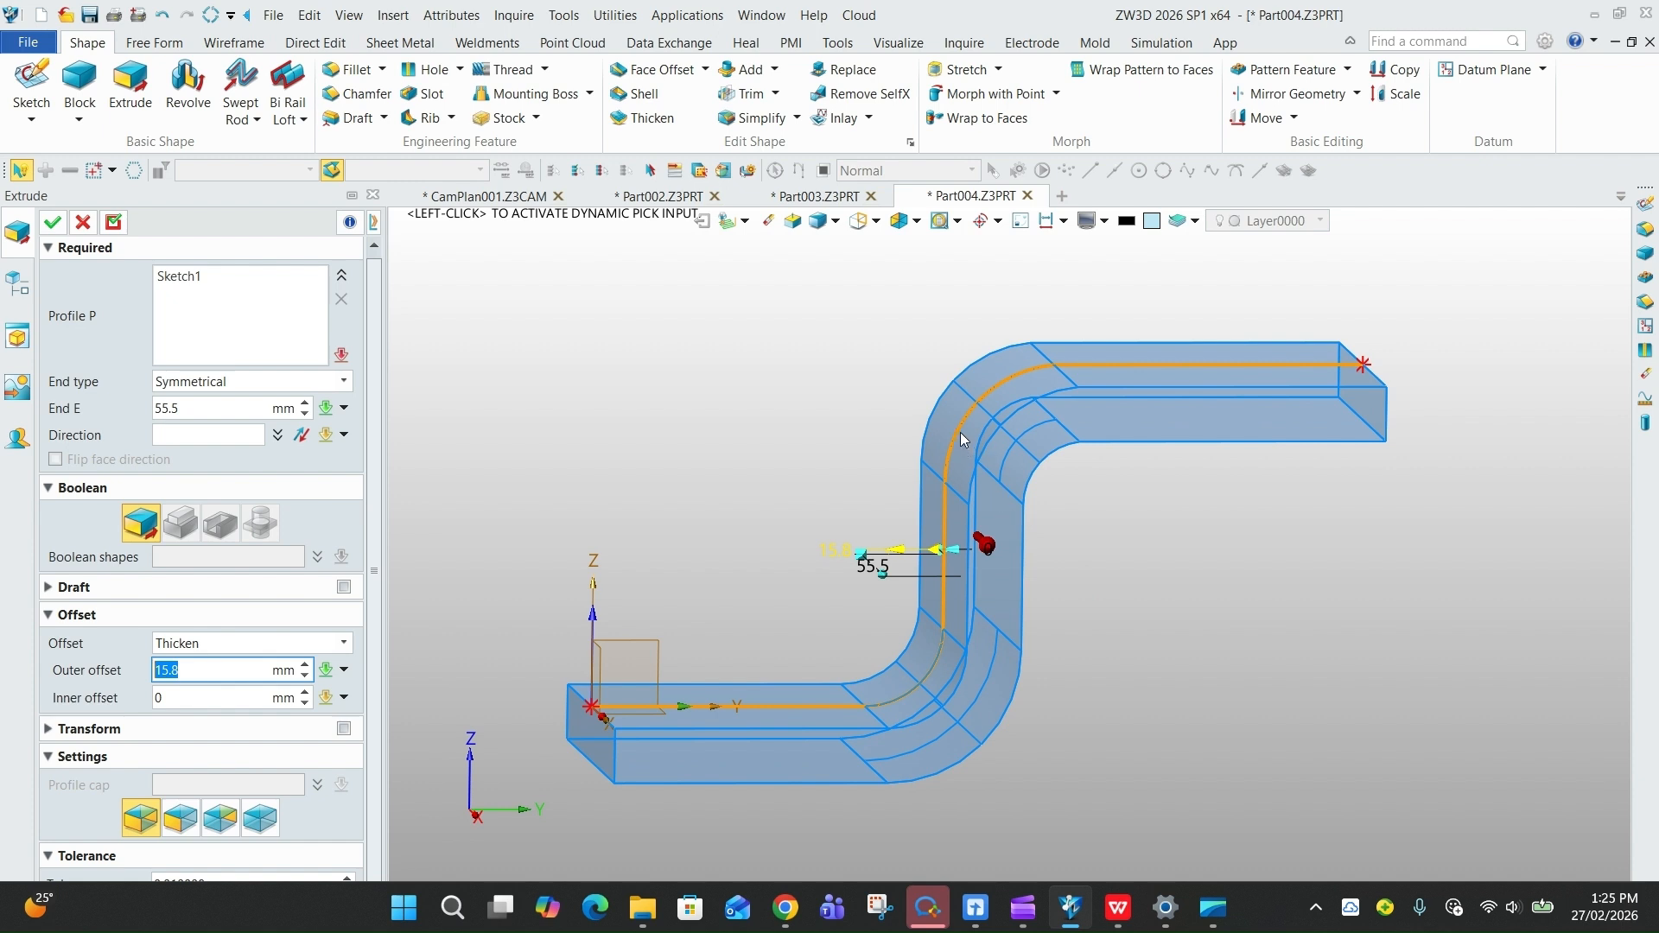
# Change the extrusion's offset type to Thicken same and examine the equally thickened preview.
pyautogui.click(343, 643)
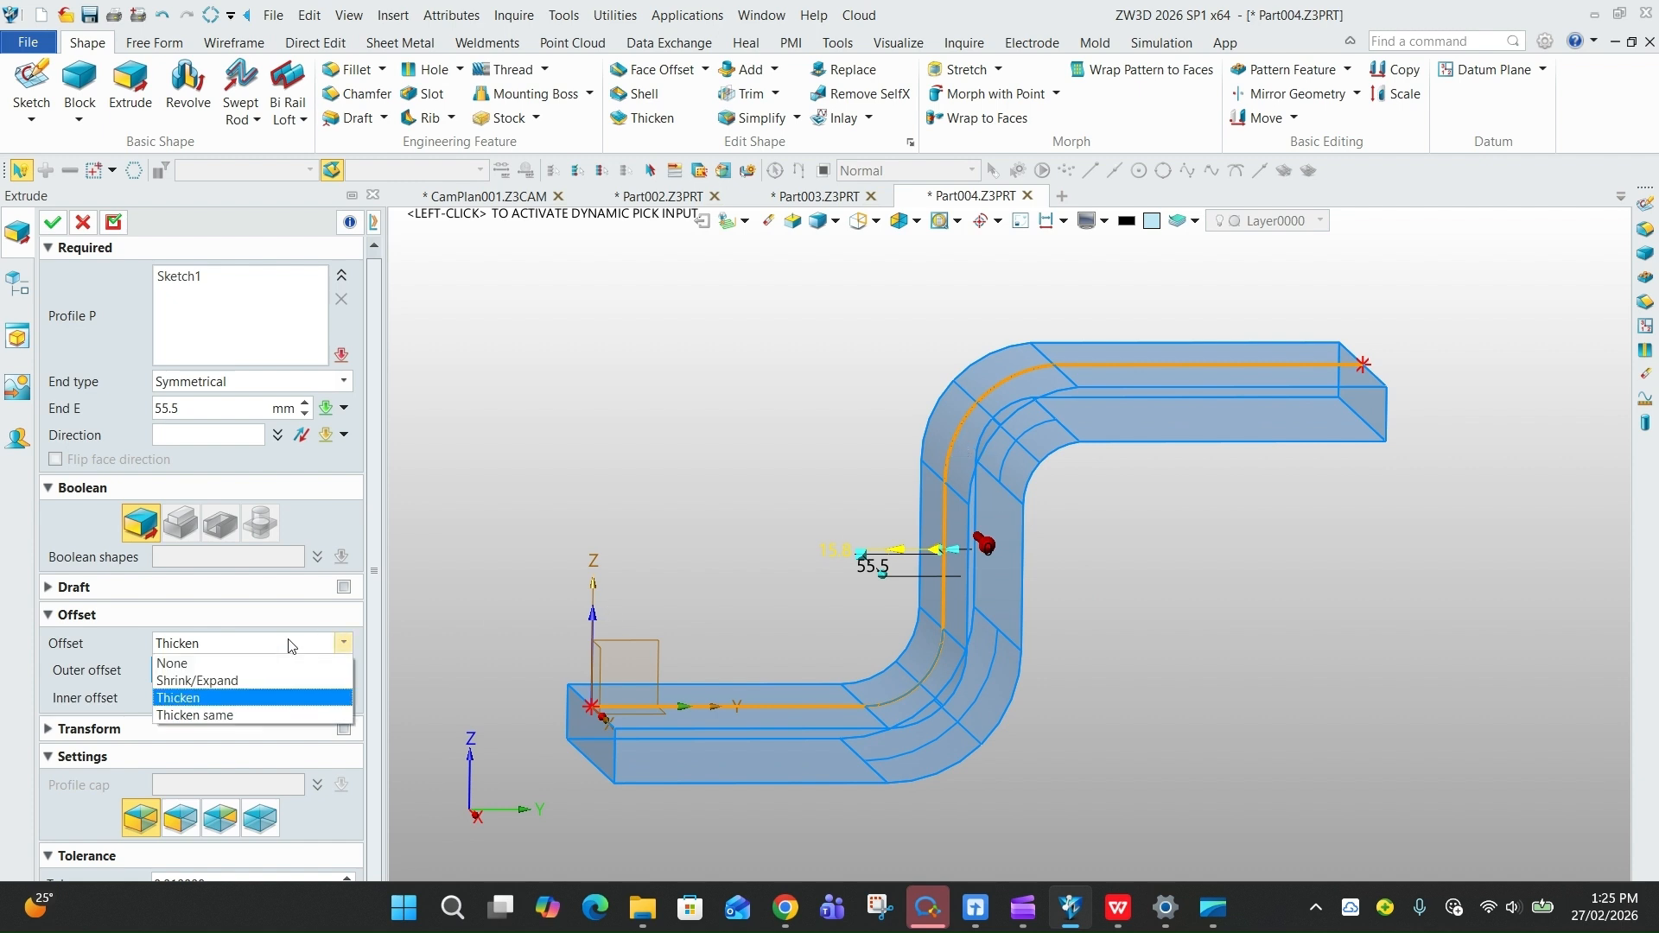
pyautogui.click(208, 716)
pyautogui.moveTo(999, 655); pyautogui.dragTo(1065, 645, button='right')
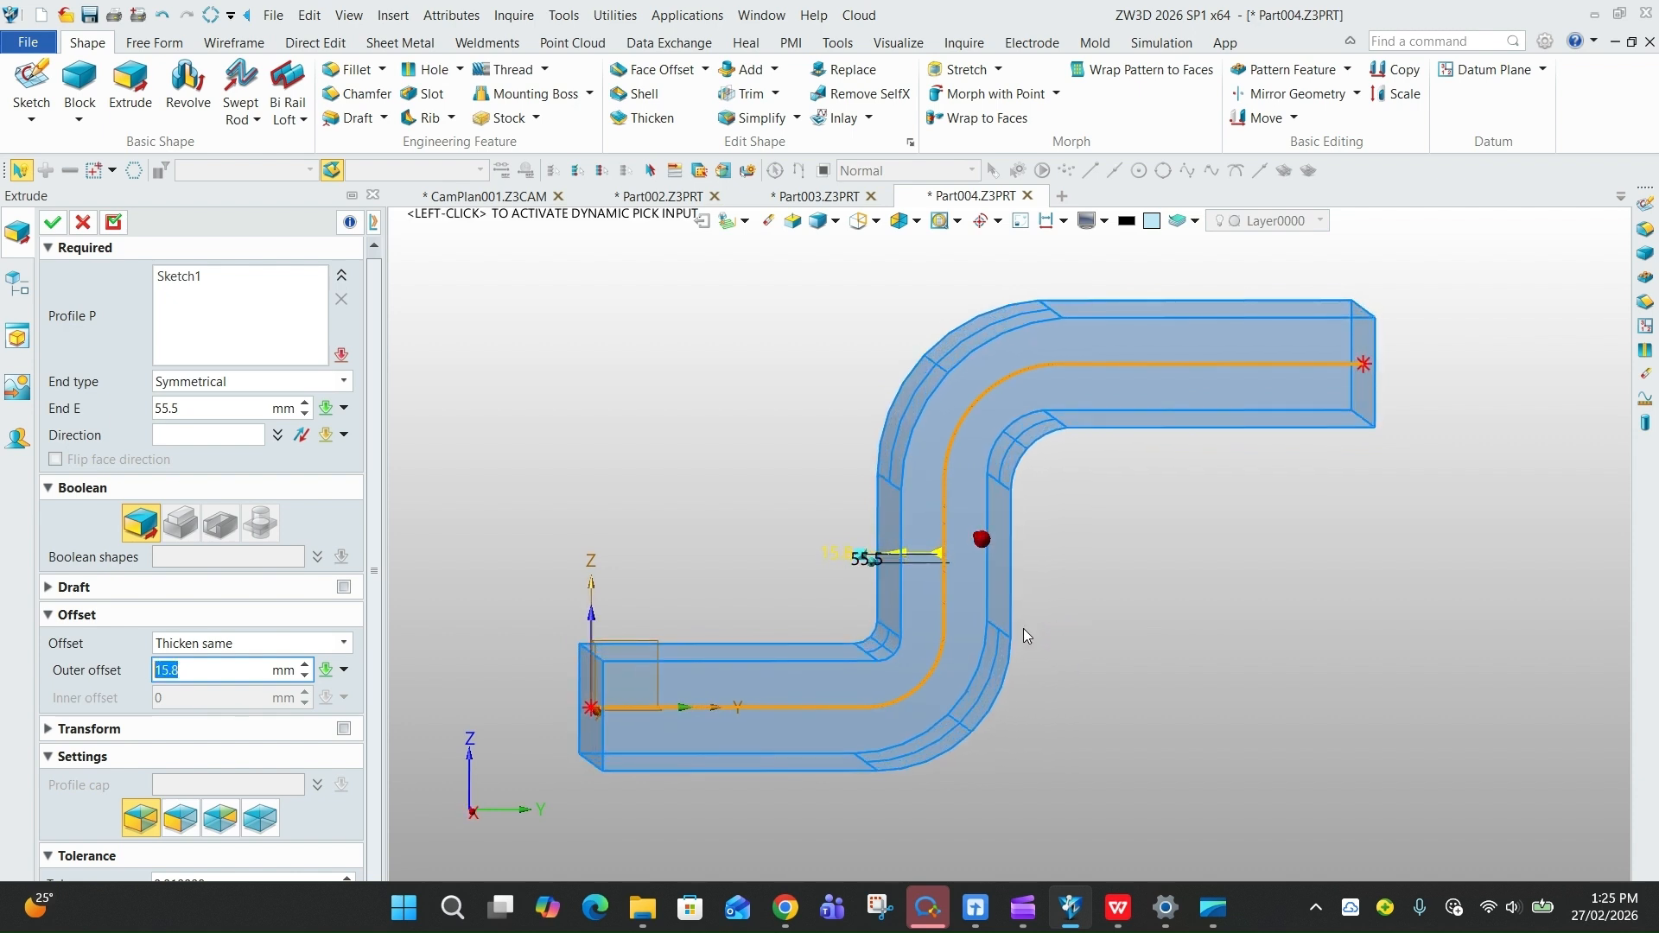
pyautogui.moveTo(1083, 573); pyautogui.dragTo(1088, 596, button='right')
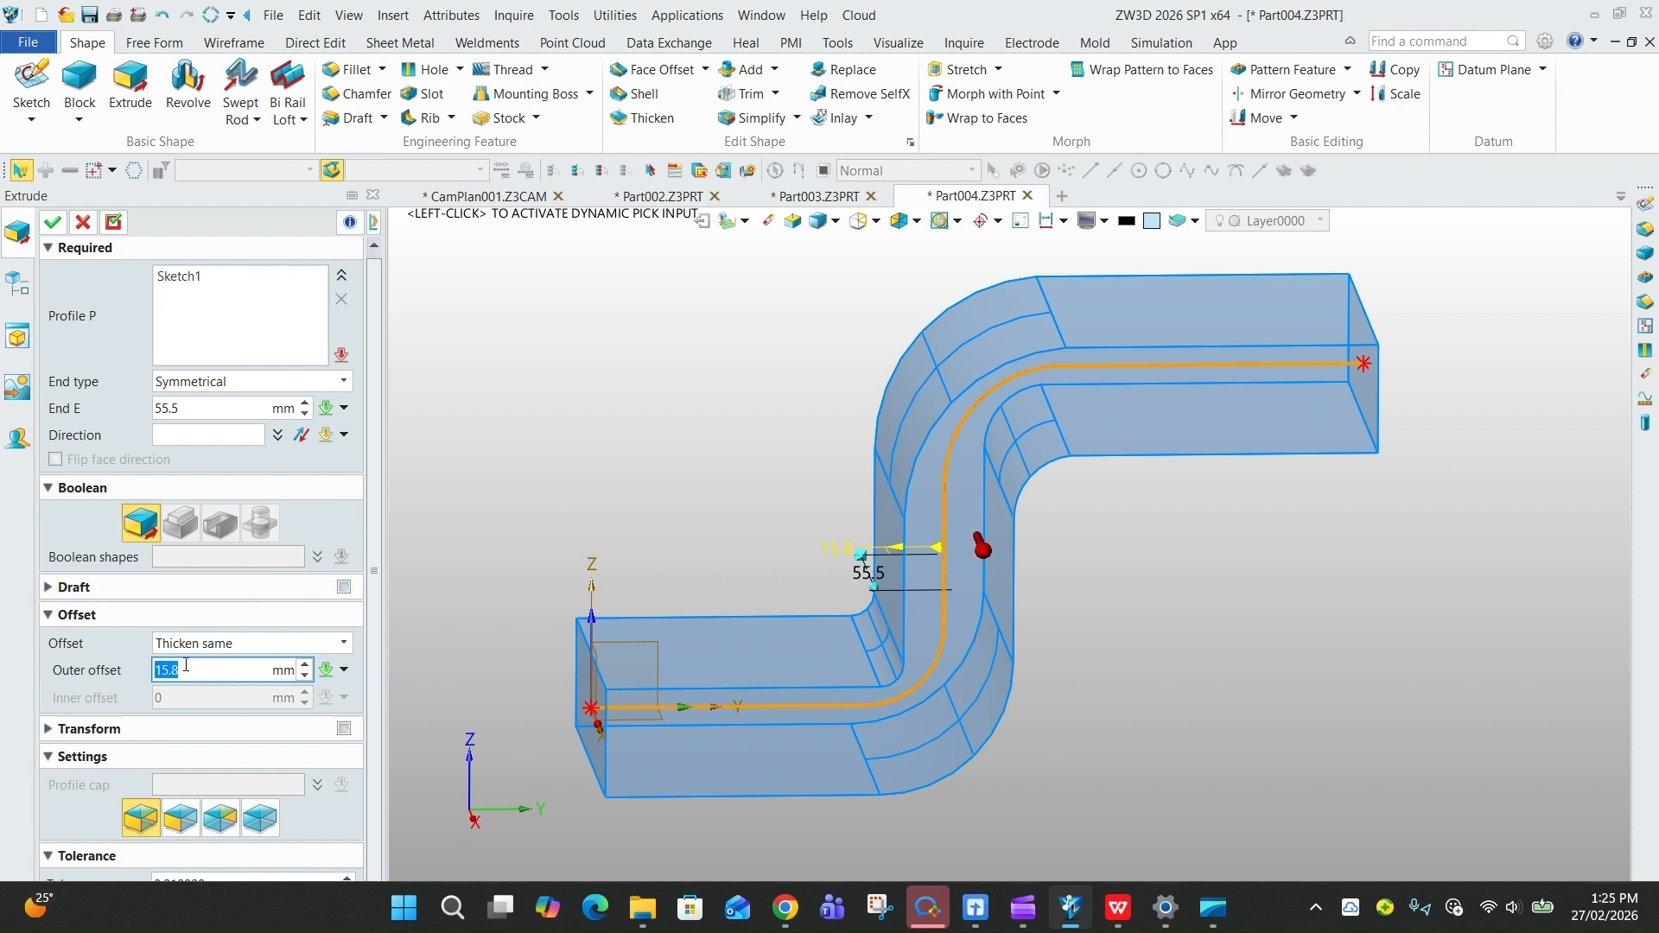
# Set the outer offset of the Thicken same option to 7.8 mm.
pyautogui.click(305, 677)
pyautogui.click(304, 677)
pyautogui.click(304, 677)
pyautogui.click(304, 677)
pyautogui.click(304, 677)
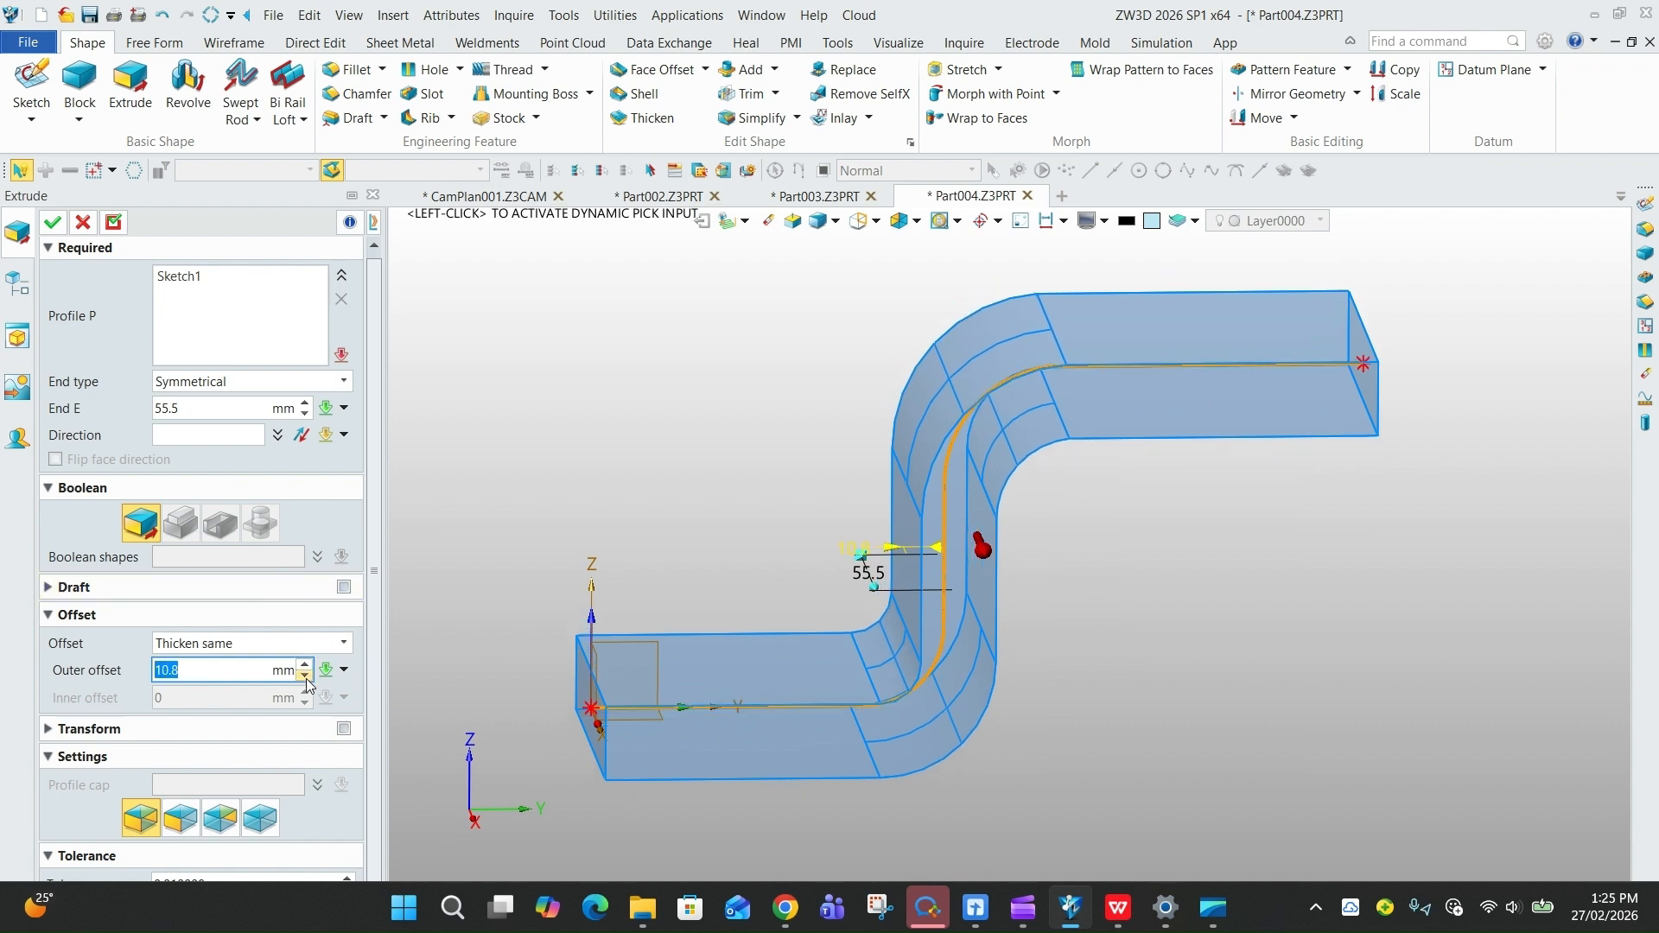
pyautogui.click(304, 677)
pyautogui.click(304, 676)
pyautogui.click(304, 677)
pyautogui.click(304, 677)
pyautogui.click(304, 676)
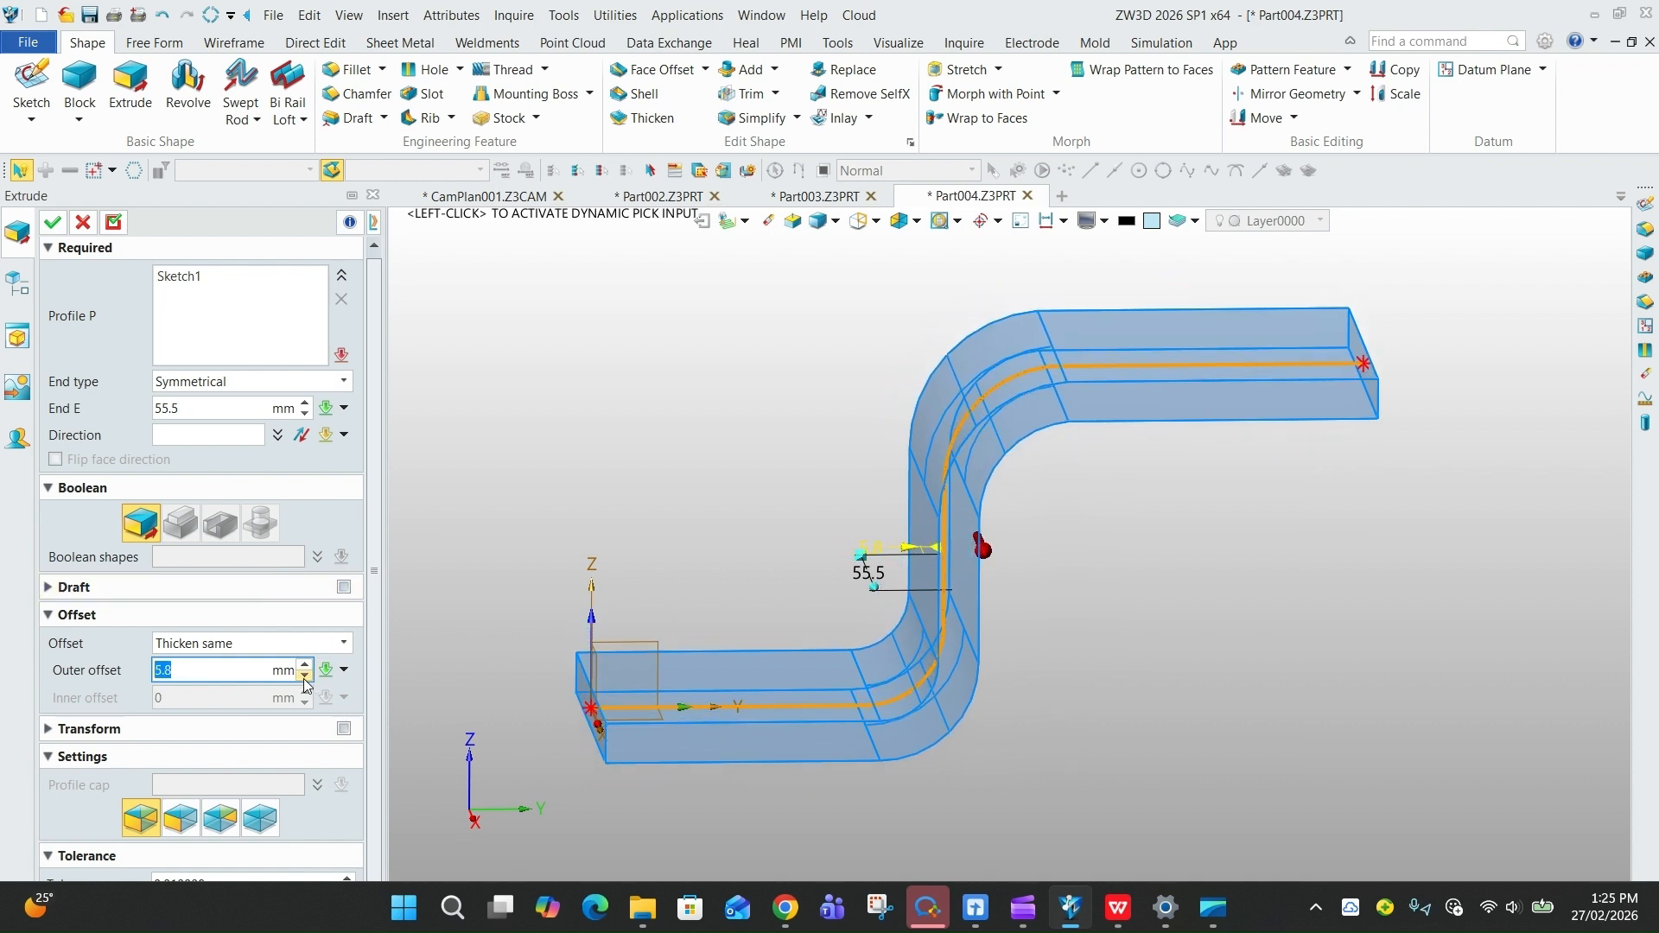
pyautogui.click(305, 664)
pyautogui.click(305, 666)
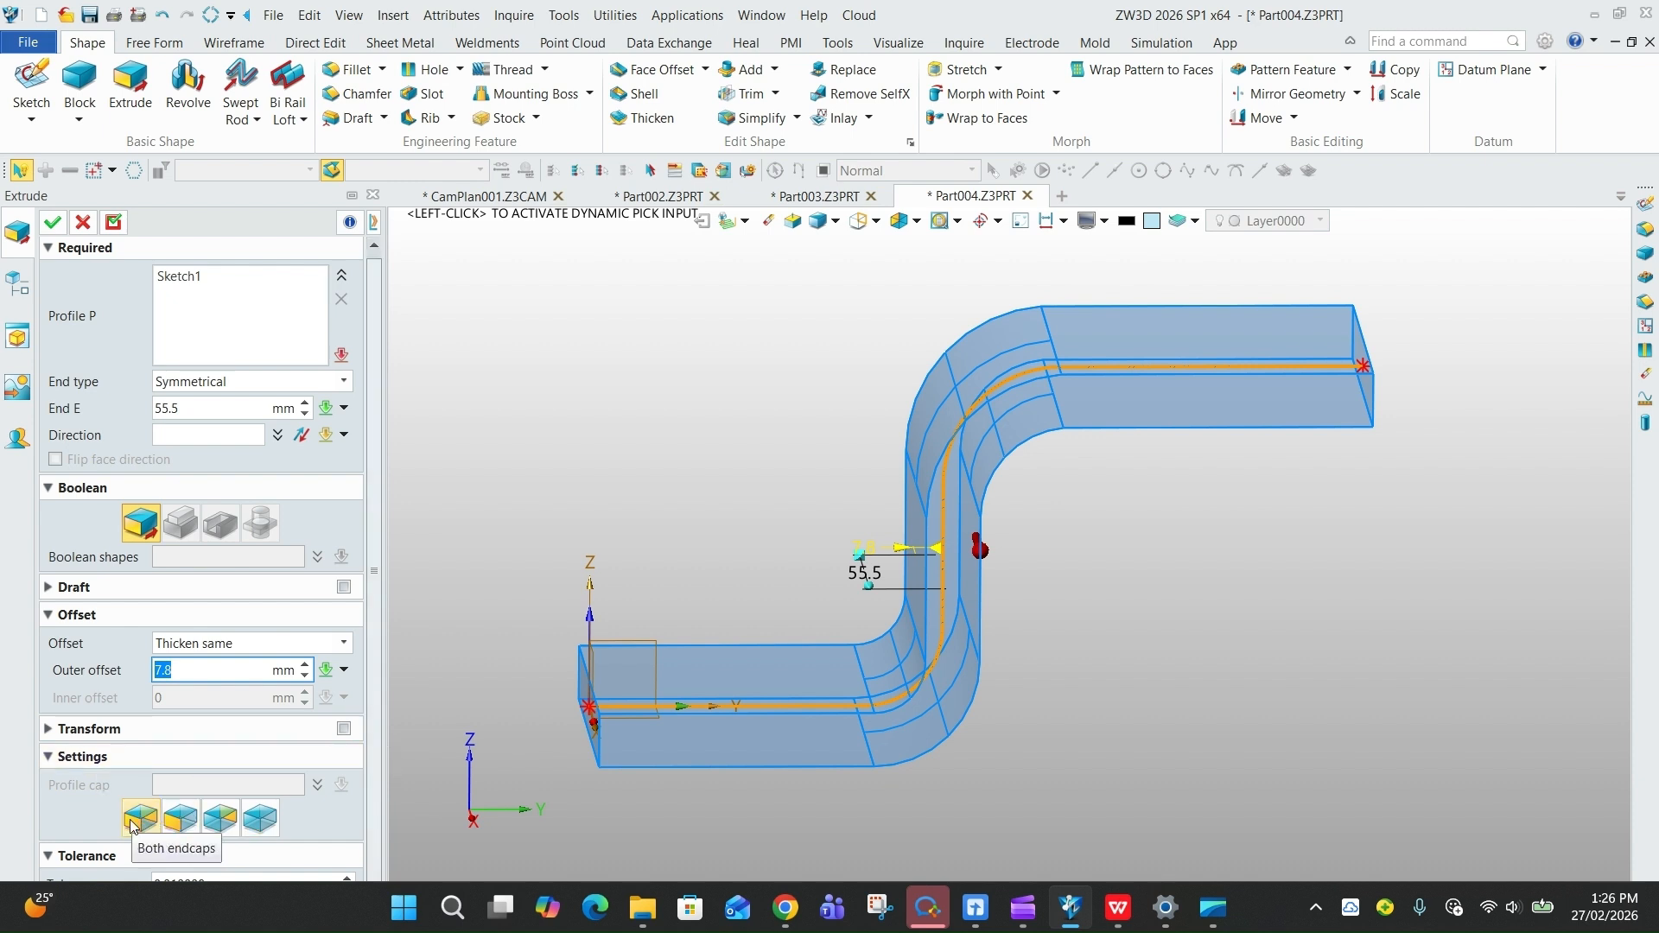
# Limit the extrusion to a single end cap, accept it, and inspect the open side of the S-shaped body.
pyautogui.moveTo(1045, 703); pyautogui.dragTo(1081, 709, button='right')
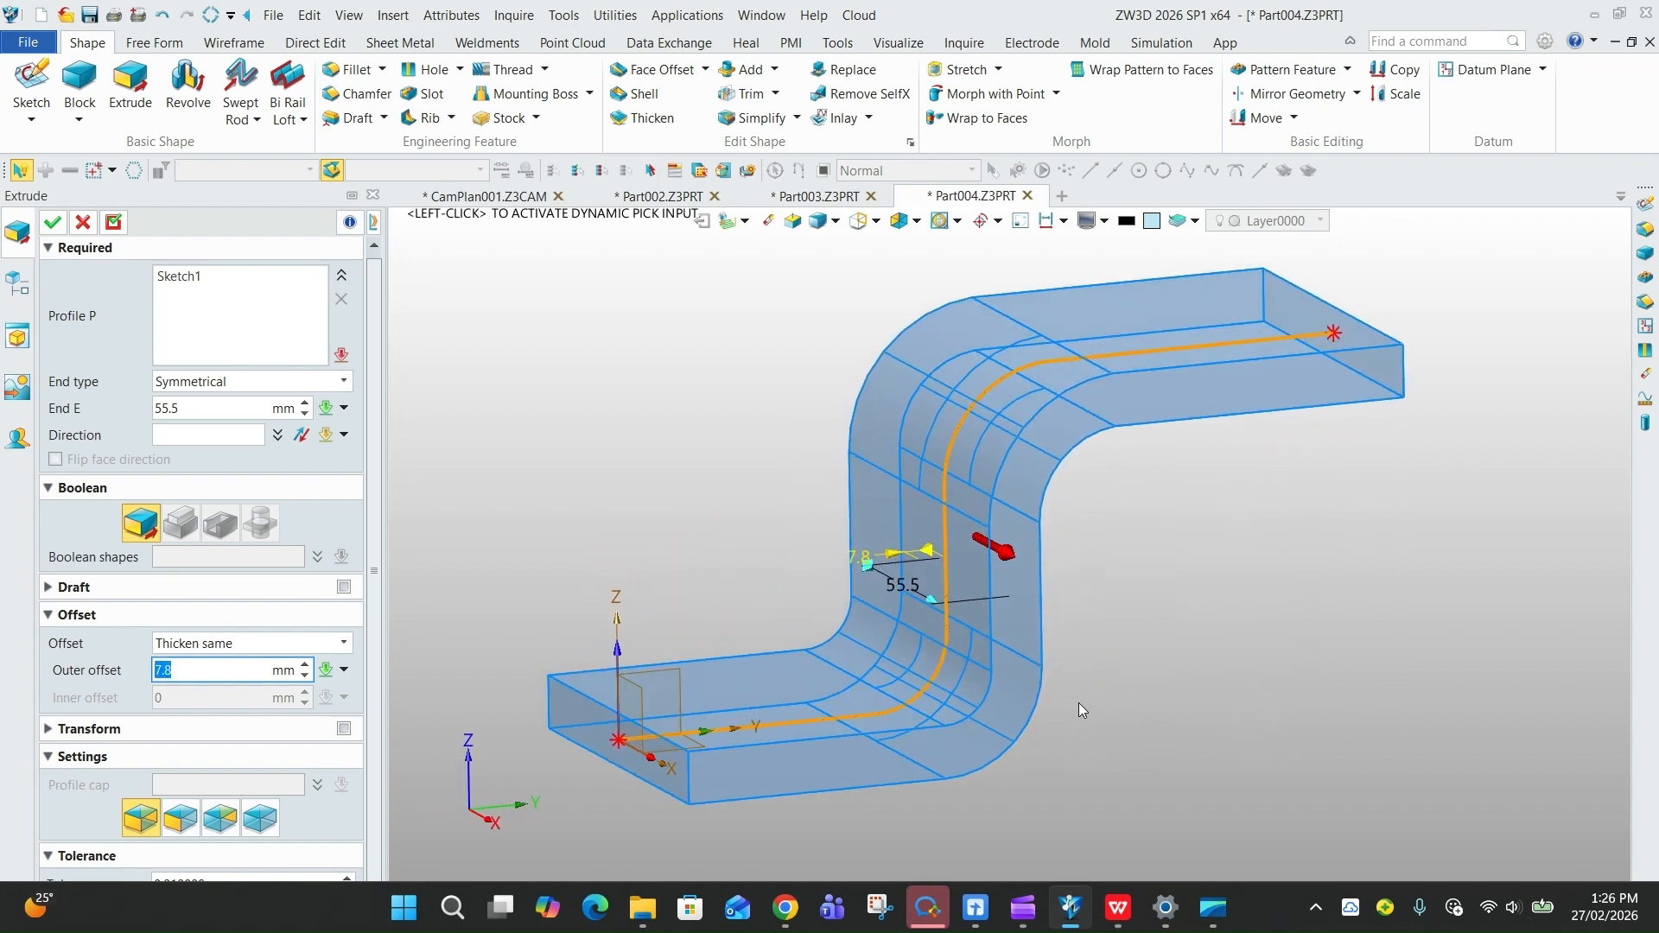
pyautogui.click(187, 823)
pyautogui.moveTo(1167, 736); pyautogui.dragTo(1050, 721, button='right')
pyautogui.click(53, 224)
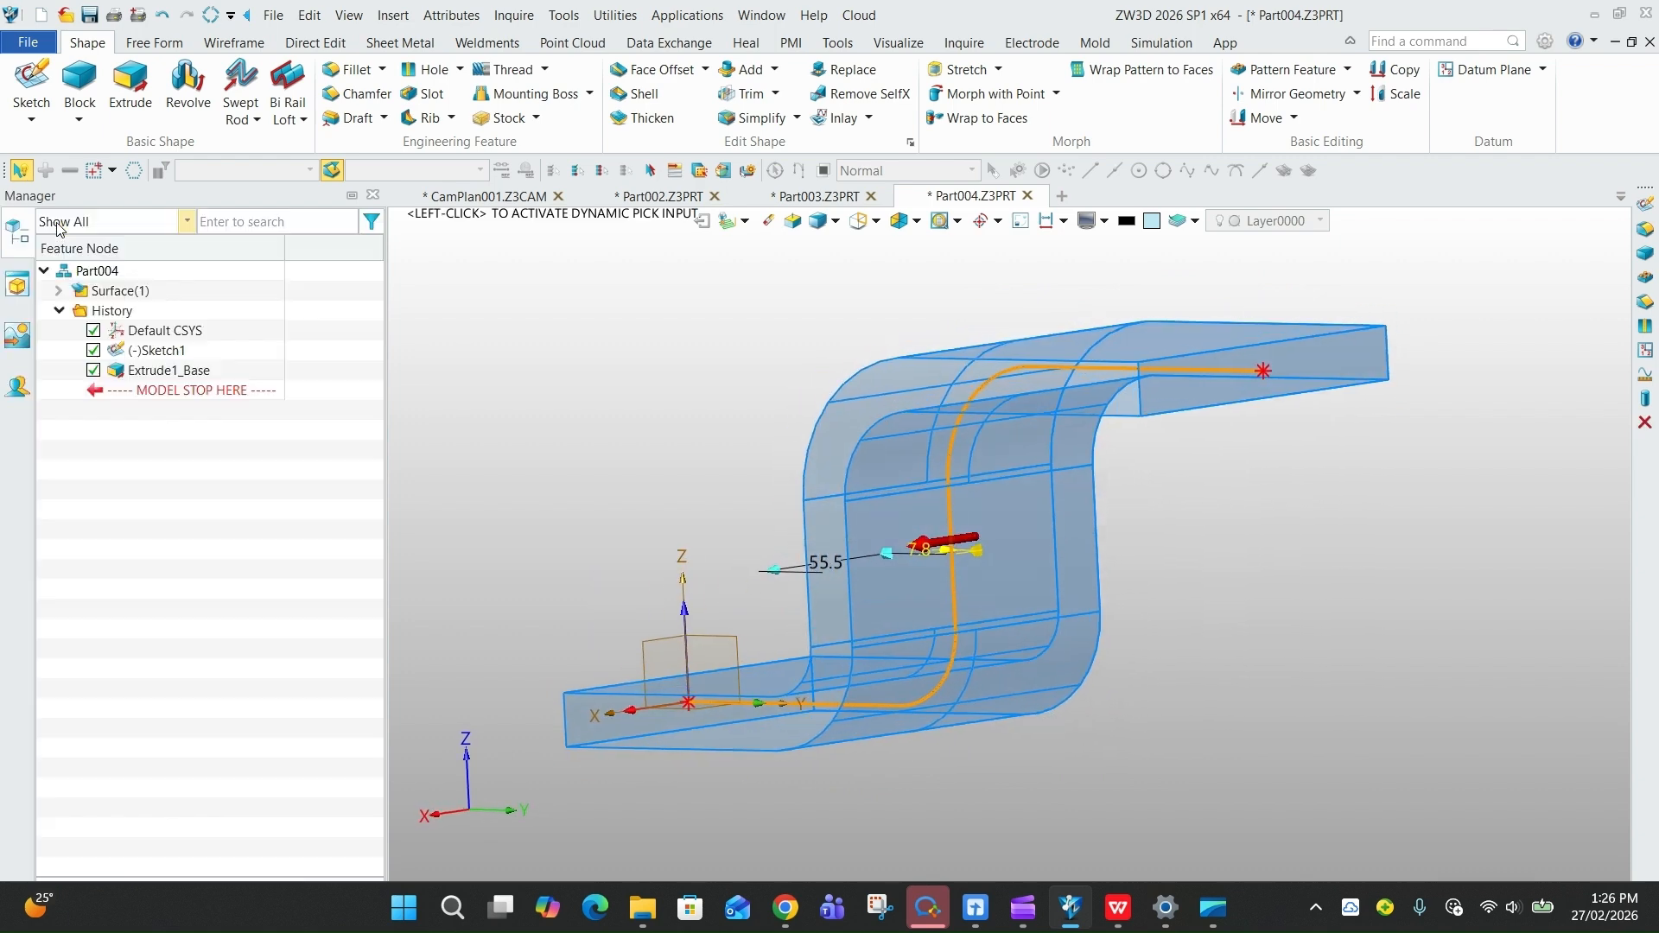
pyautogui.moveTo(1360, 552); pyautogui.dragTo(1179, 494, button='right')
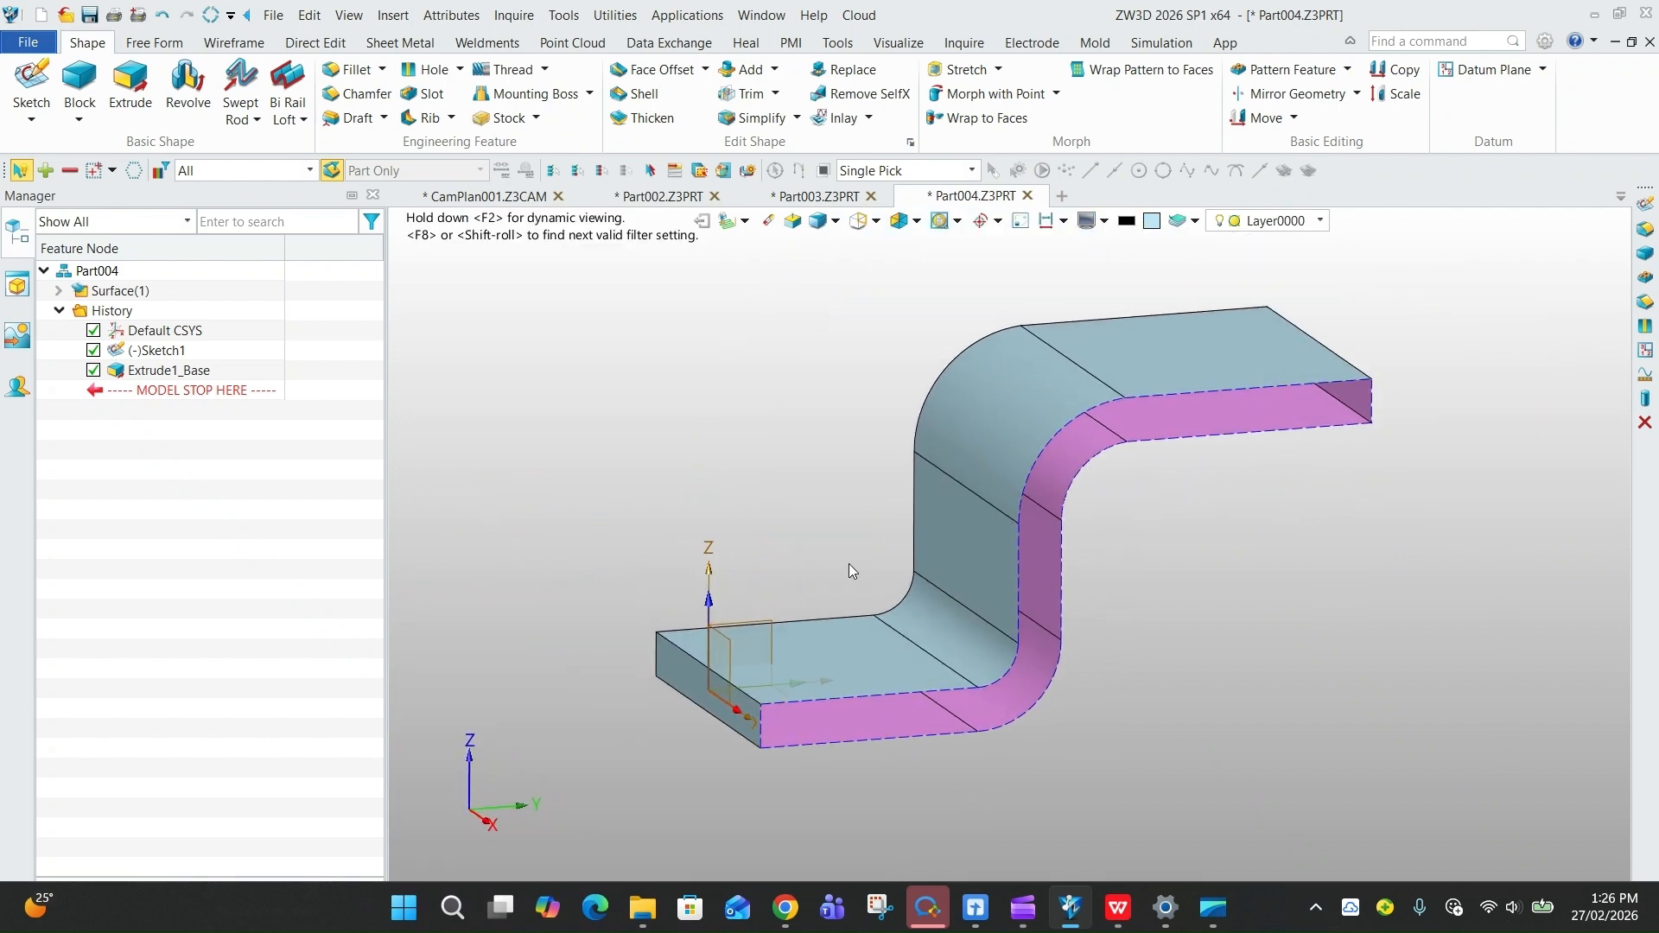
# Edit the S-shaped extrusion to use both endcaps so that it forms a closed solid.
pyautogui.doubleClick(152, 370)
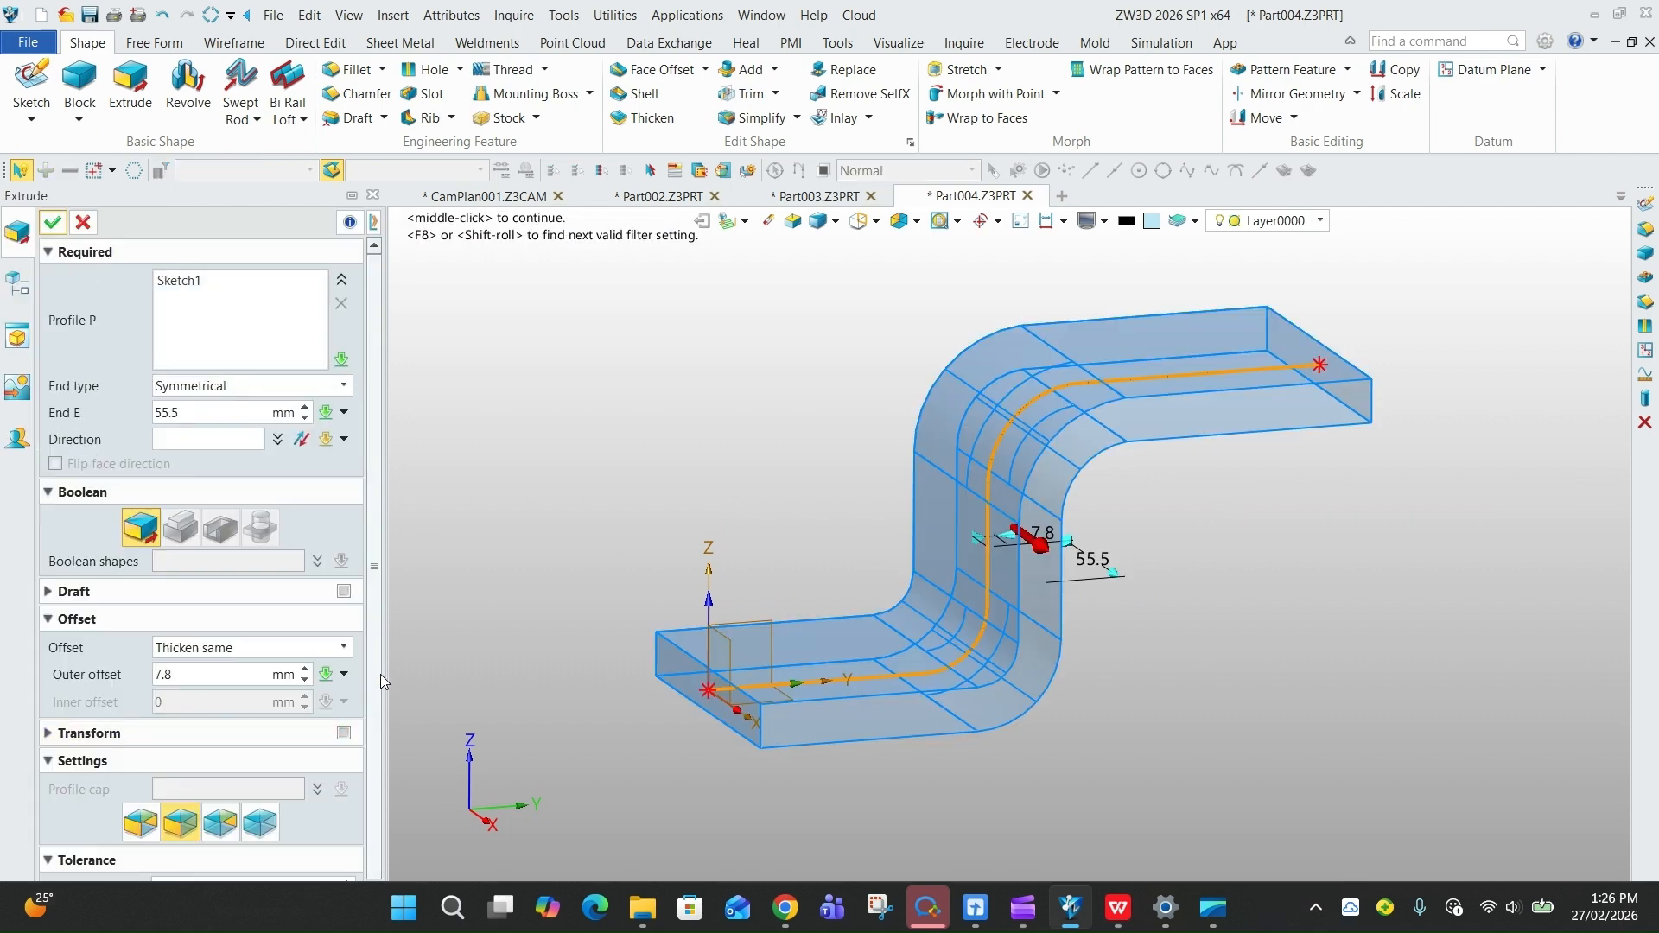
pyautogui.moveTo(378, 676); pyautogui.dragTo(372, 757)
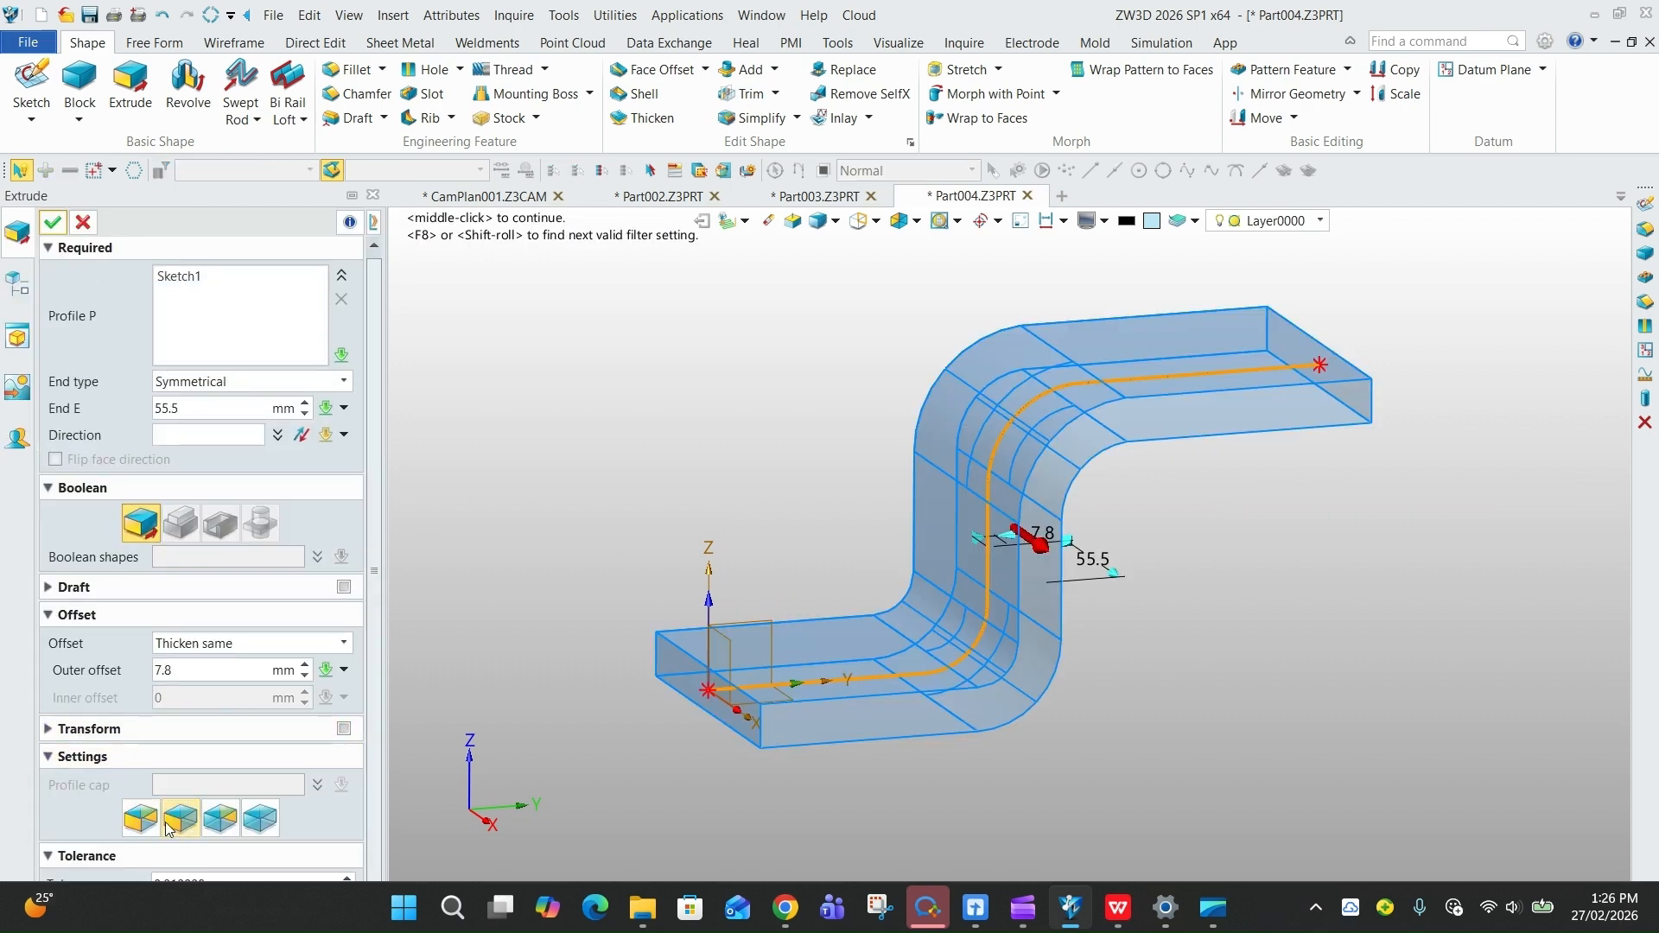
pyautogui.click(138, 819)
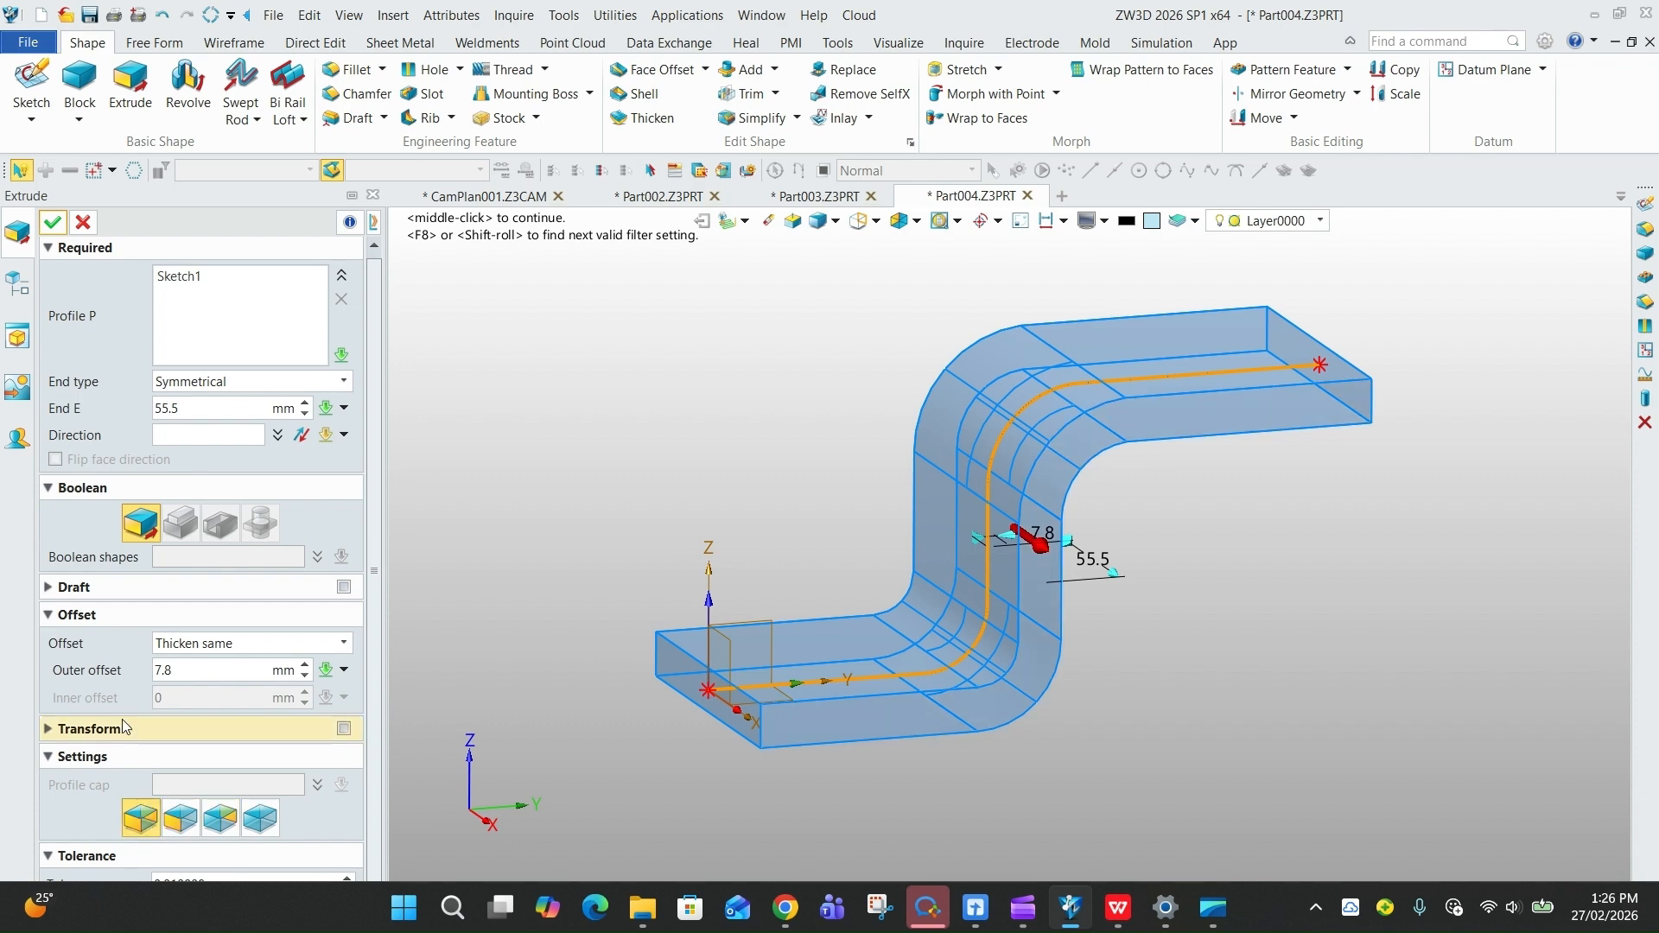
pyautogui.click(52, 224)
pyautogui.moveTo(1285, 626)
pyautogui.mouseDown(button='middle')
pyautogui.moveTo(1314, 624)
pyautogui.moveTo(1244, 624)
pyautogui.moveTo(1297, 623)
pyautogui.moveTo(1246, 623)
pyautogui.moveTo(1301, 657)
pyautogui.moveTo(1274, 601)
pyautogui.moveTo(1296, 657)
pyautogui.moveTo(1255, 614)
pyautogui.mouseUp(button='middle')
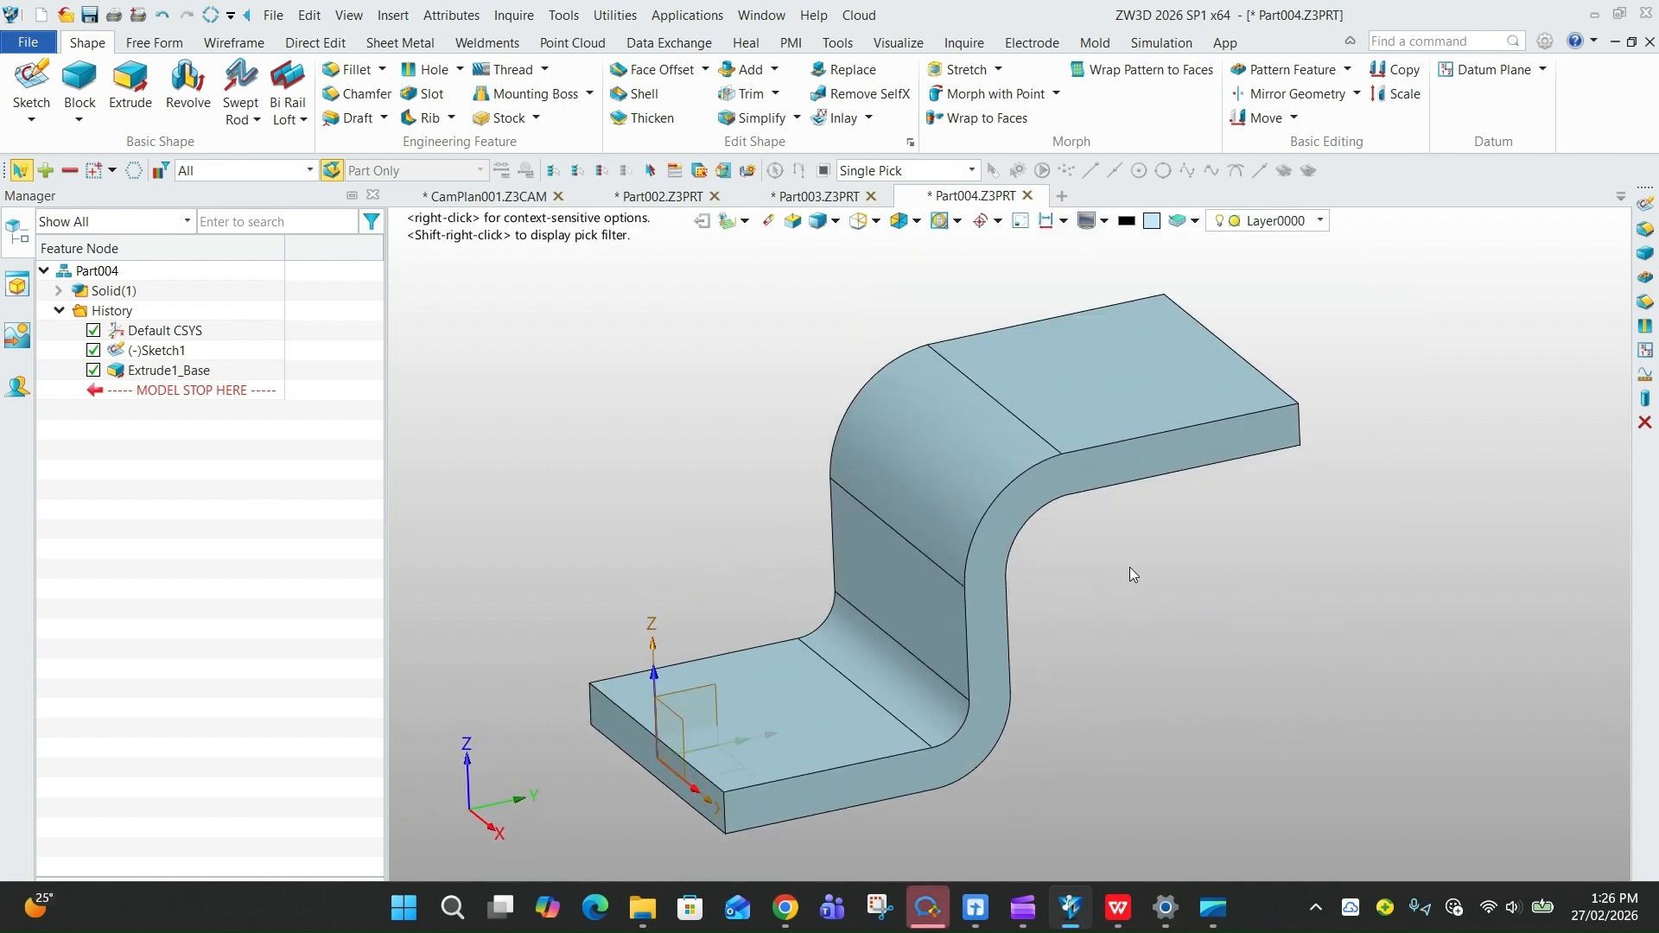
pyautogui.scroll(-1, 1134, 568)
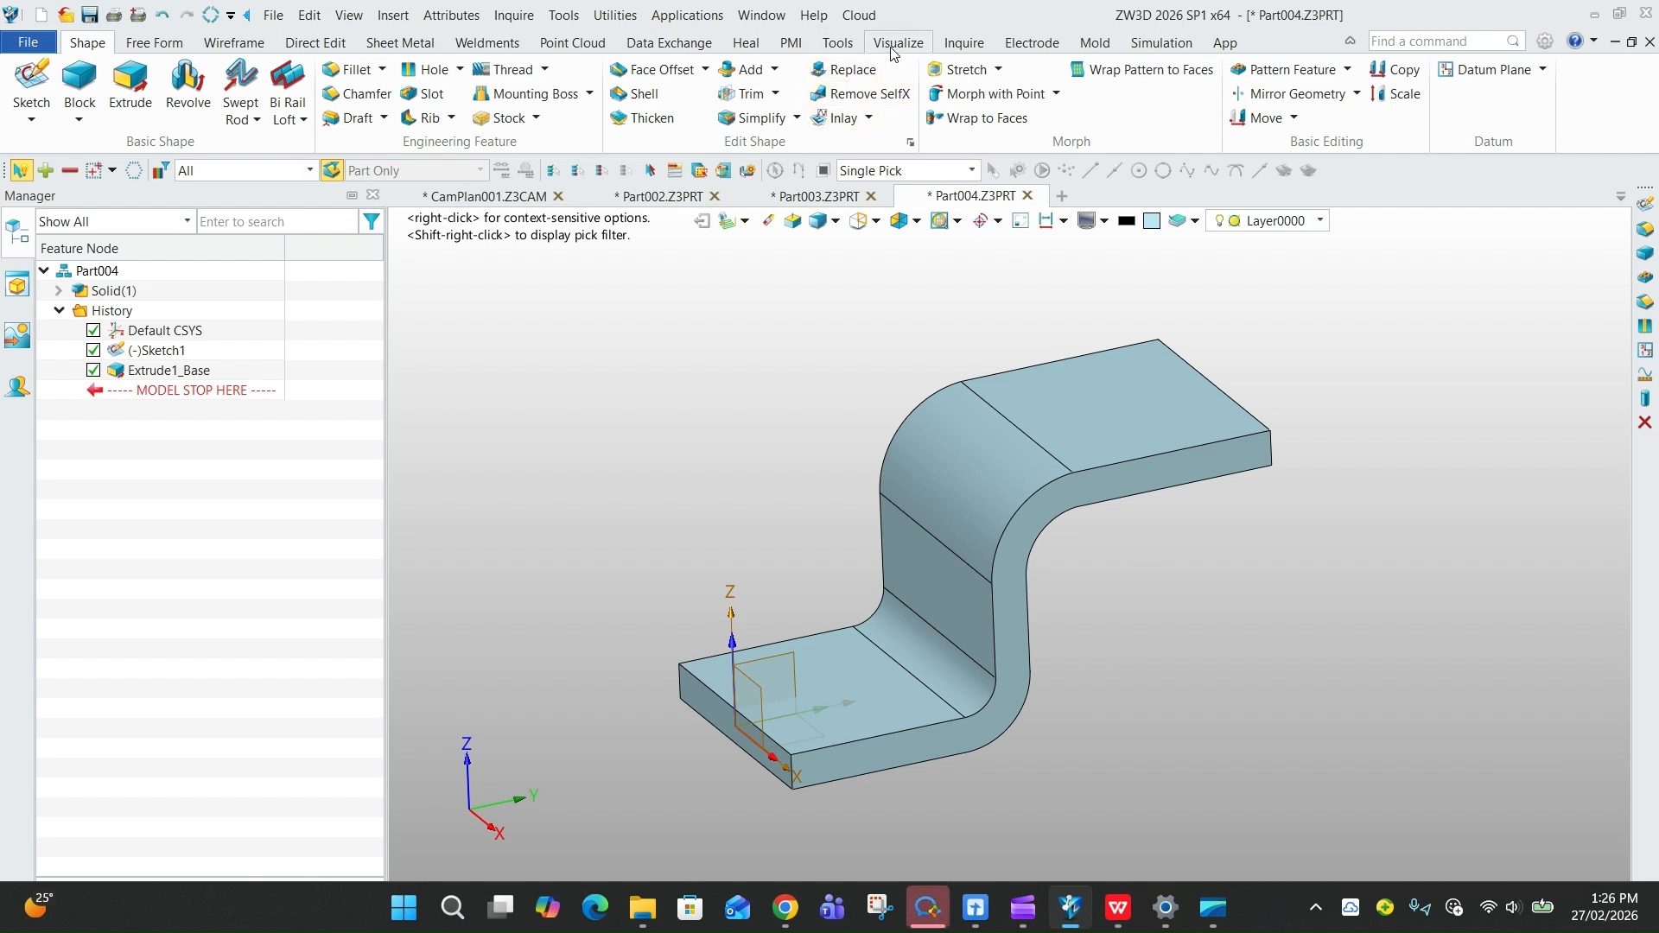
# Start a section view of the bent plate and move the horizontal section plane up to a 17.5 mm offset.
pyautogui.click(962, 47)
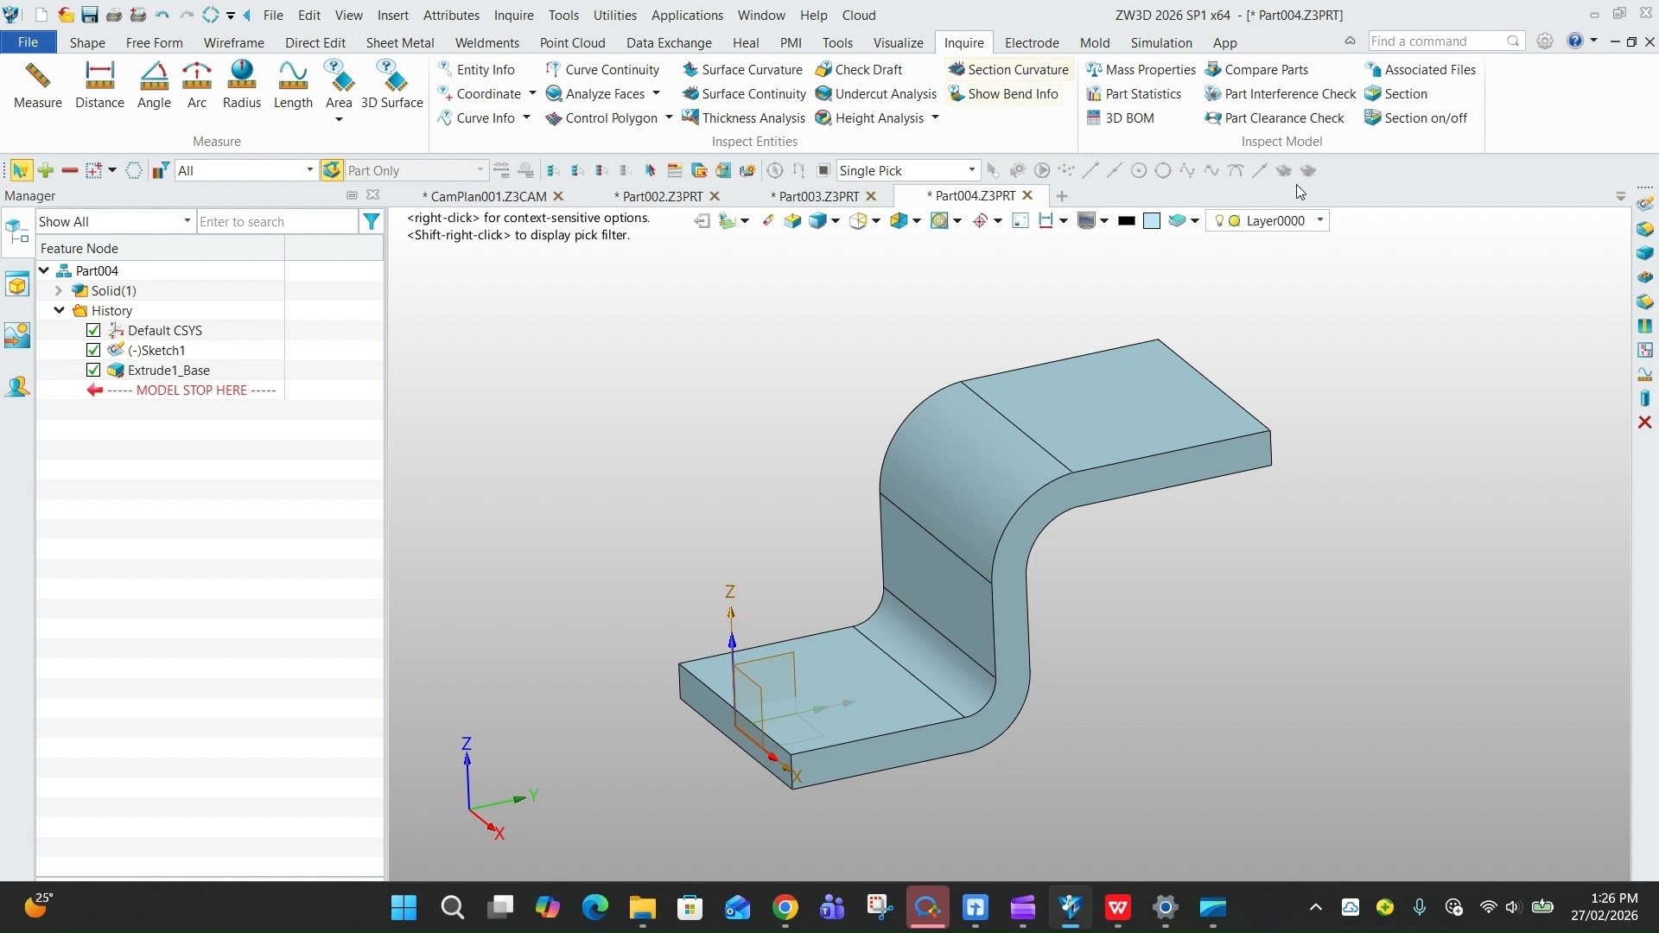
pyautogui.click(1407, 95)
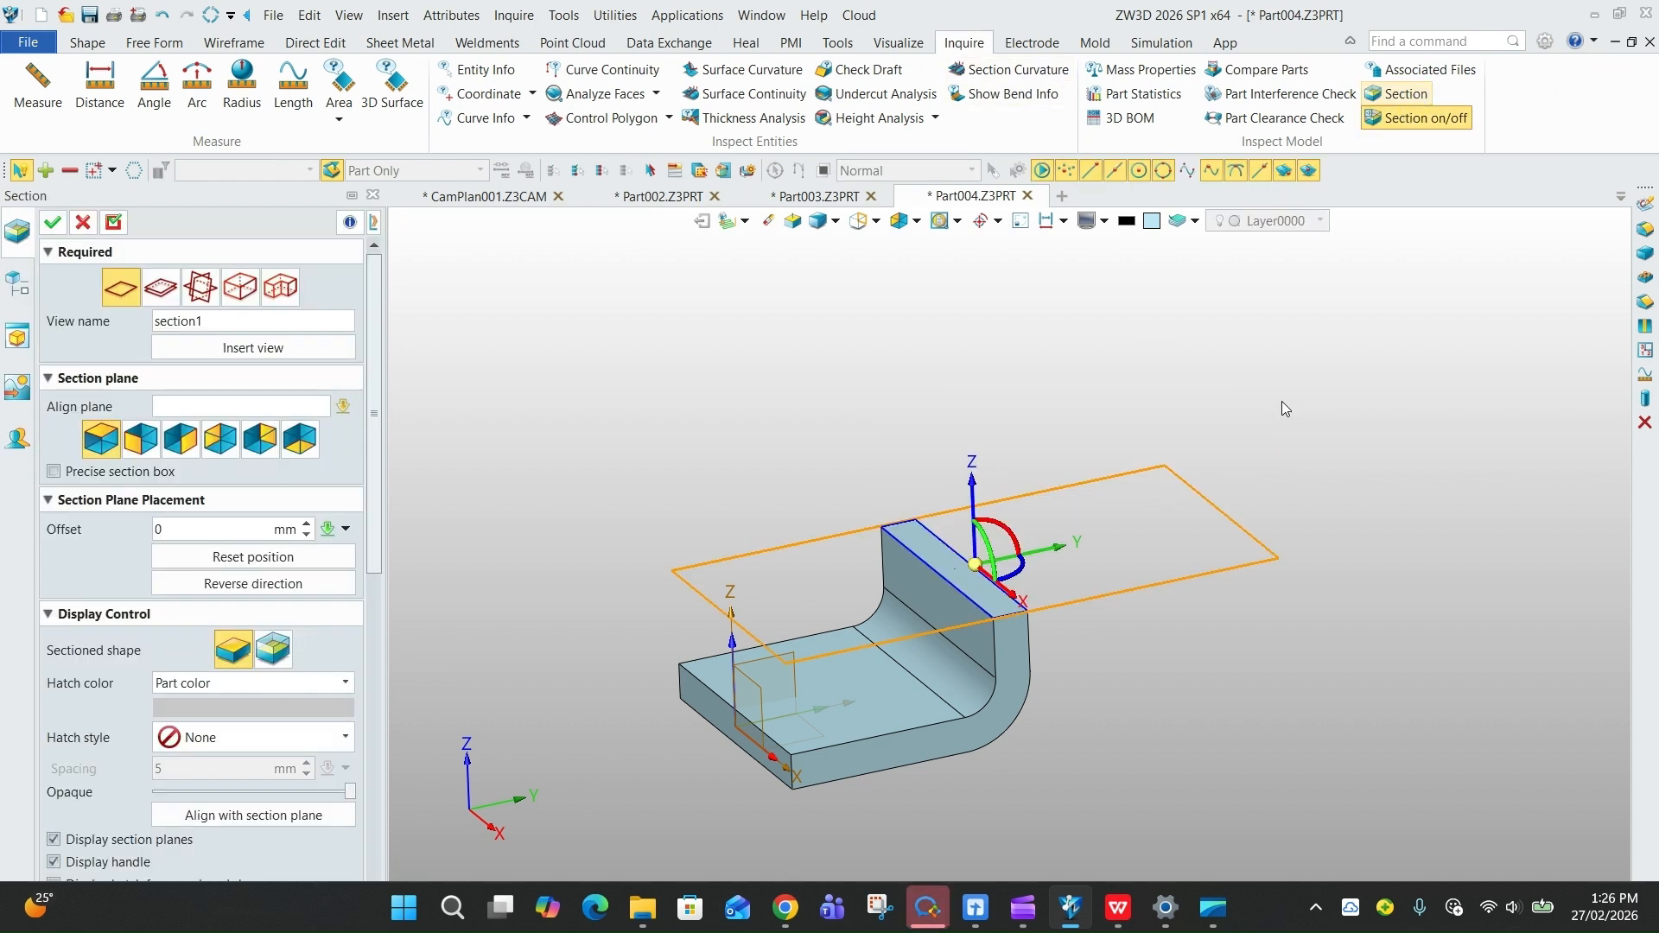
pyautogui.moveTo(973, 477)
pyautogui.mouseDown()
pyautogui.moveTo(977, 399)
pyautogui.moveTo(977, 445)
pyautogui.mouseUp()
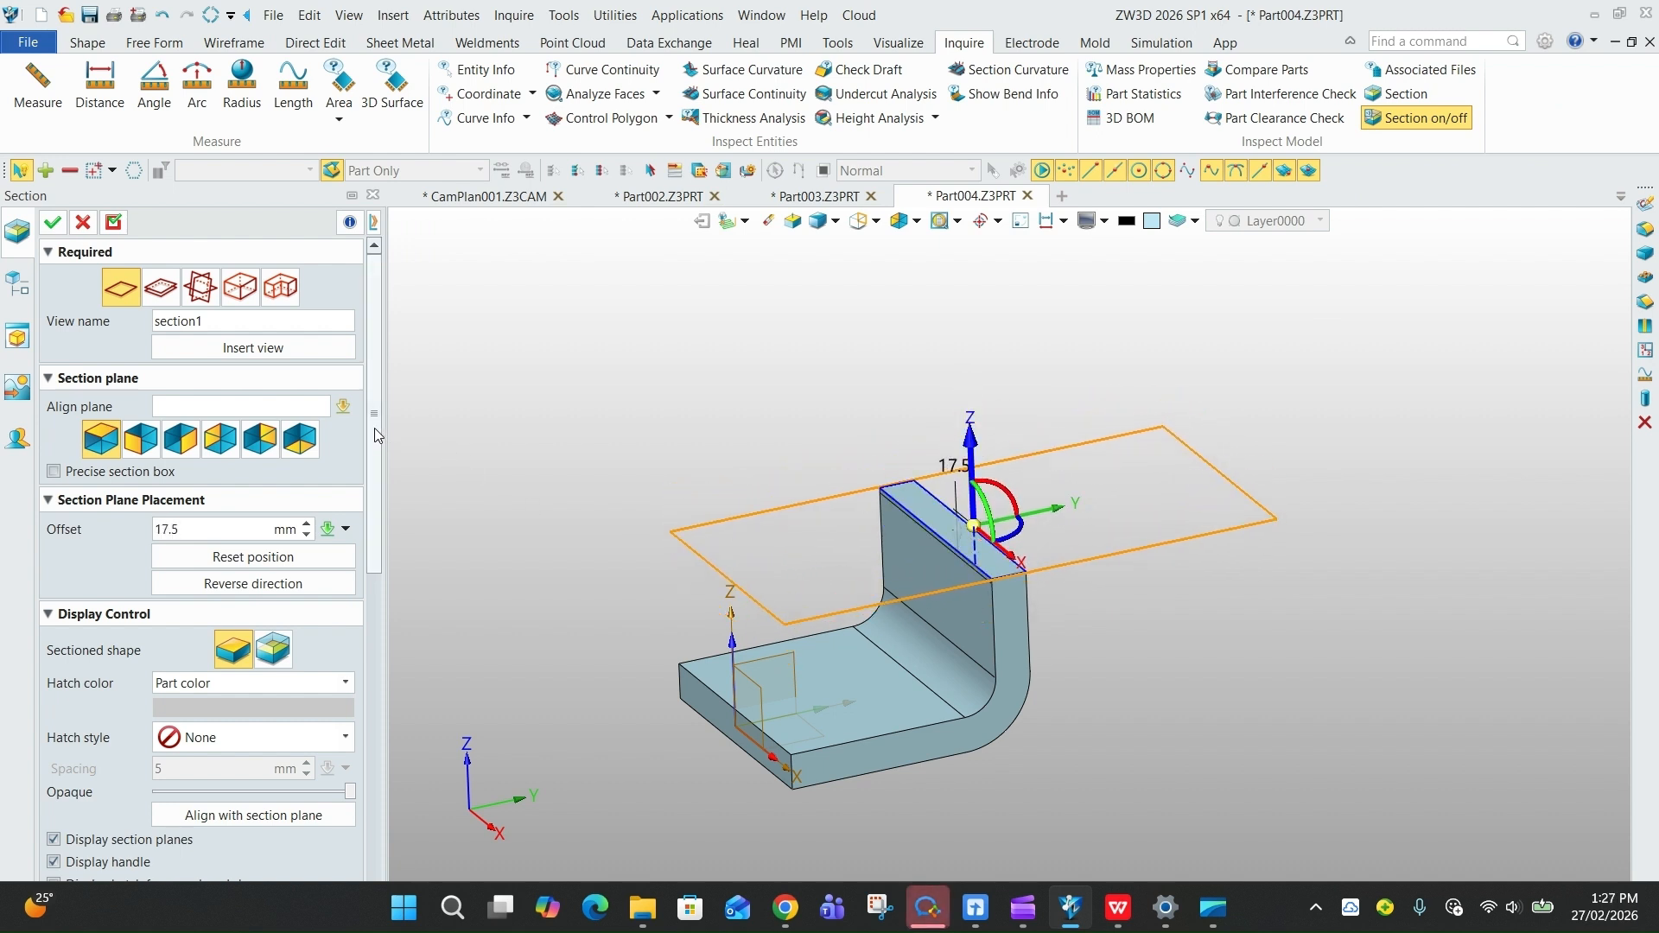
# Try a specified blue hatch color on the cut face and return it to the part color.
pyautogui.scroll(-3, 375, 439)
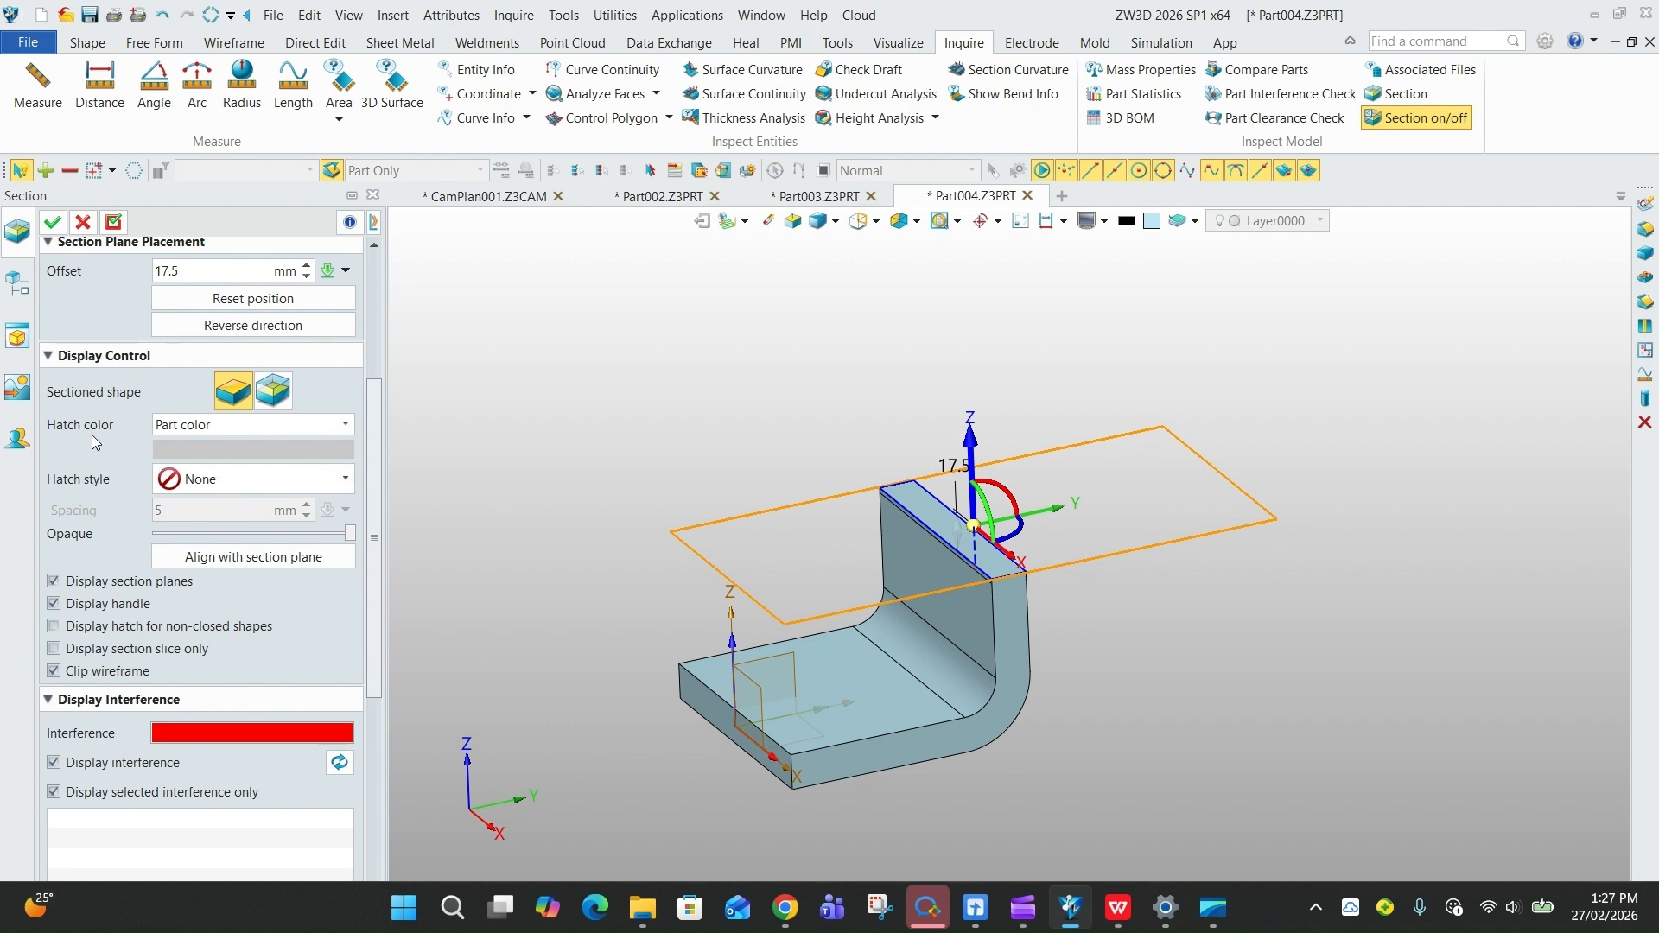
pyautogui.click(225, 428)
pyautogui.click(225, 469)
pyautogui.scroll(4, 847, 568)
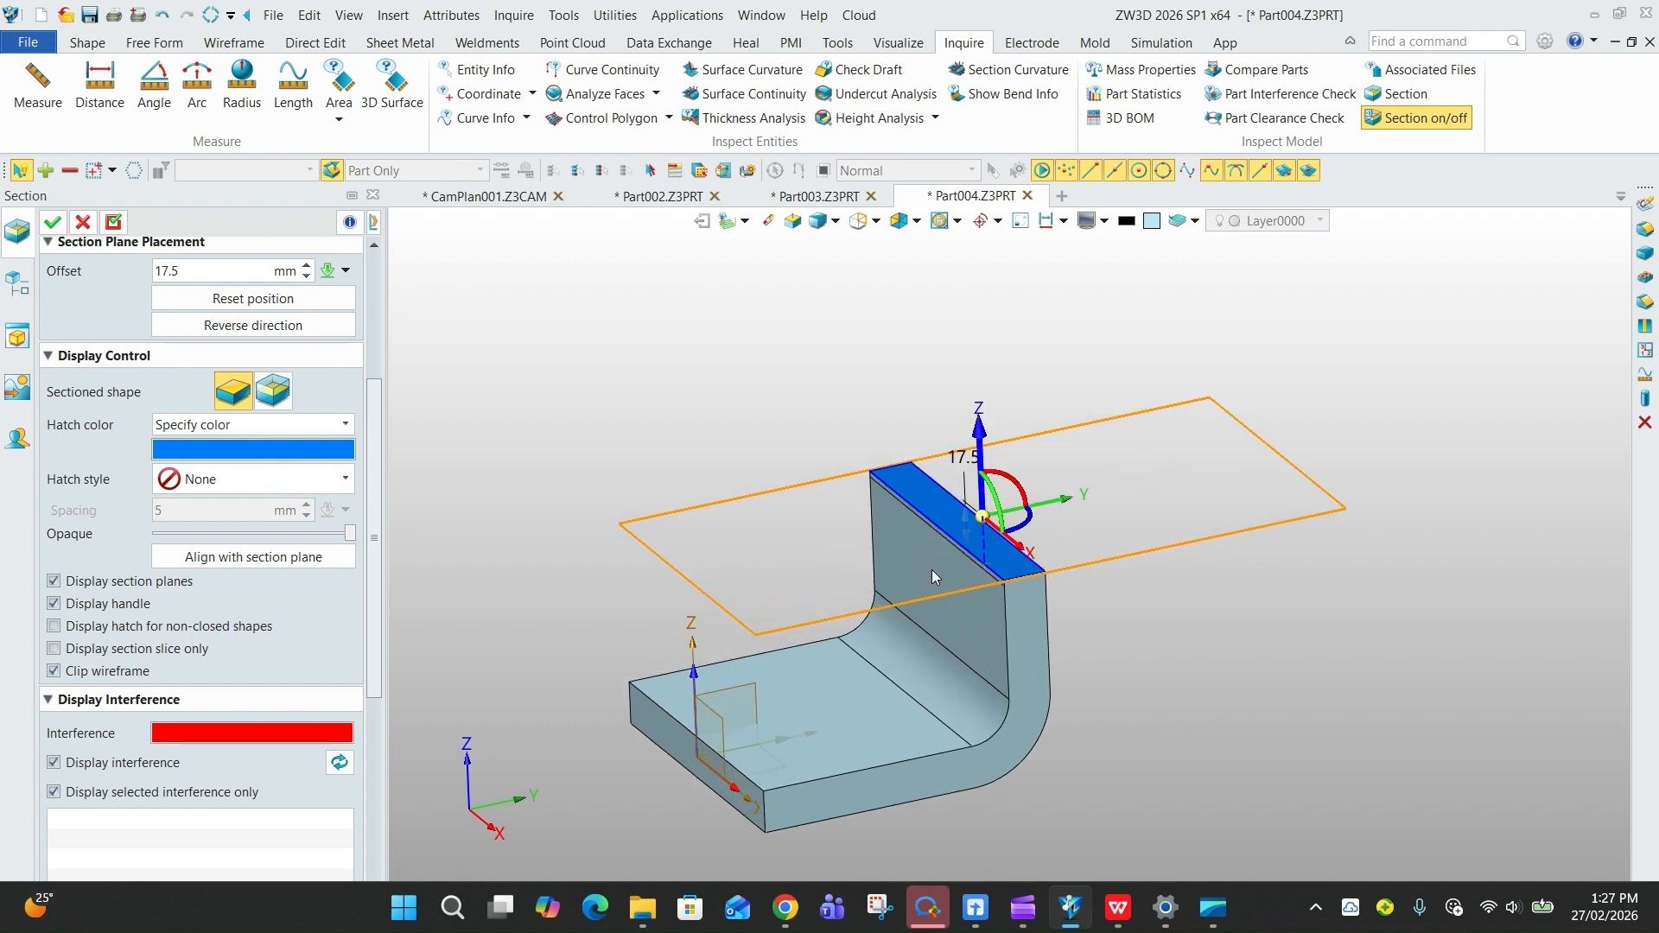
pyautogui.scroll(-4, 940, 564)
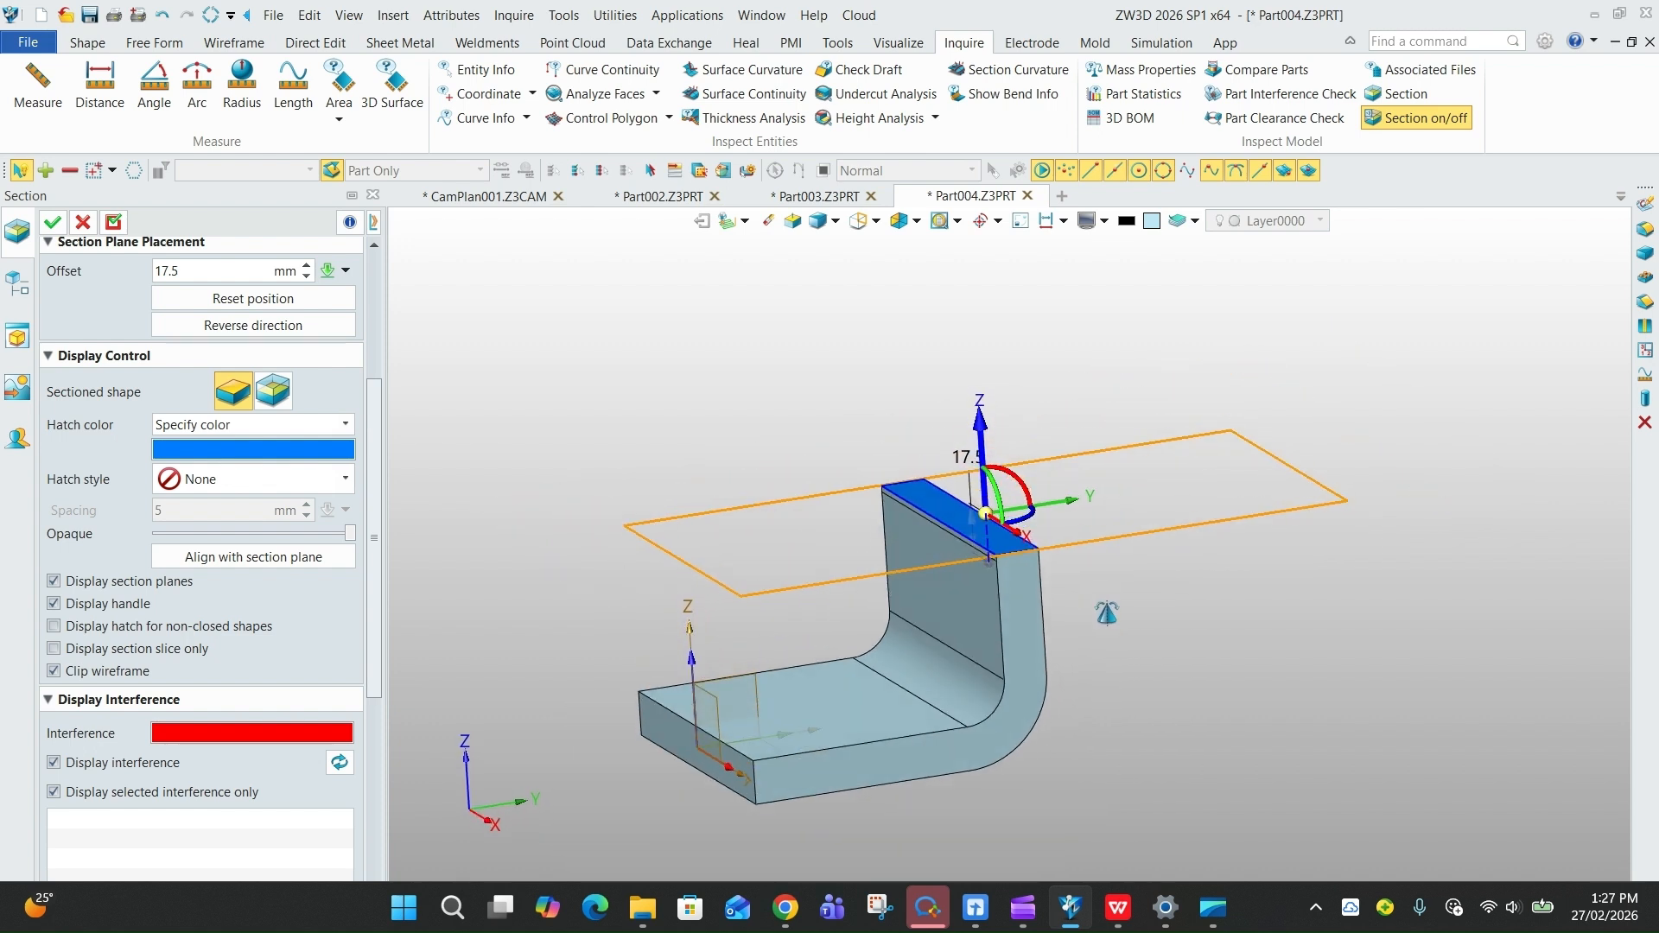
pyautogui.click(226, 429)
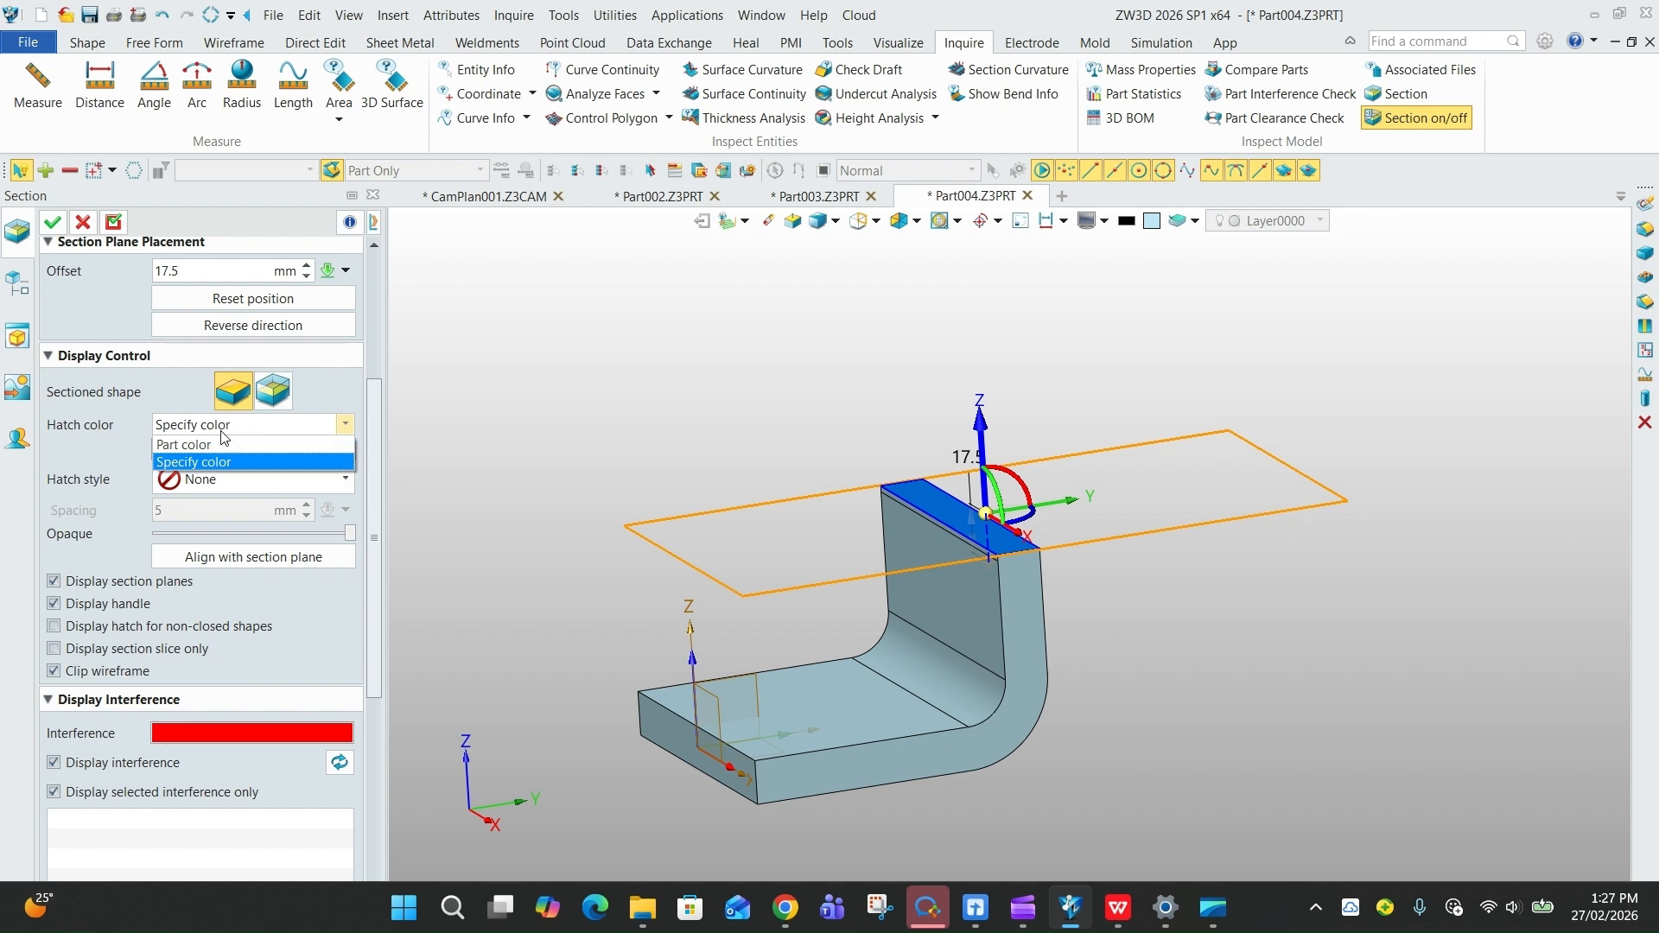
pyautogui.click(207, 454)
# Apply the Twill hatch style to the section's cut face.
pyautogui.click(242, 480)
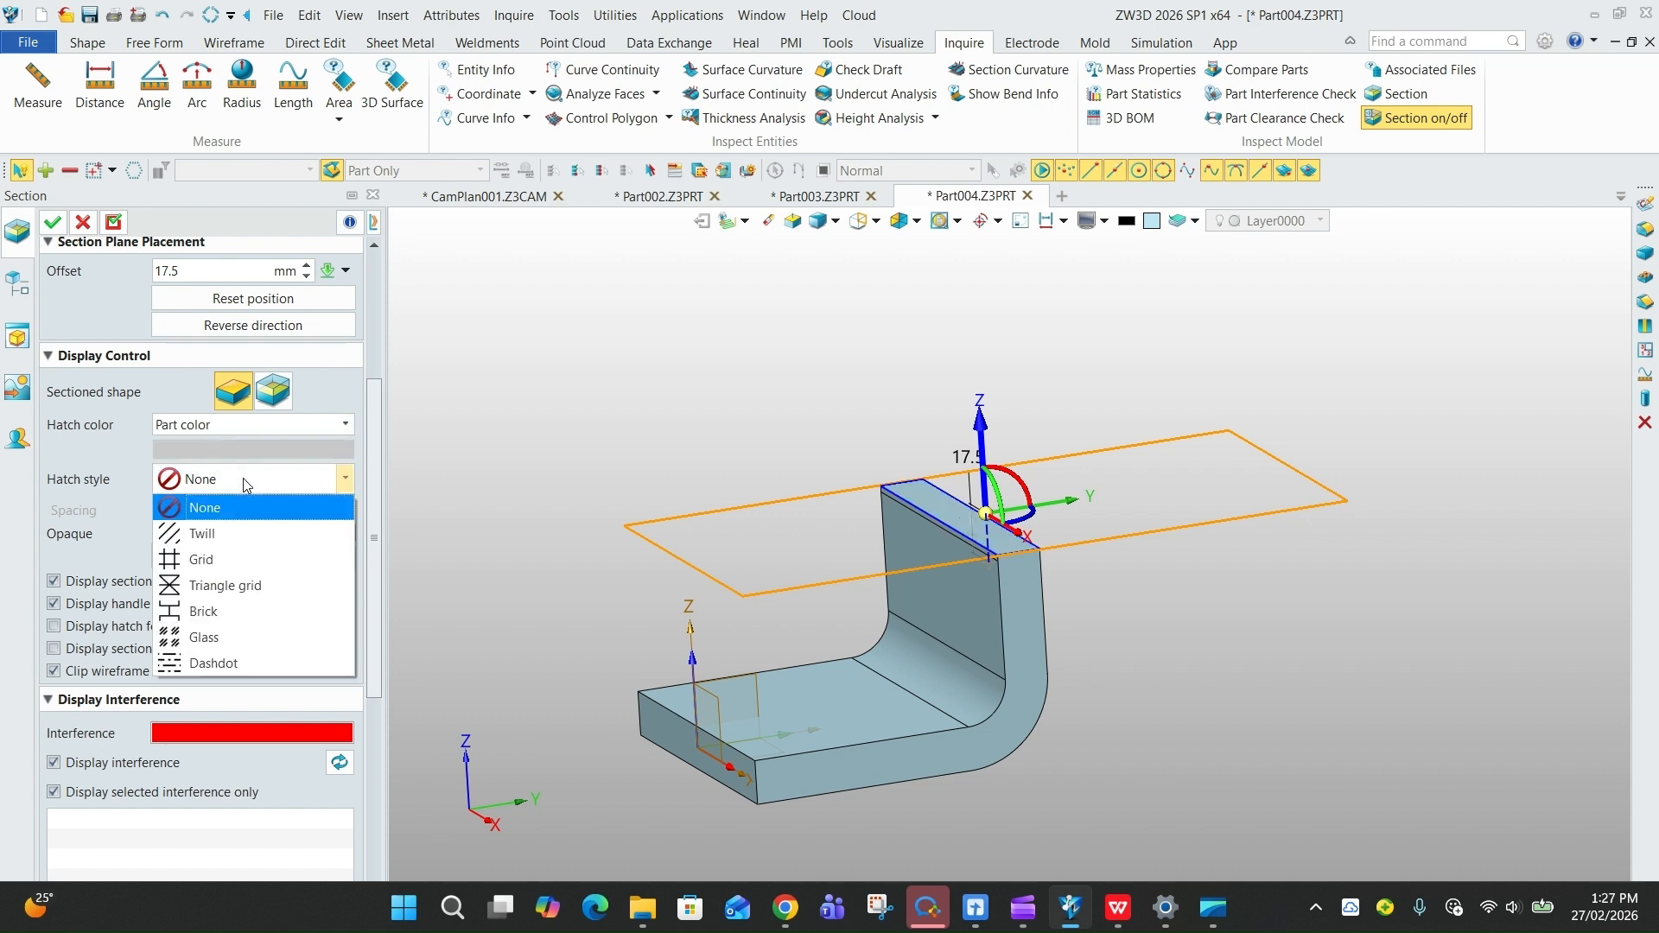
pyautogui.click(217, 538)
pyautogui.scroll(3, 784, 530)
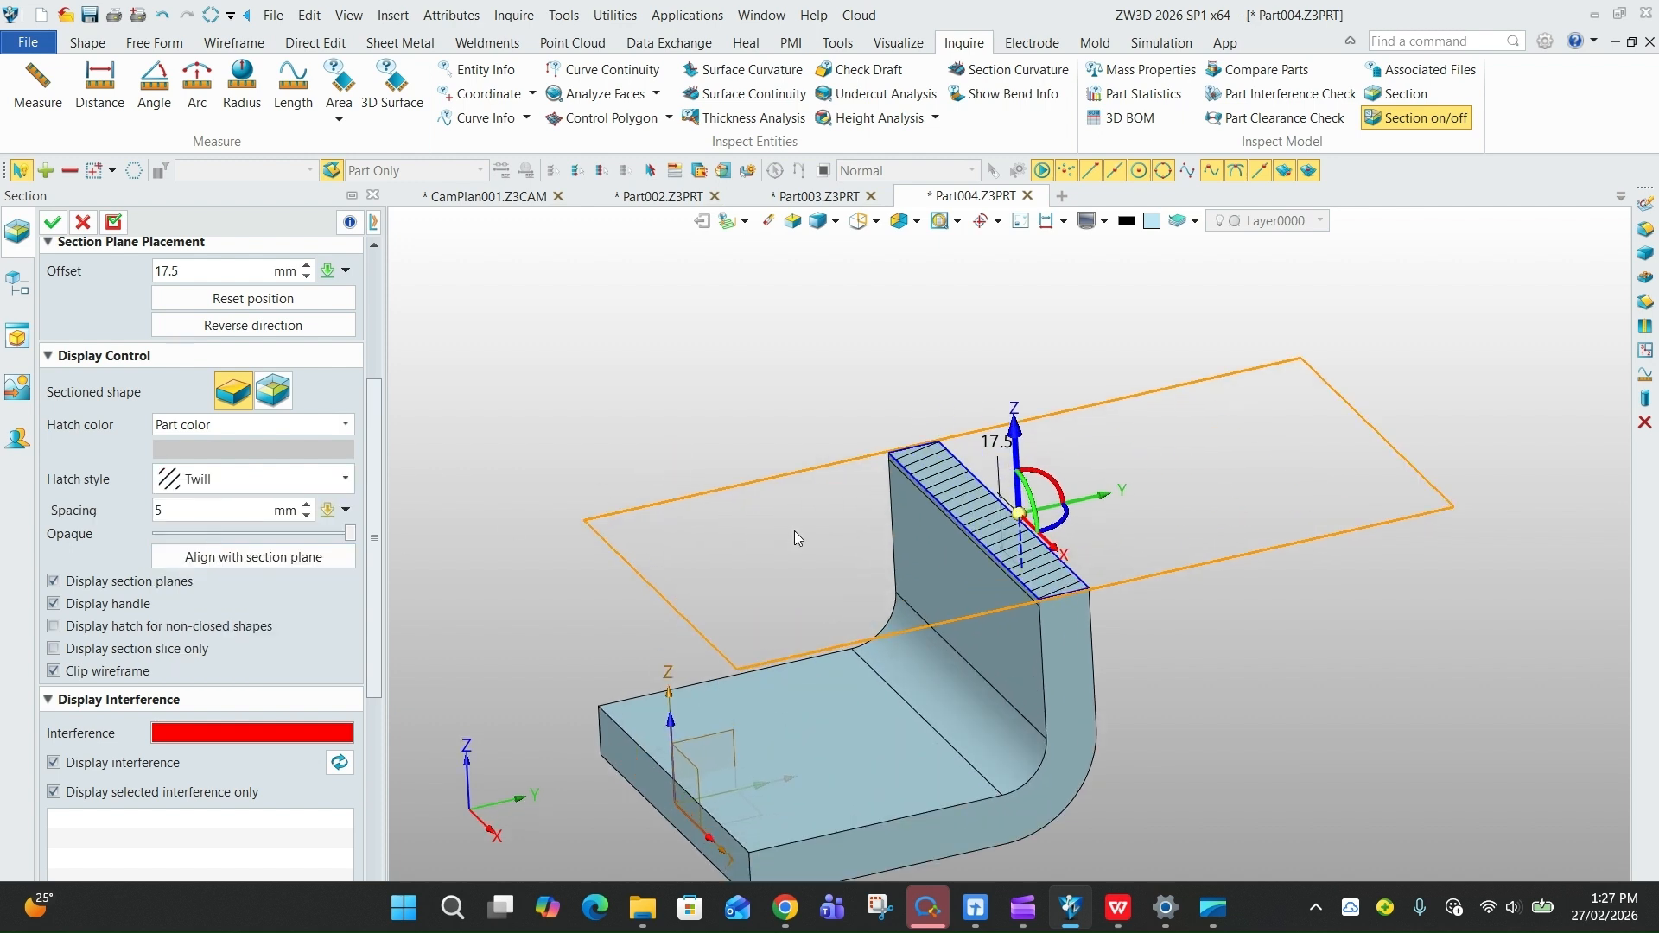
# Set the Twill hatch spacing to 6 mm and examine the cut face.
pyautogui.click(307, 516)
pyautogui.click(307, 516)
pyautogui.click(307, 516)
pyautogui.click(307, 505)
pyautogui.click(307, 505)
pyautogui.click(307, 505)
pyautogui.click(306, 505)
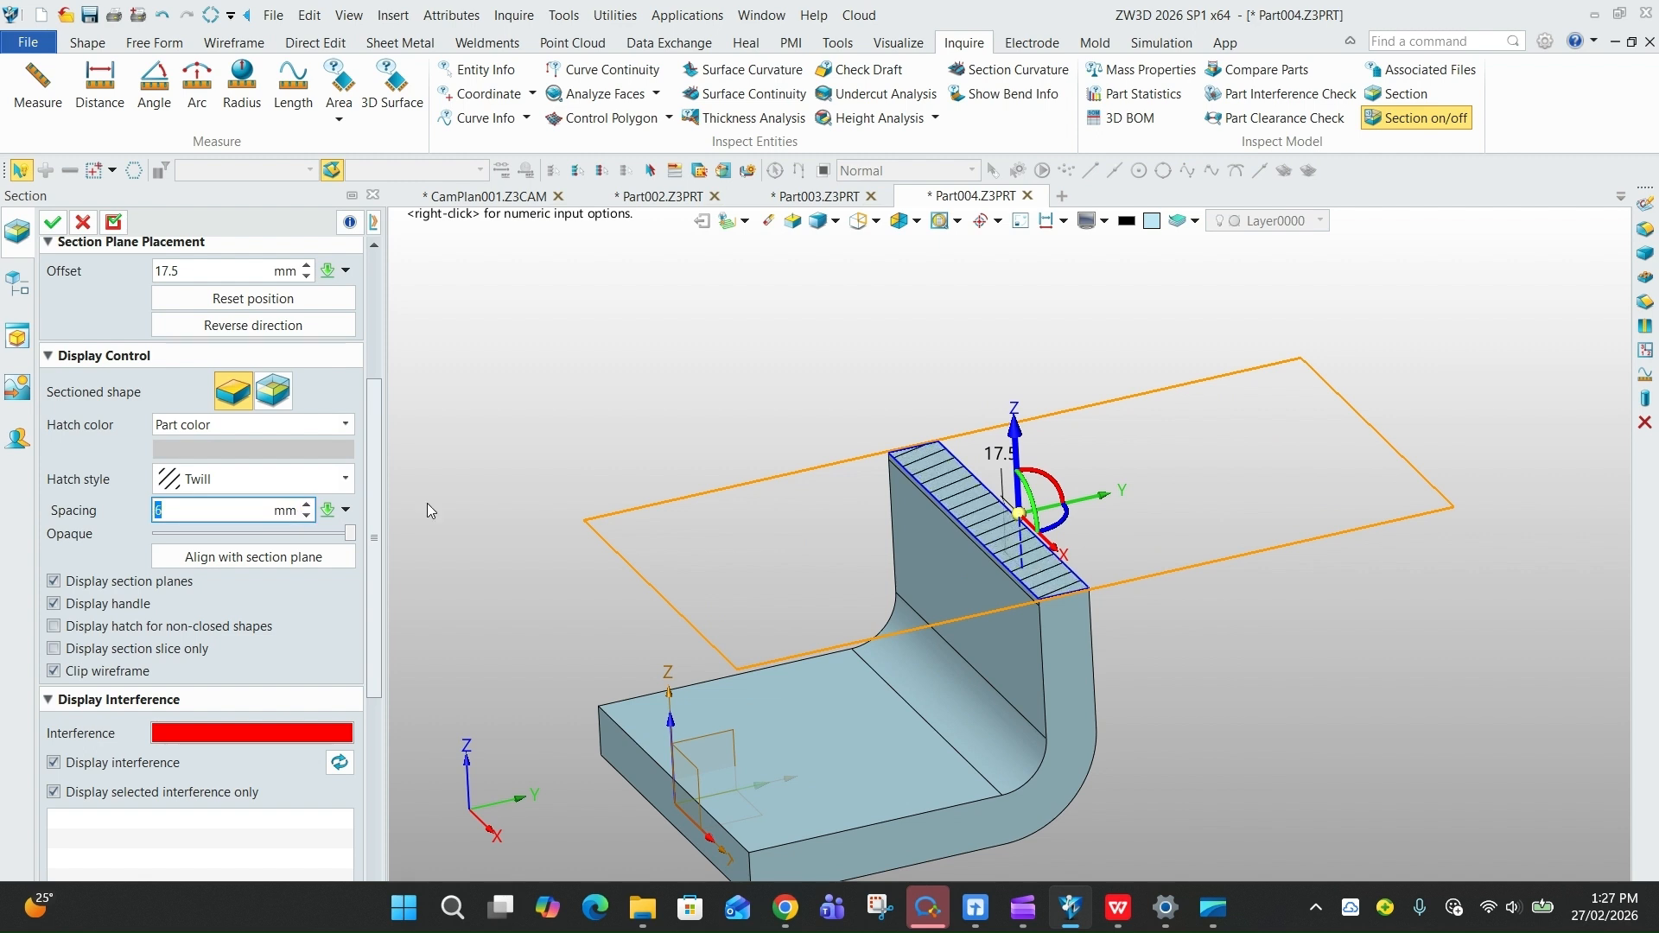
pyautogui.scroll(-3, 708, 443)
pyautogui.scroll(-2, 771, 469)
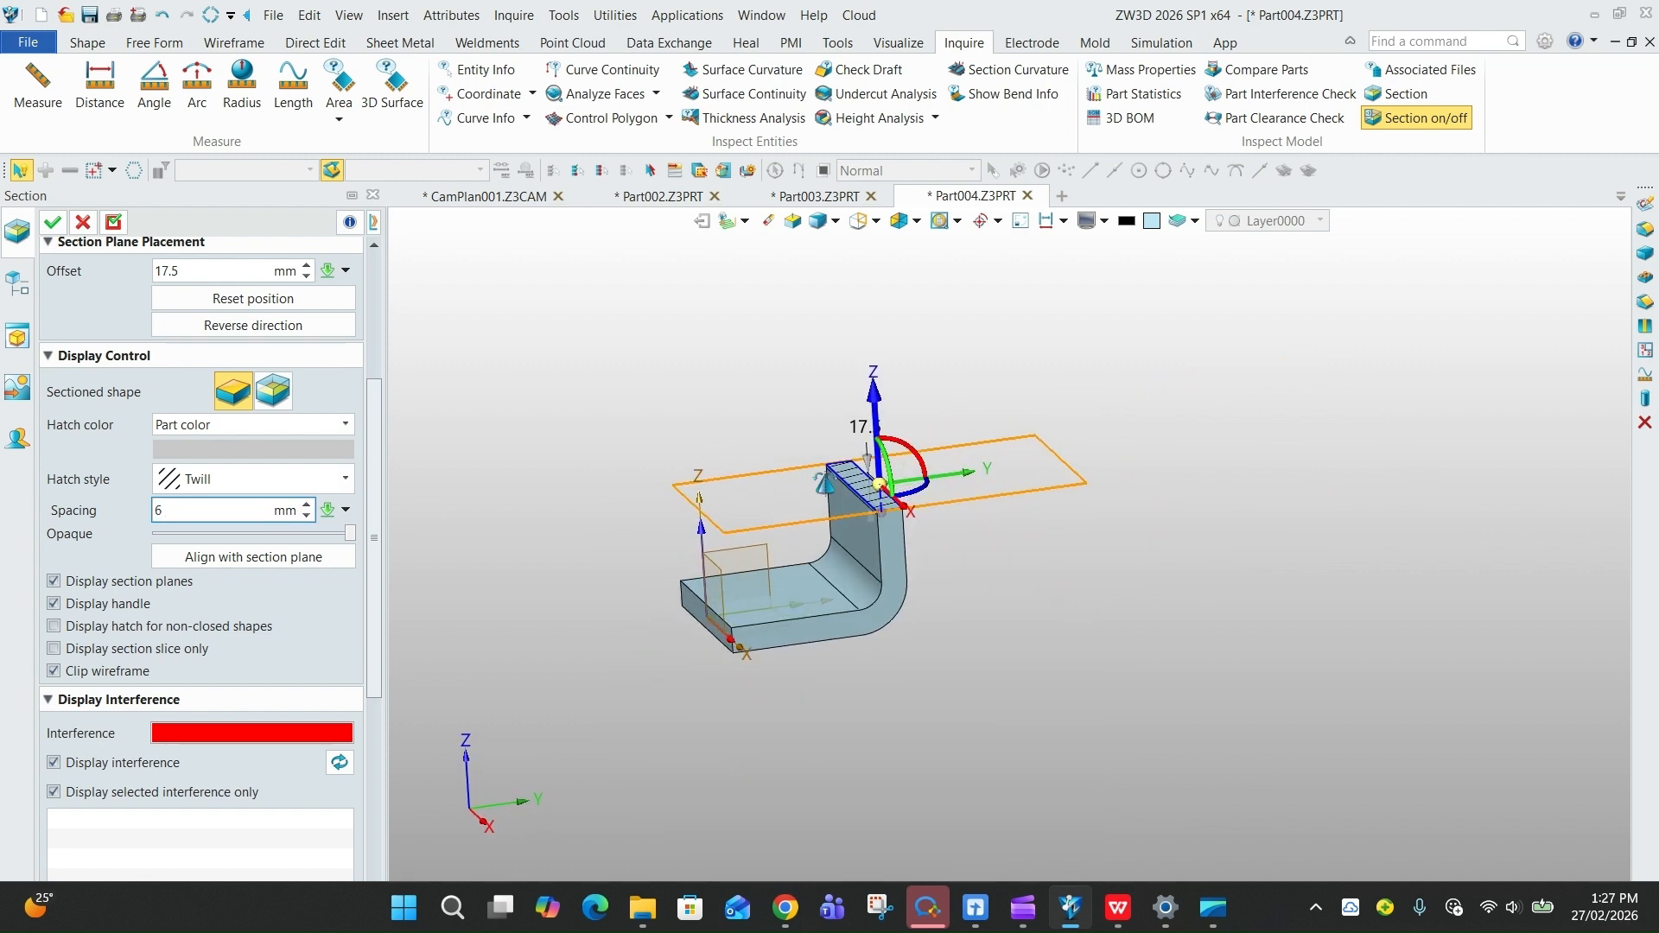
# Switch the section plane to the vertical YZ direction along the S profile and set the hatch spacing to 2 mm.
pyautogui.scroll(4, 273, 467)
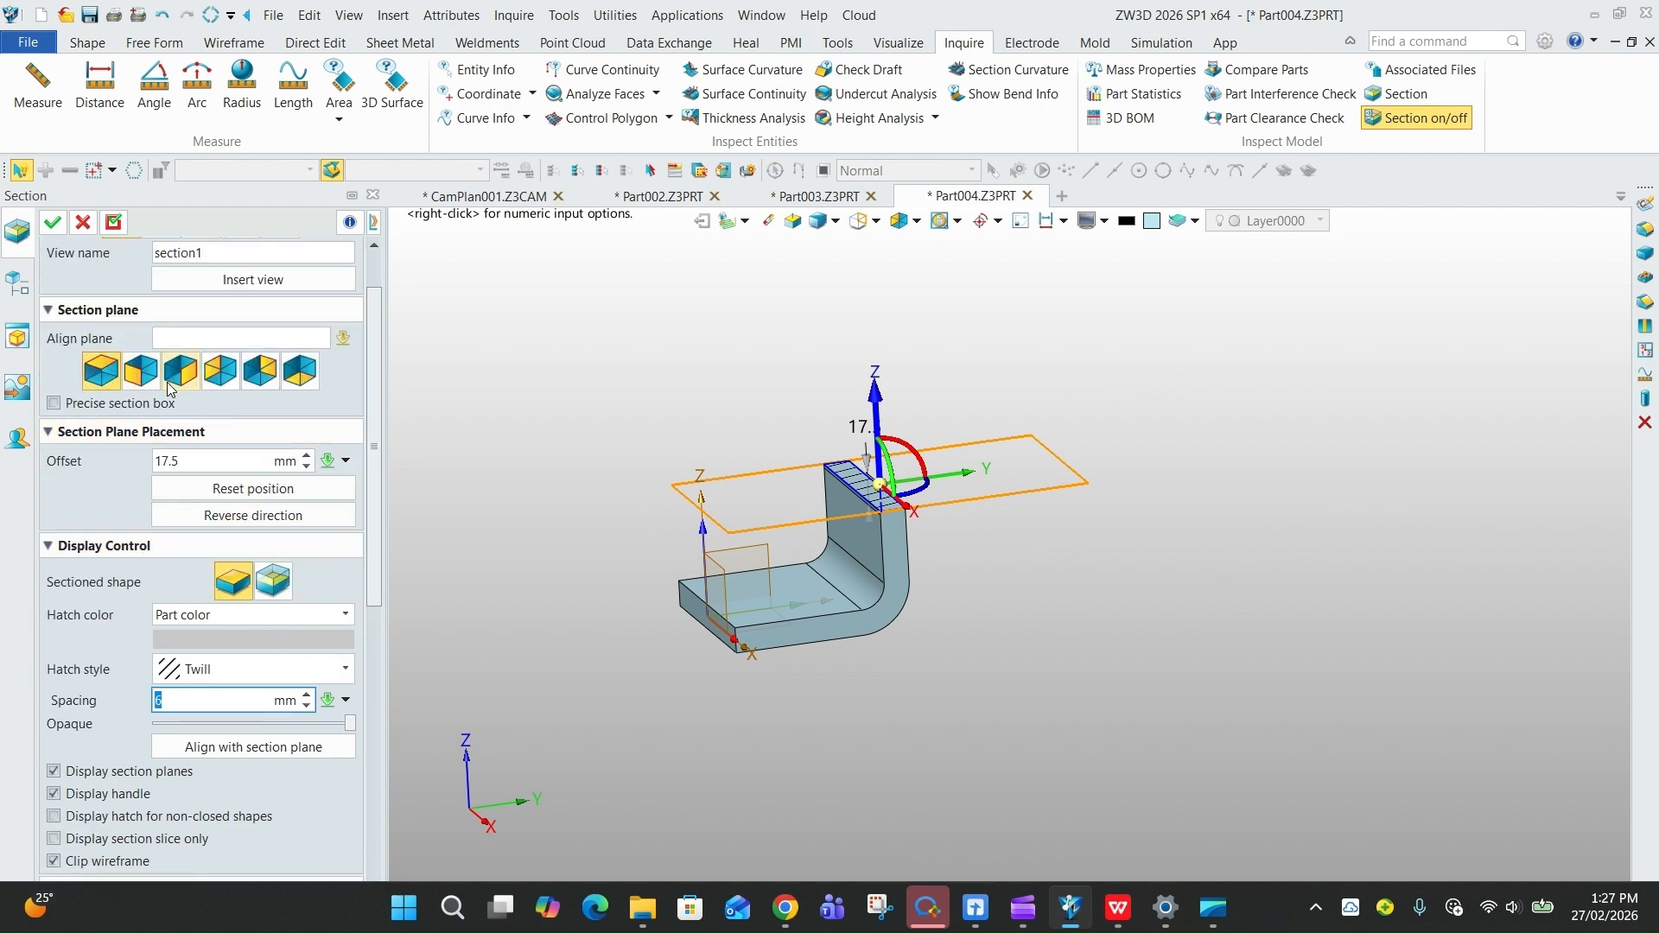
pyautogui.click(181, 380)
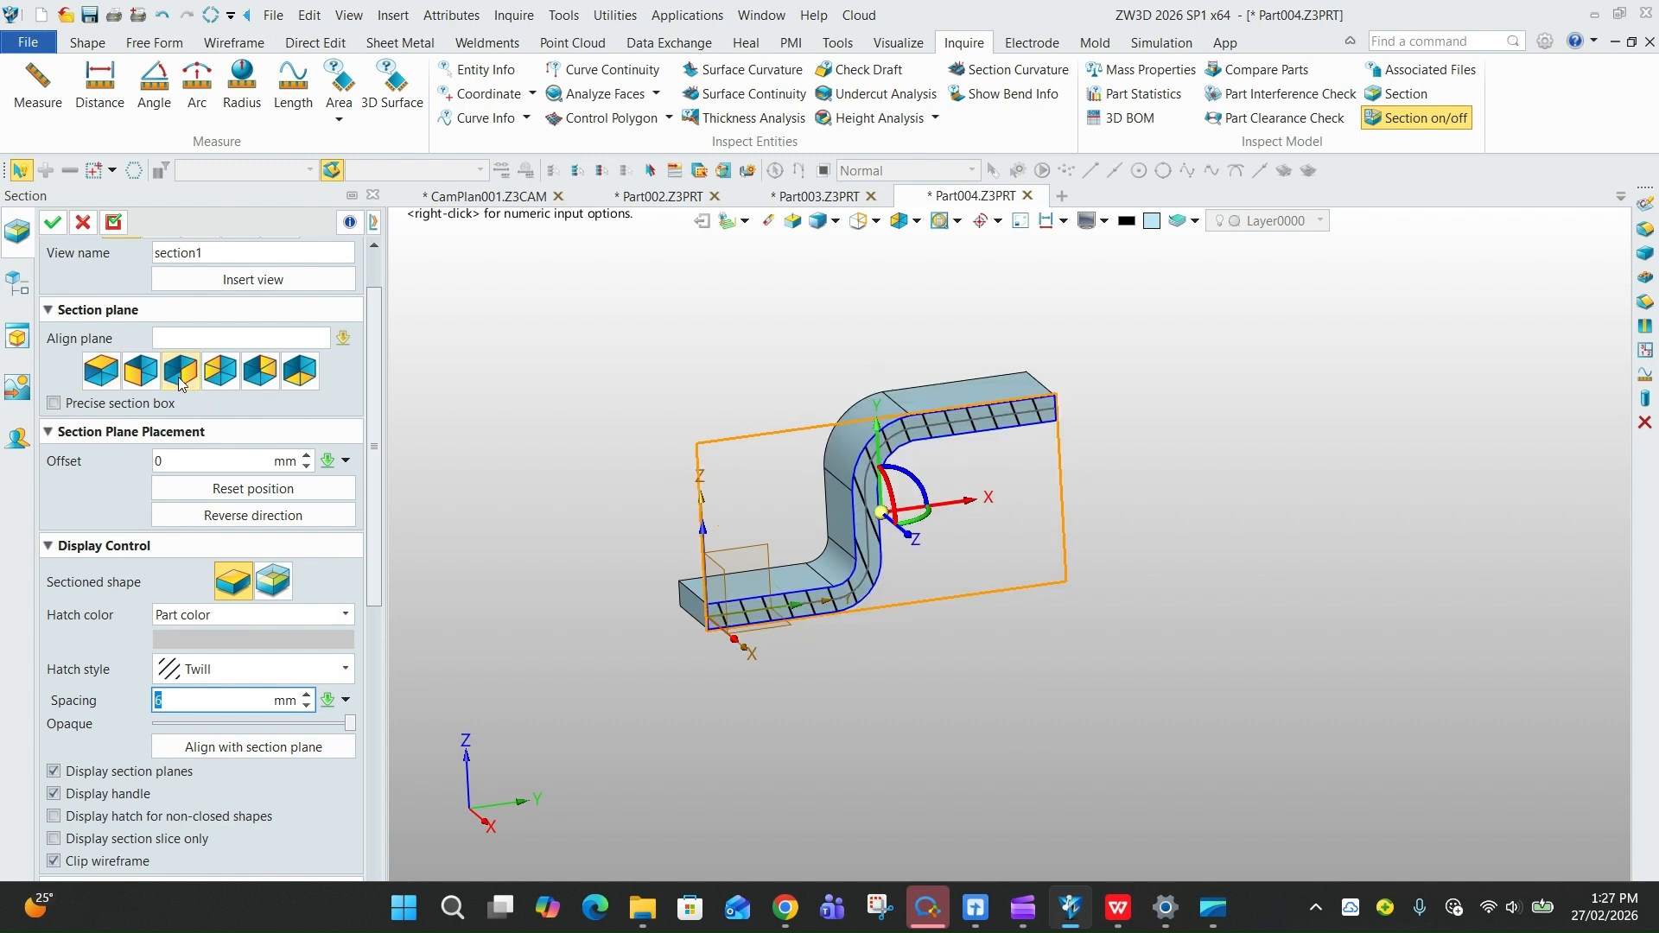
pyautogui.click(307, 706)
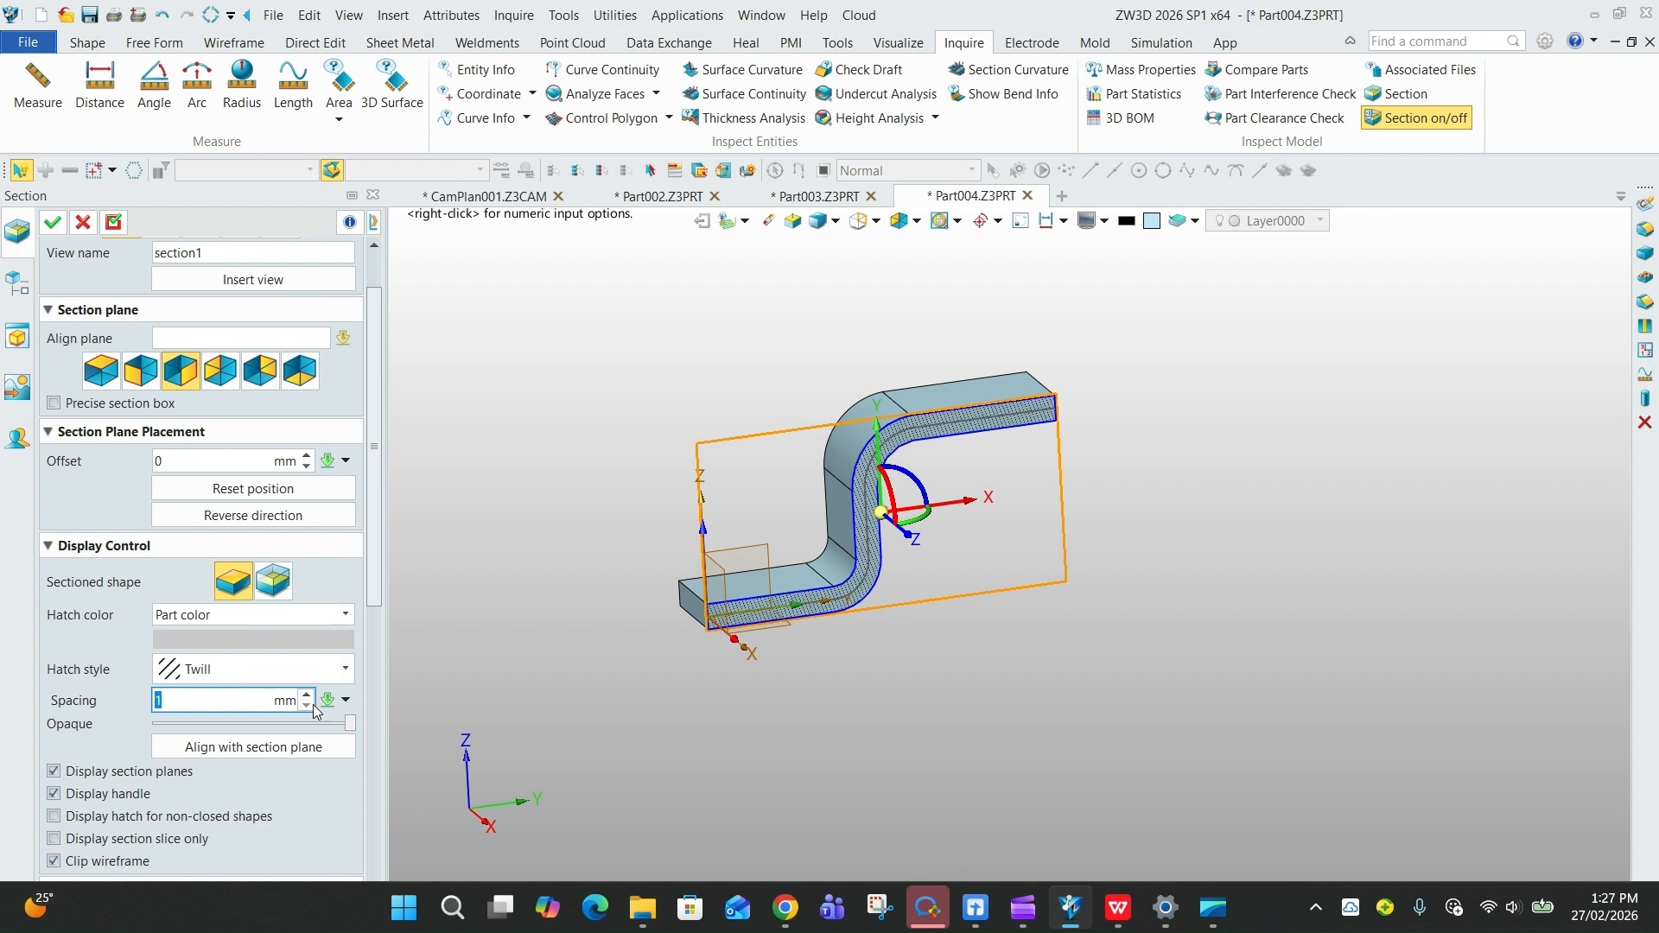
pyautogui.click(306, 694)
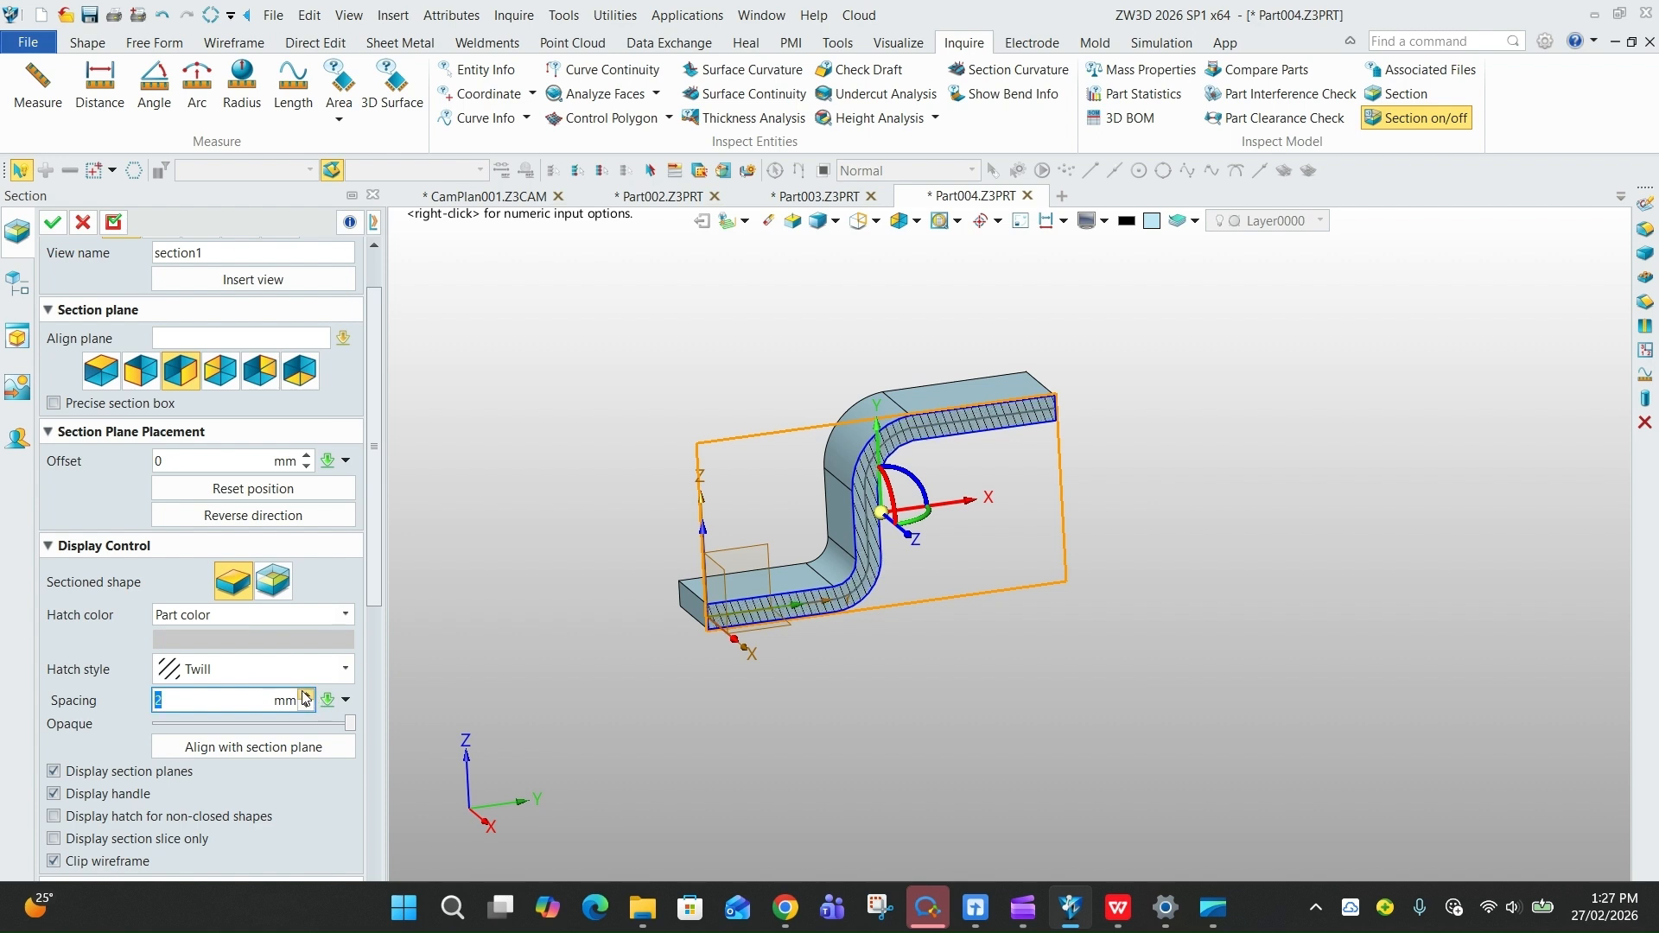
# Align the view with the section plane, accept the section view, and inspect the hatched S-shaped cut from an angle.
pyautogui.click(239, 749)
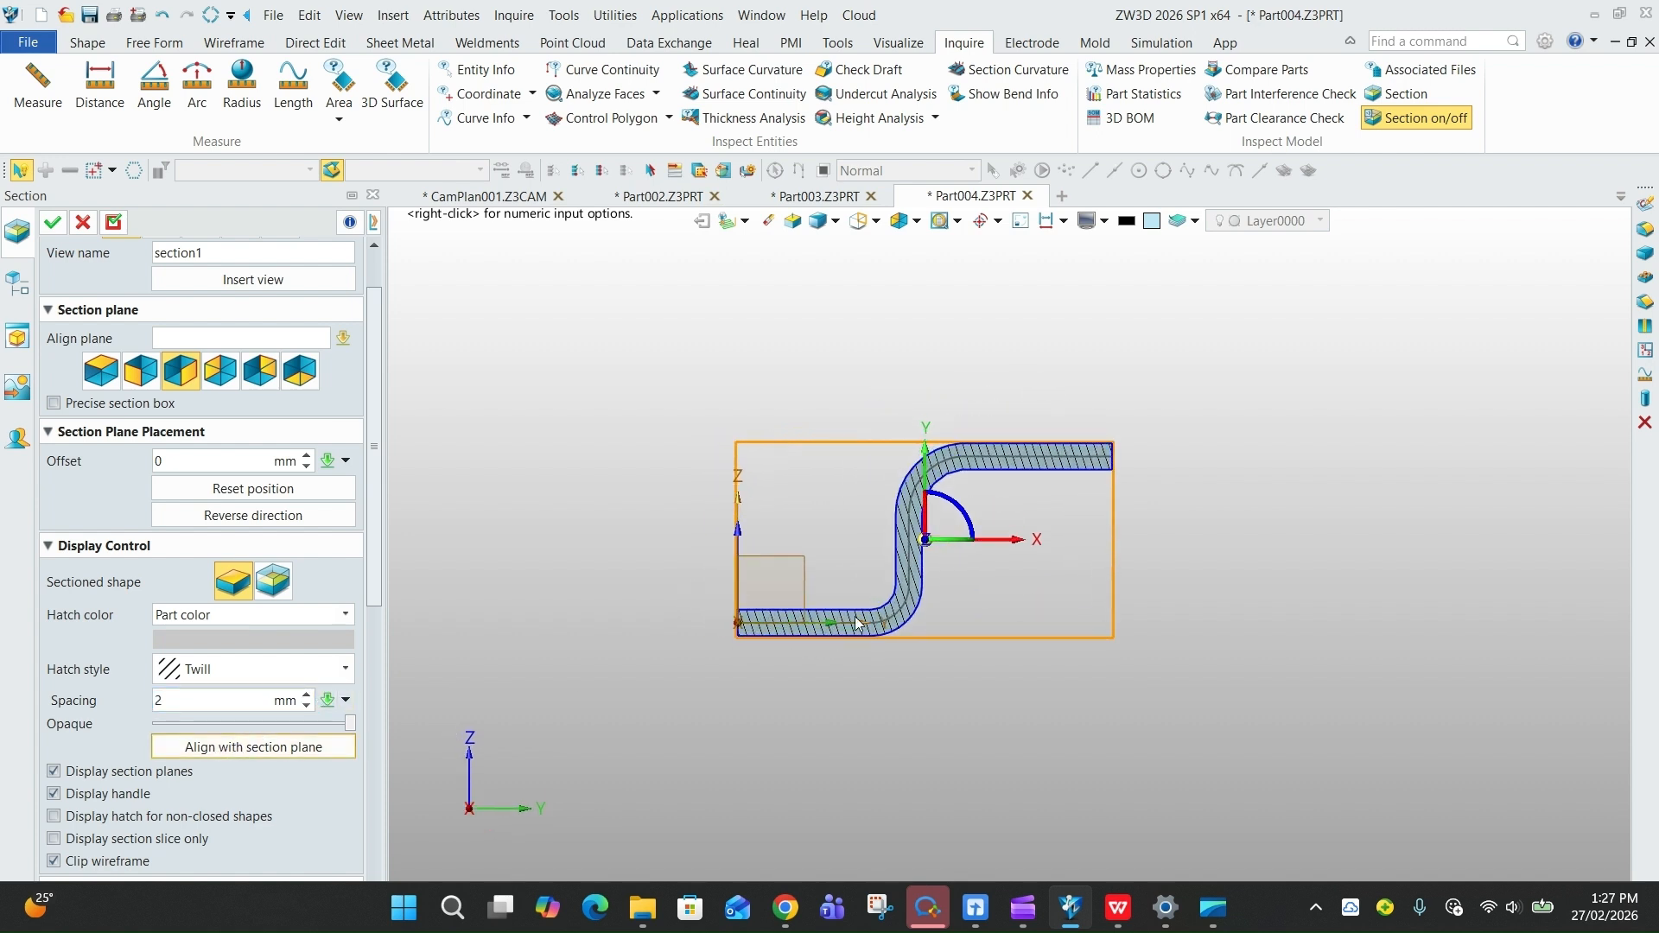
pyautogui.moveTo(952, 557); pyautogui.dragTo(1004, 585, button='right')
pyautogui.scroll(1, 1036, 601)
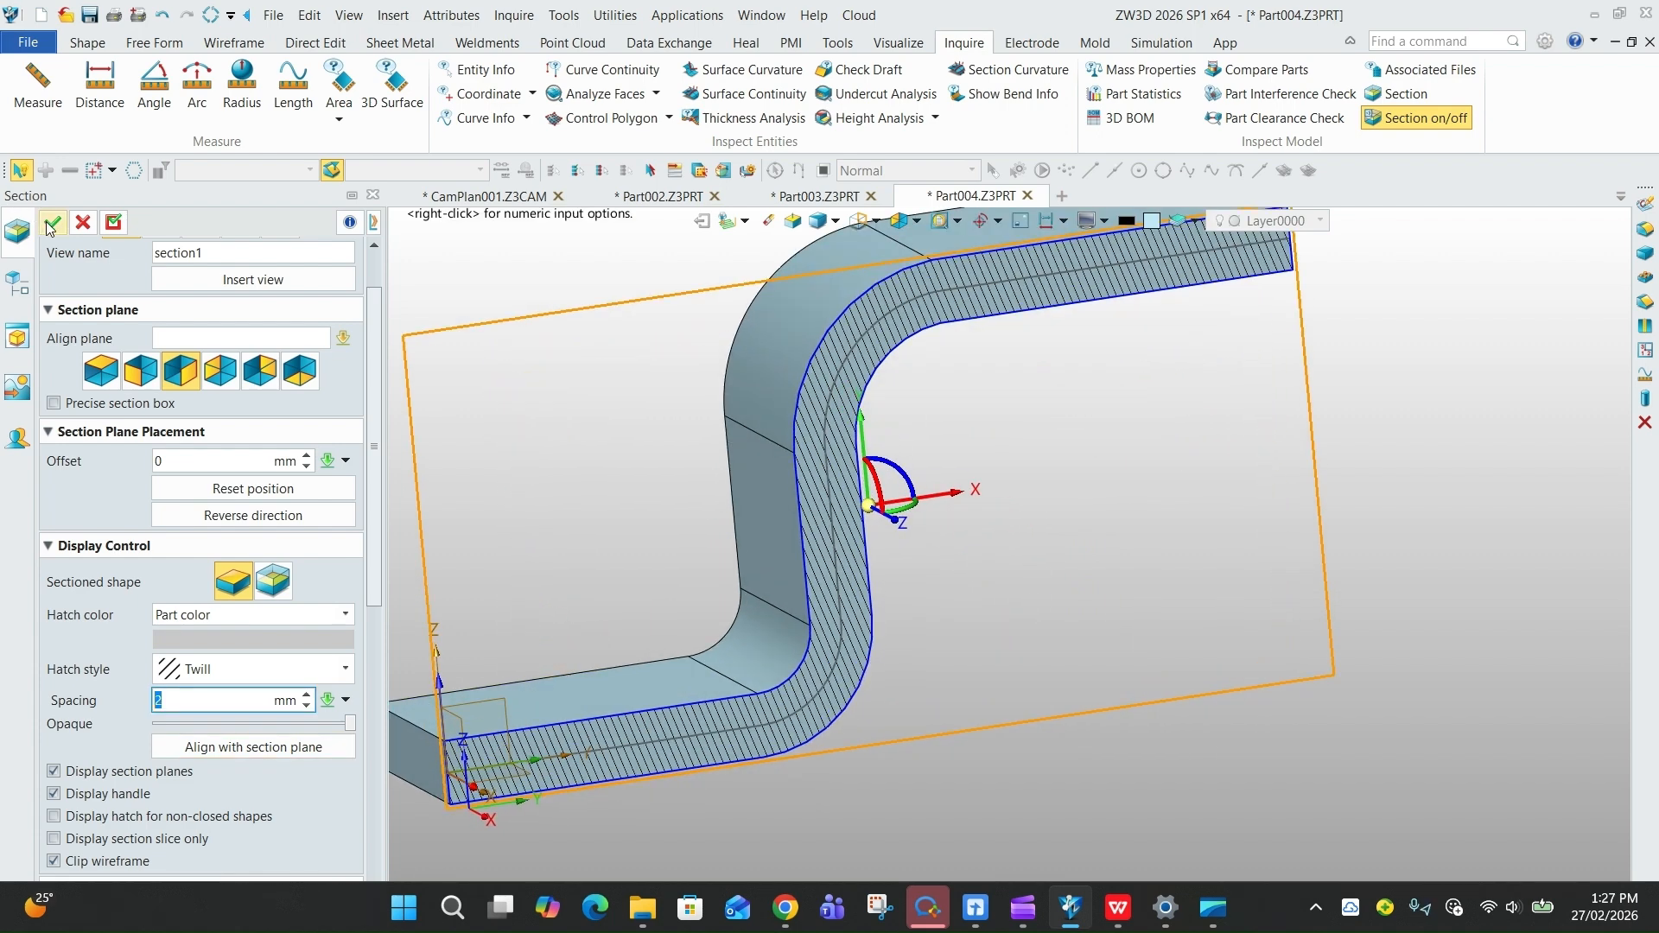
pyautogui.click(53, 223)
pyautogui.scroll(2, 962, 562)
pyautogui.scroll(-3, 1026, 574)
pyautogui.moveTo(1050, 500); pyautogui.dragTo(1004, 500, button='right')
pyautogui.scroll(-1, 1003, 497)
pyautogui.scroll(2, 977, 469)
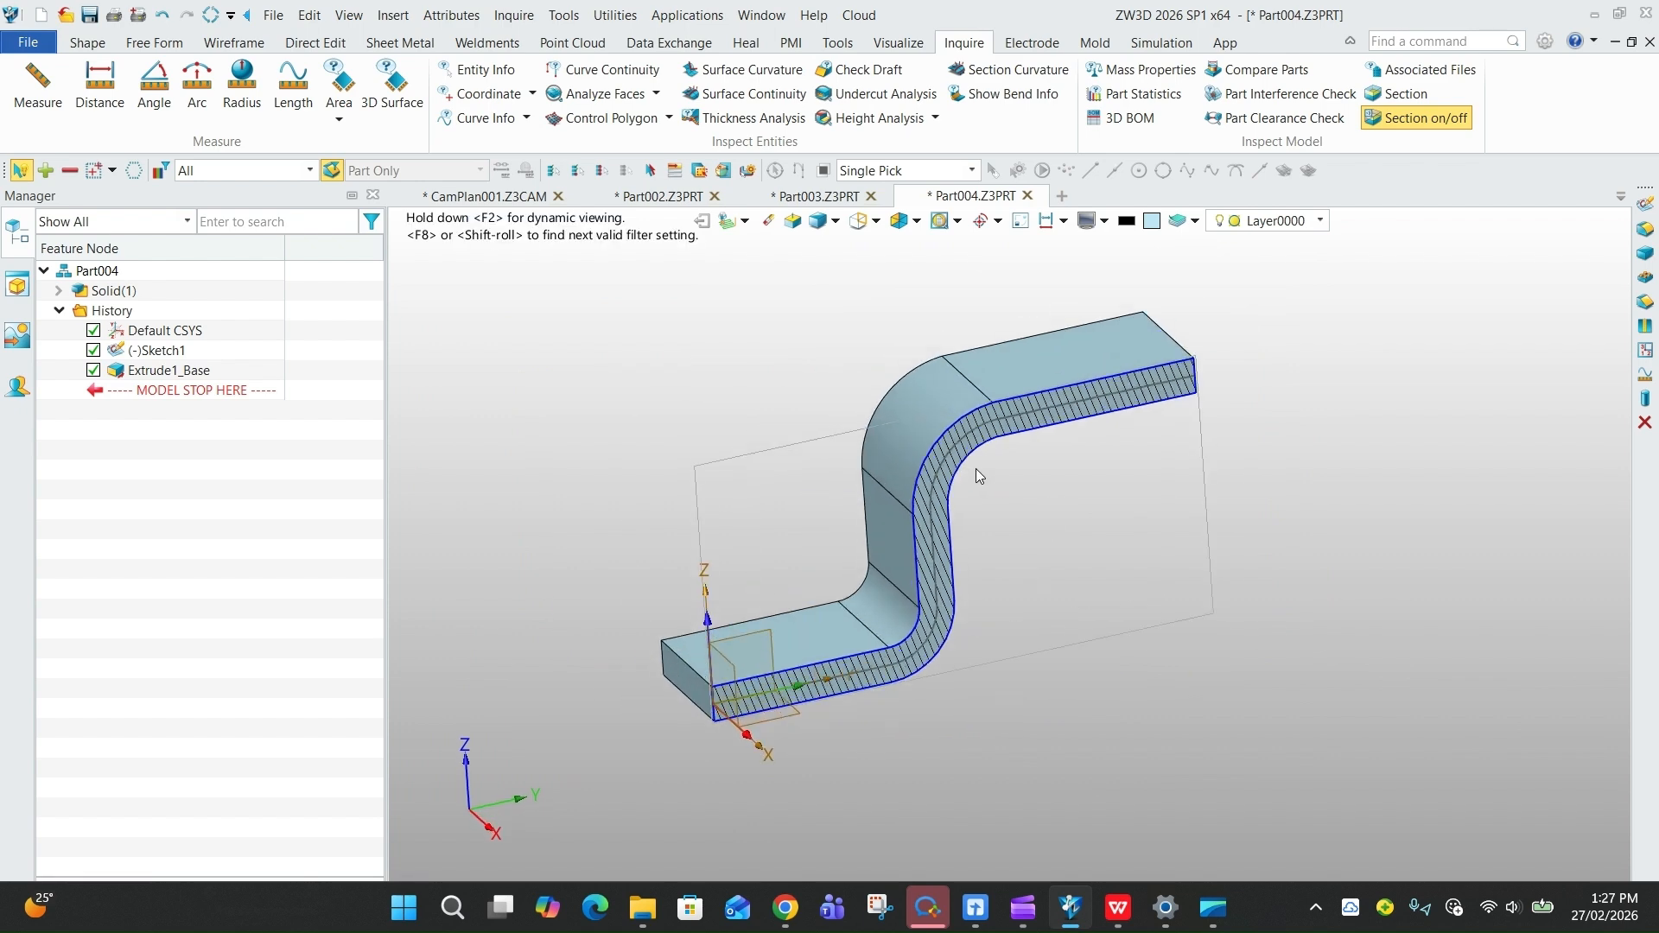
# Toggle the section display and leave it off to show the complete bent plate.
pyautogui.click(1408, 127)
pyautogui.click(1423, 119)
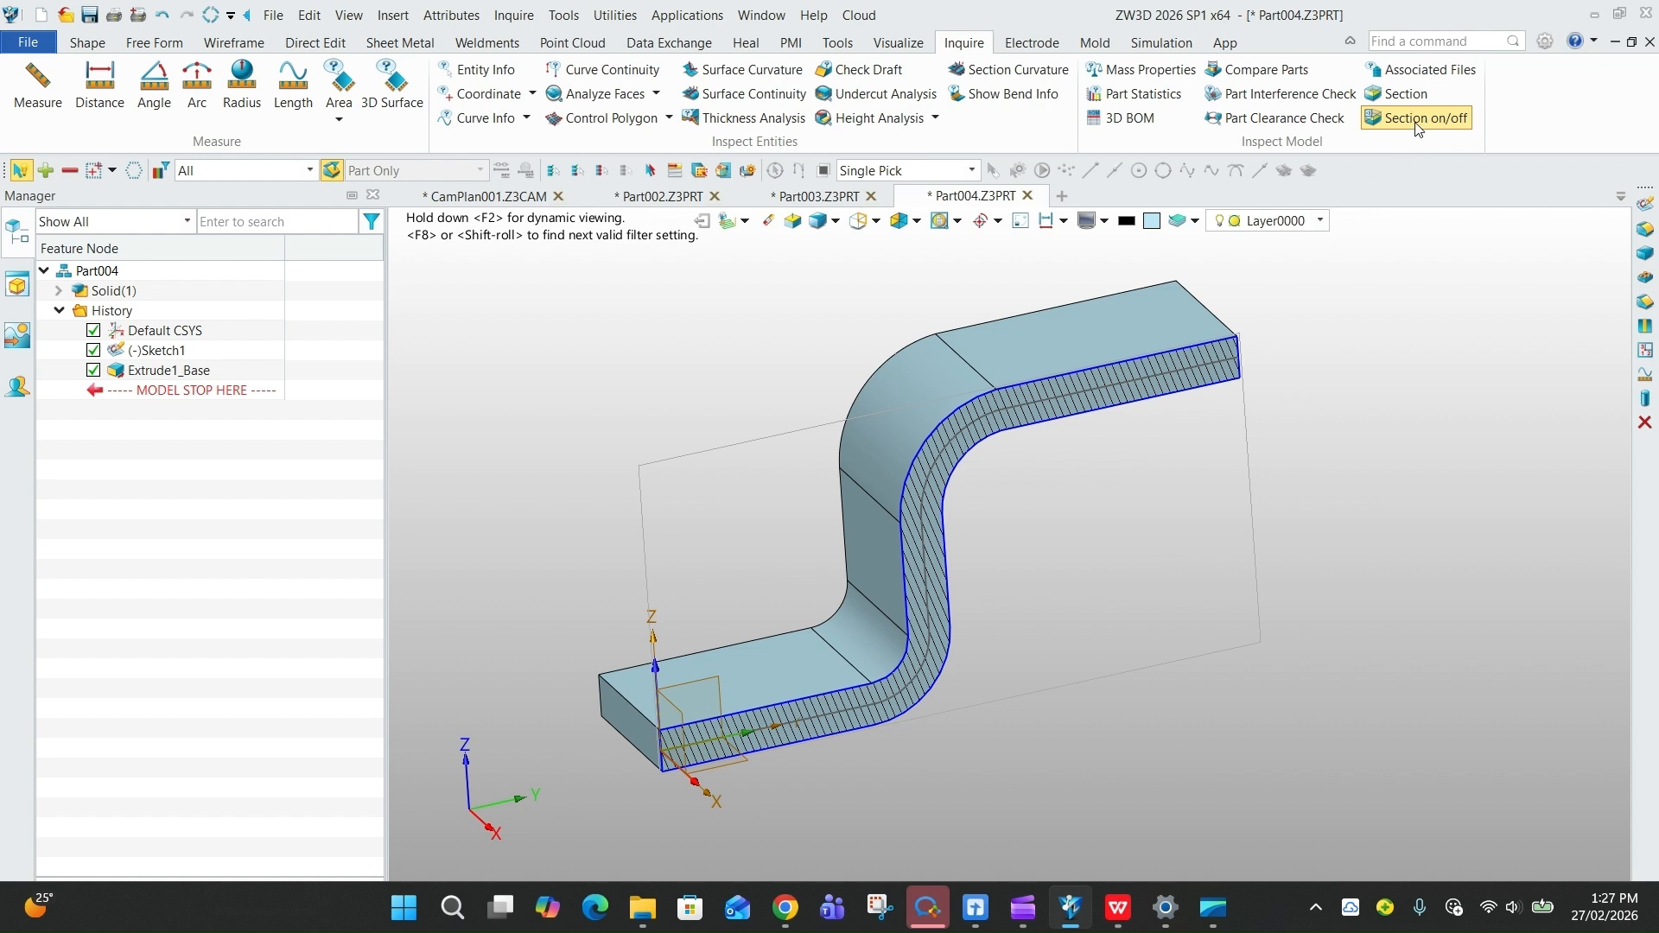
pyautogui.click(1418, 121)
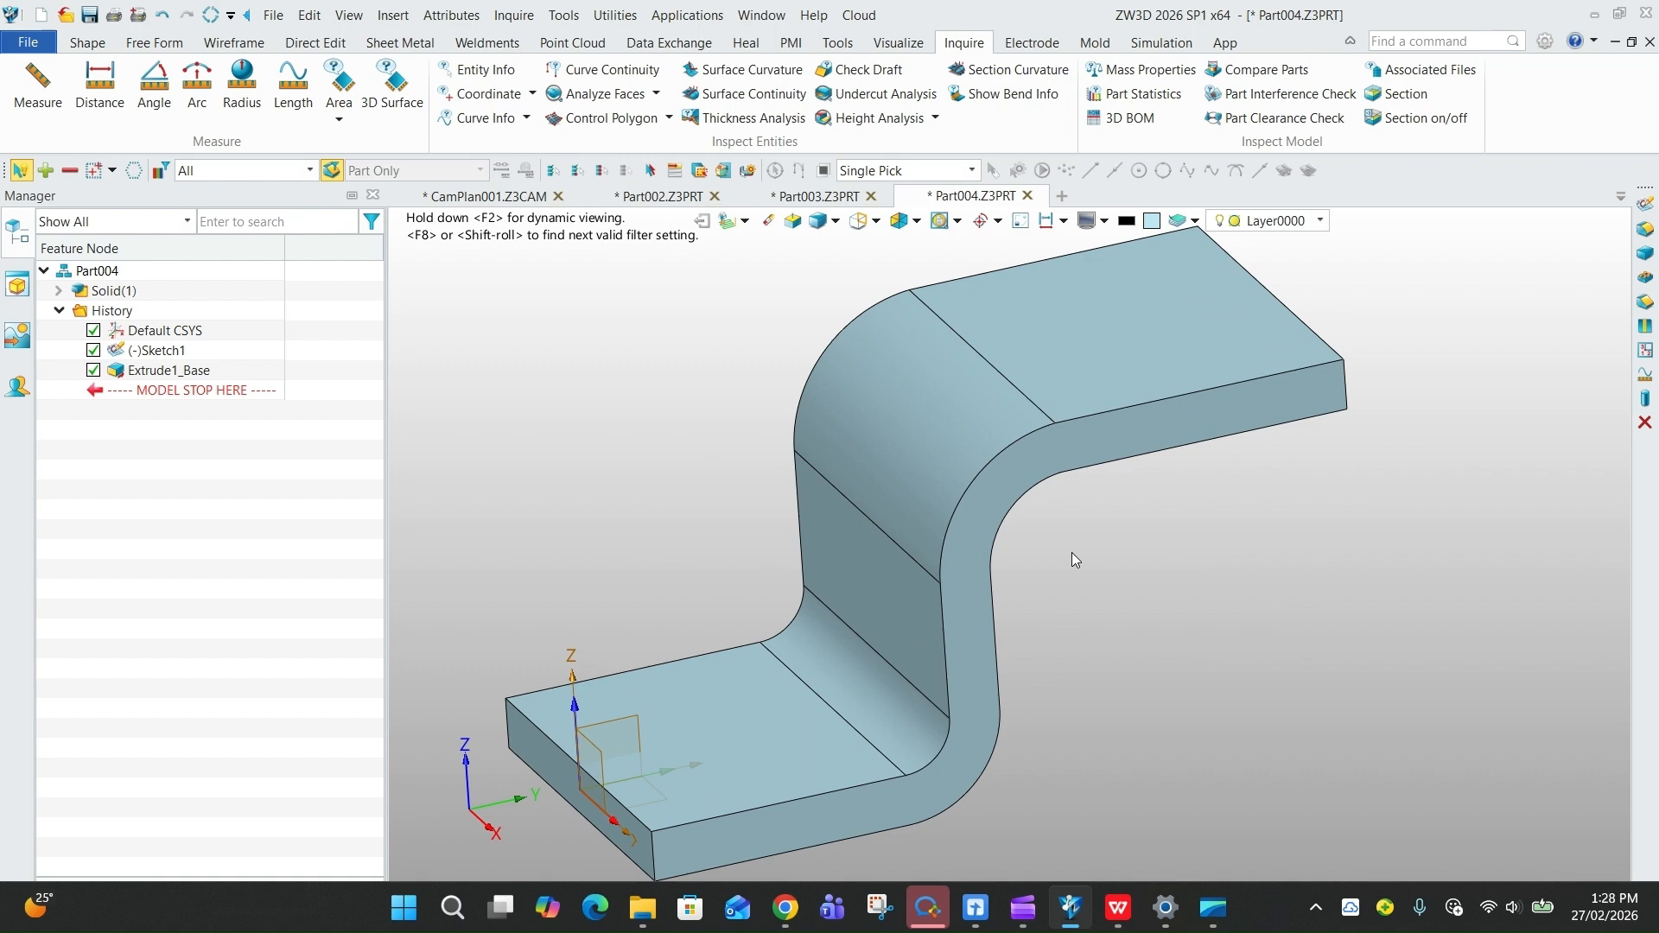
pyautogui.moveTo(1074, 562); pyautogui.dragTo(1074, 542, button='middle')
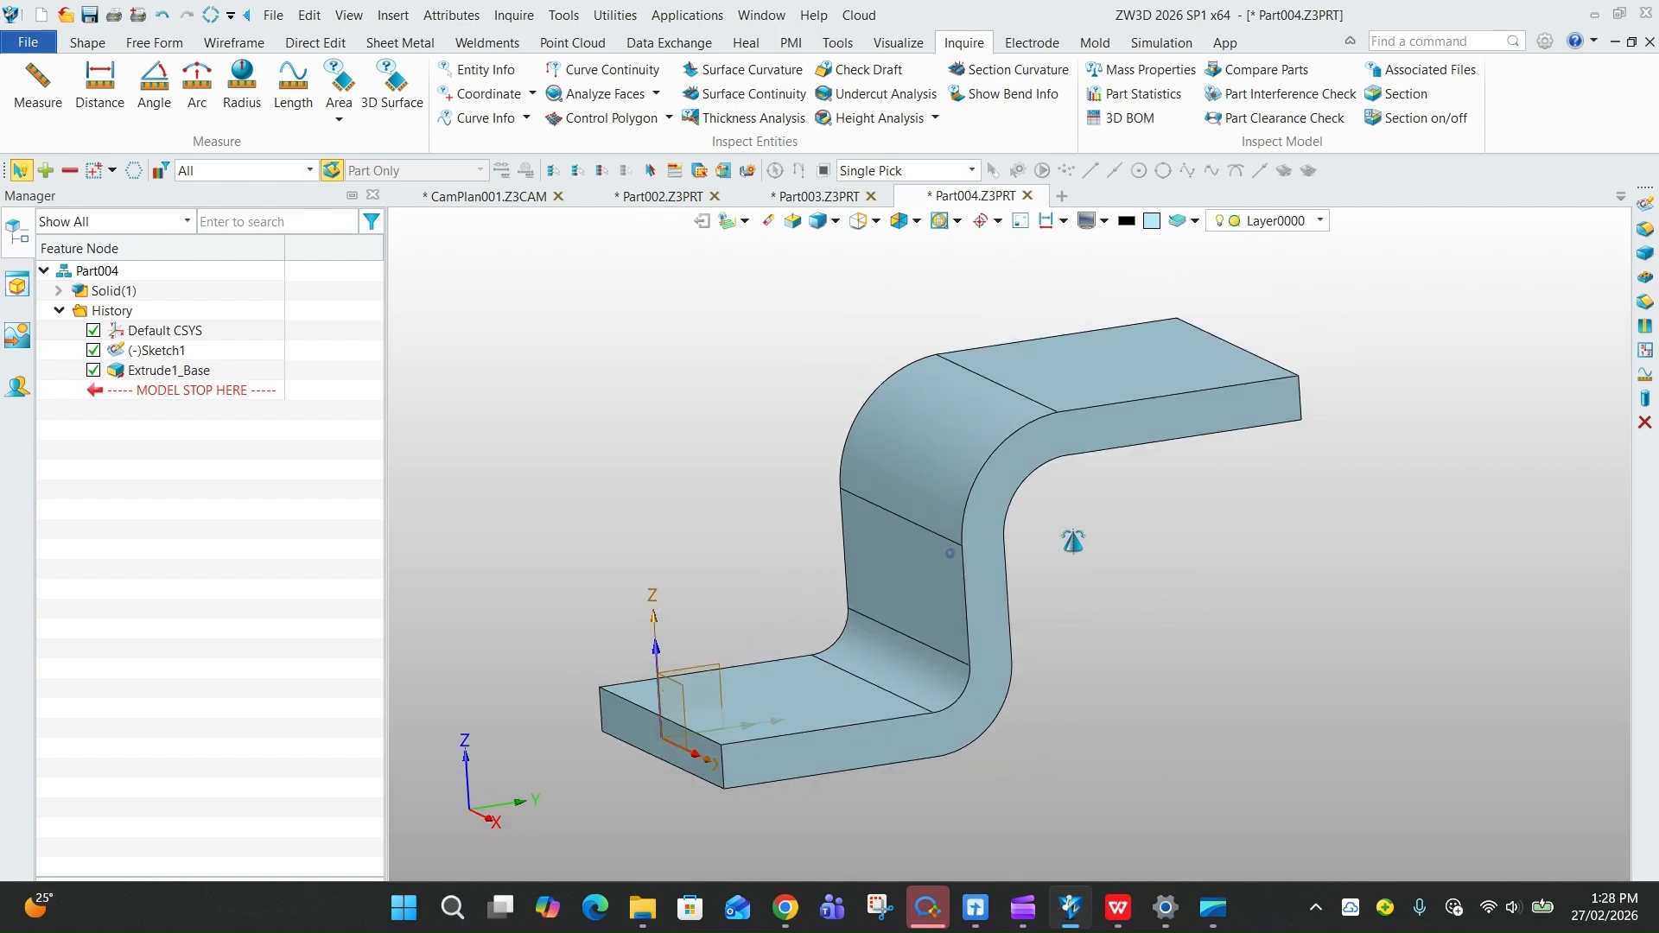
# Reopen the S-shaped extrusion for editing.
pyautogui.doubleClick(169, 371)
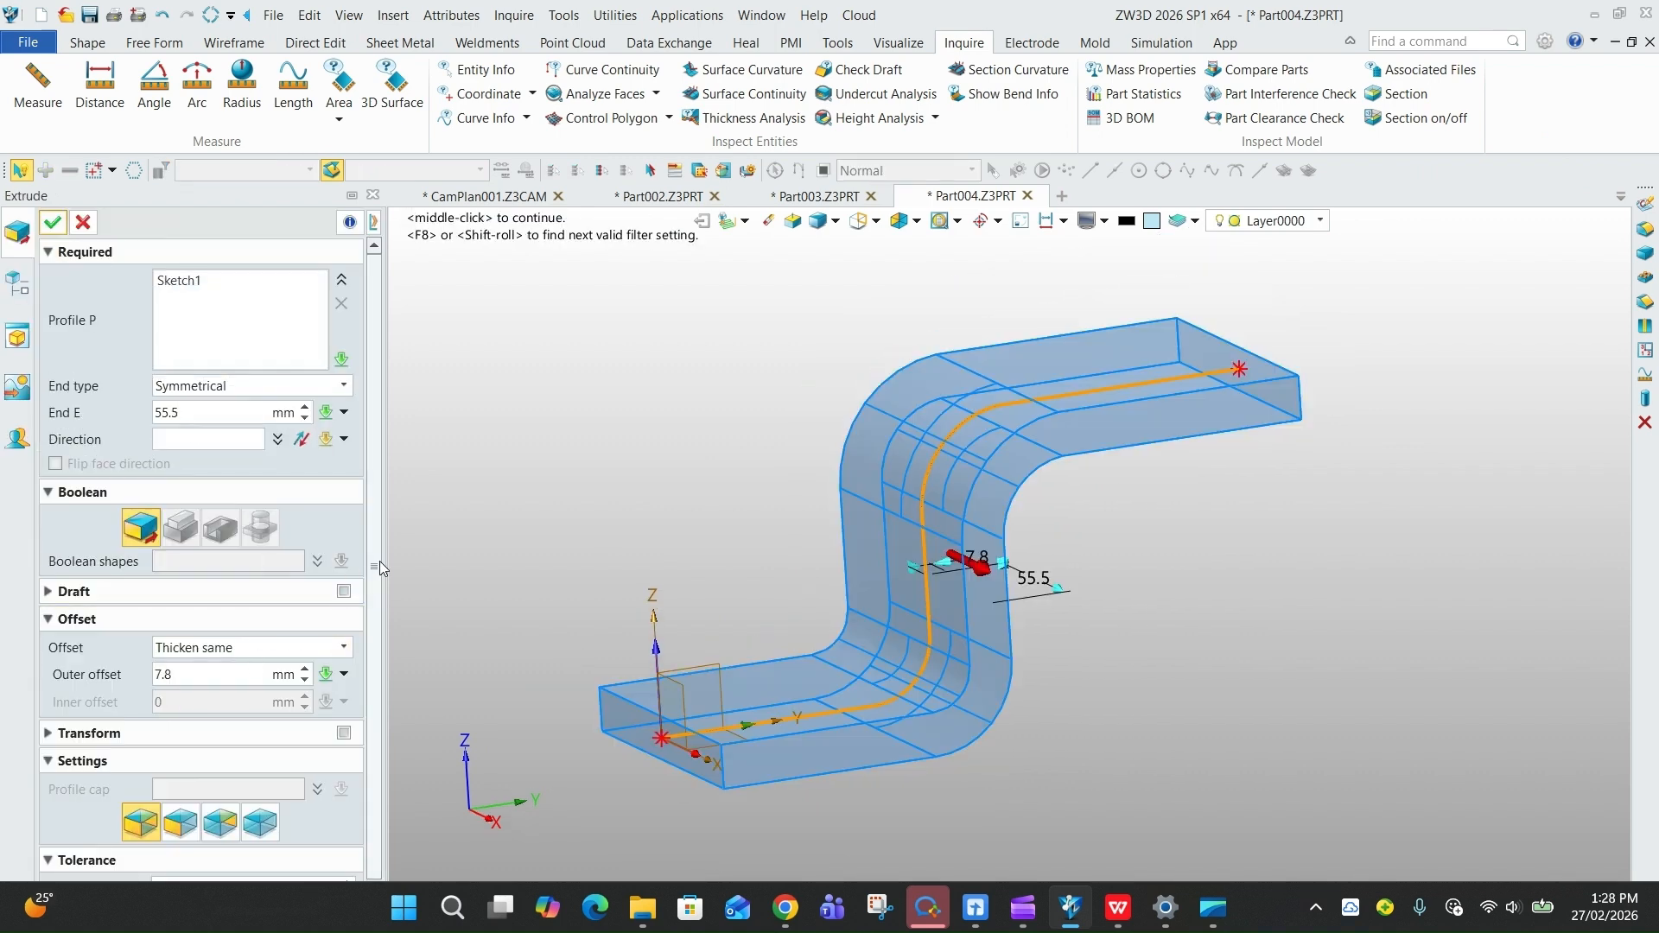
pyautogui.scroll(-1, 376, 558)
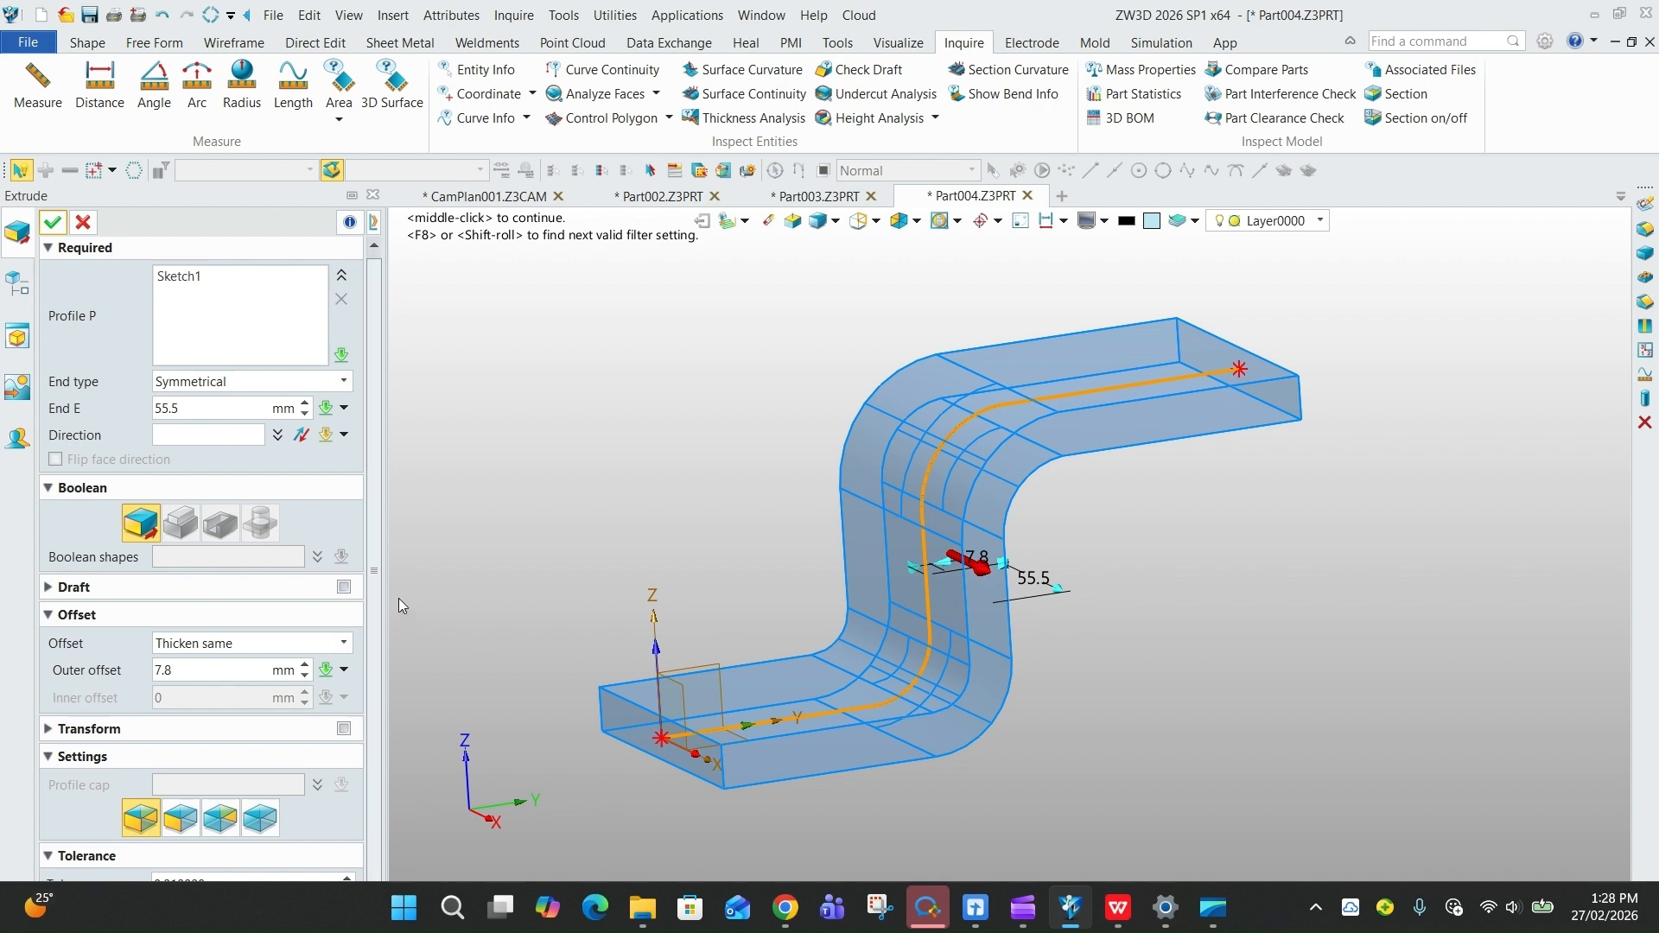